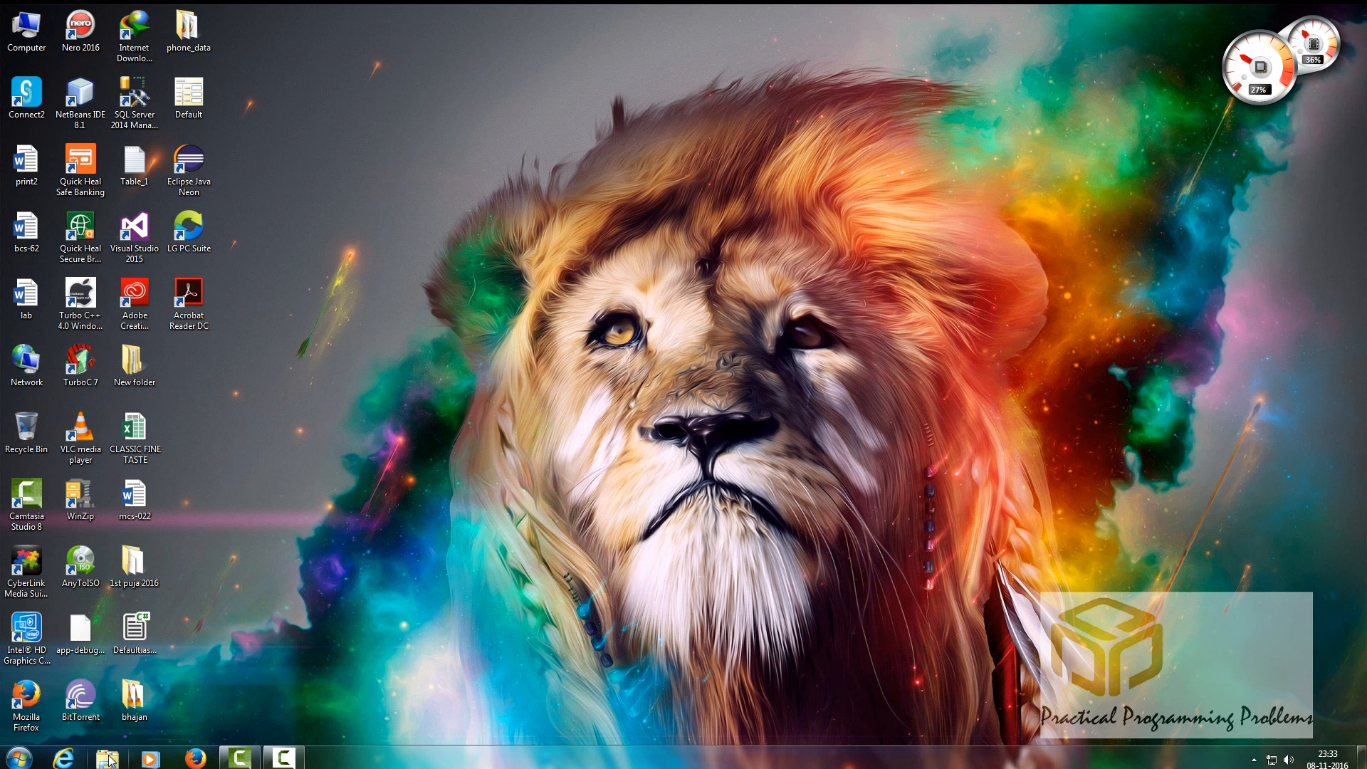
# Open the BCSL-044(P)S1 PDF from the Downloads folder and maximize its window.
pyautogui.click(107, 758)
pyautogui.click(58, 110)
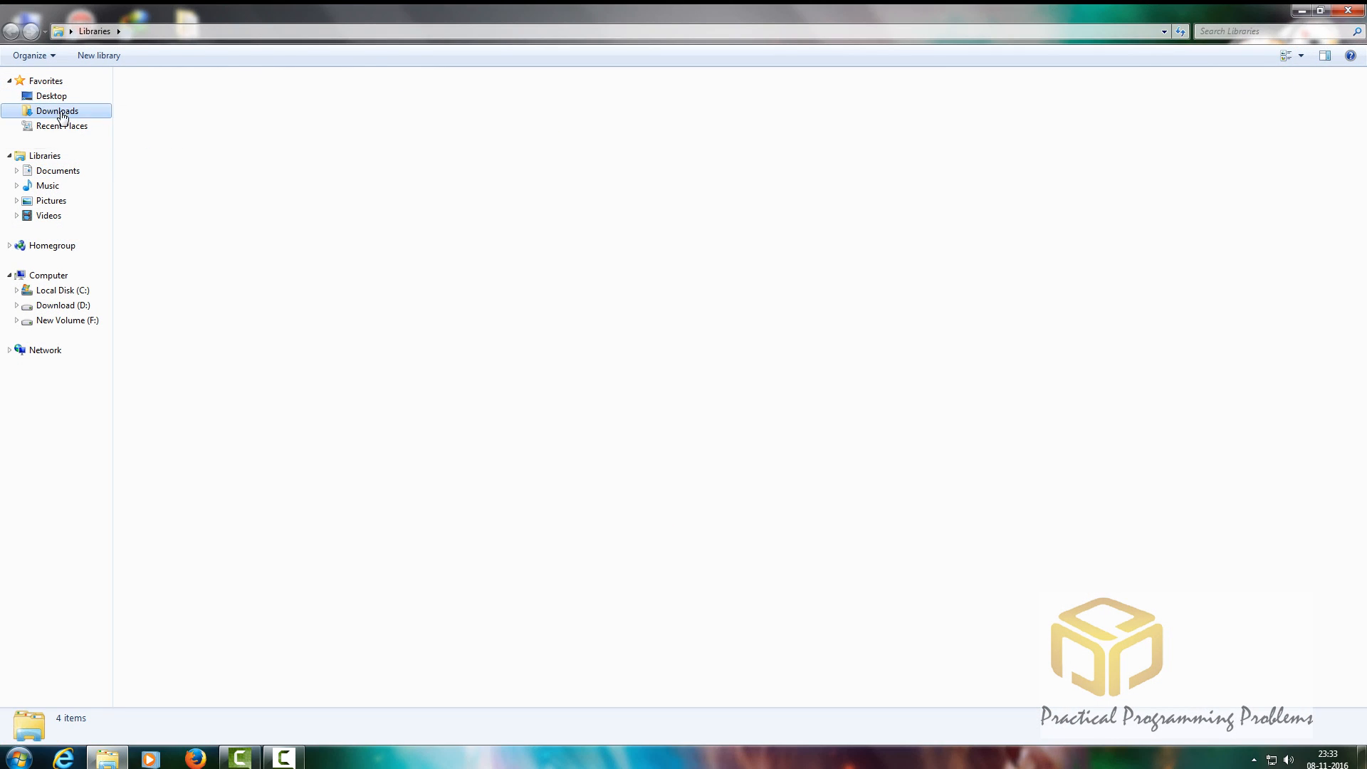
pyautogui.click(858, 110)
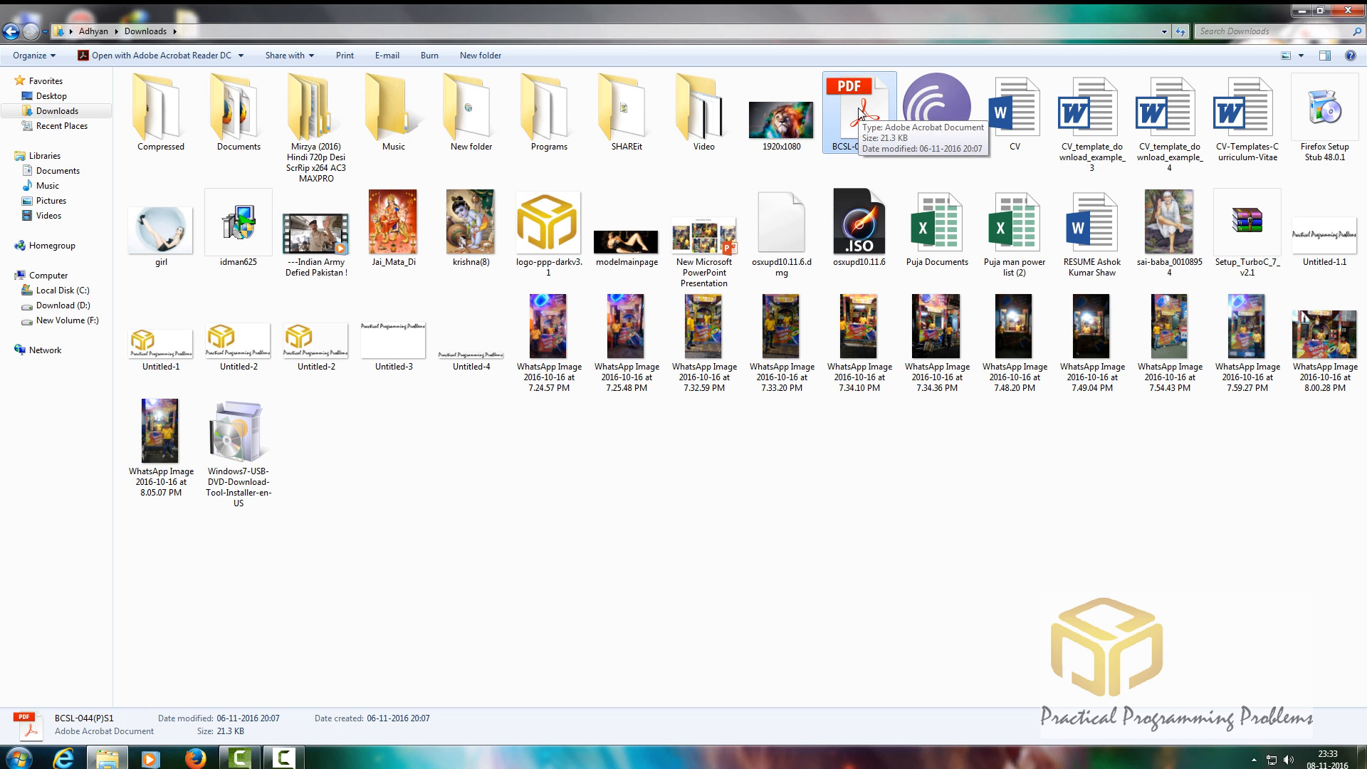
pyautogui.doubleClick(860, 111)
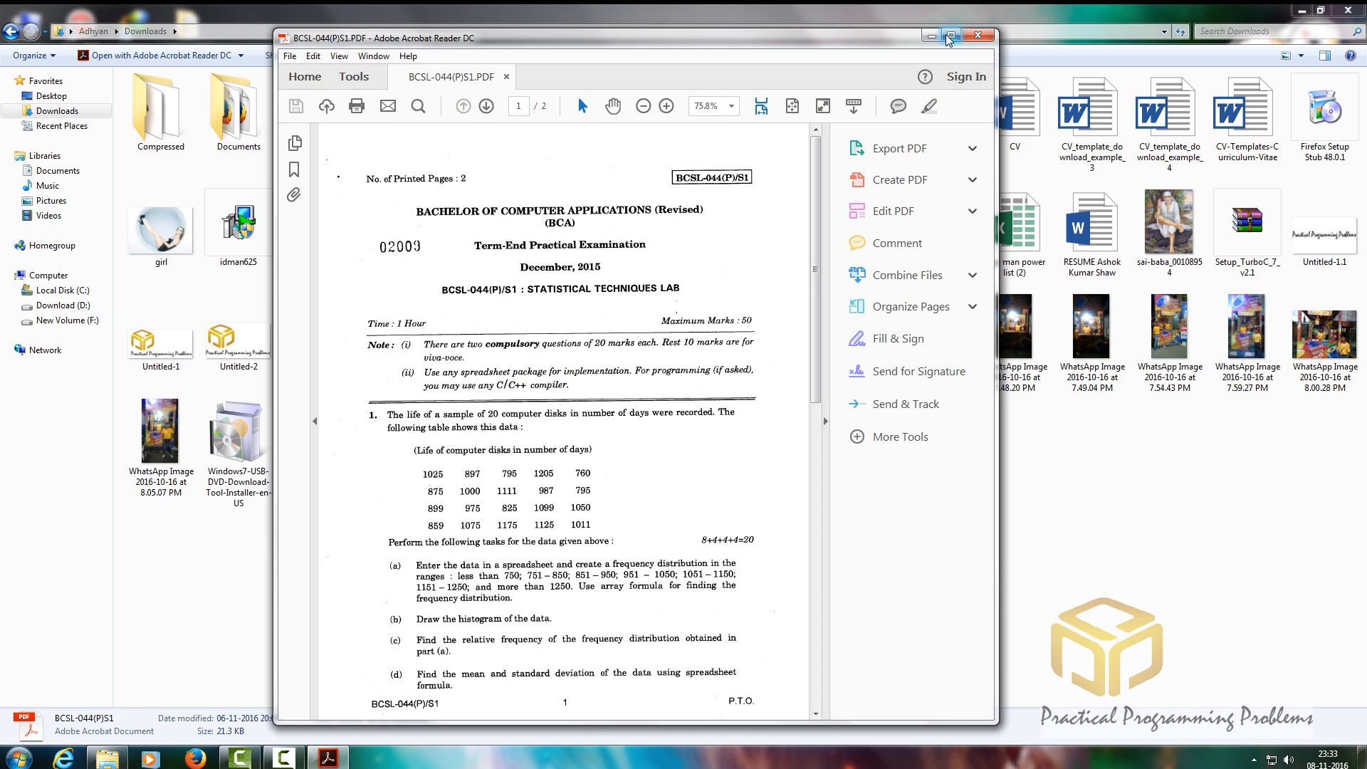
pyautogui.click(949, 39)
# Read through question 1 of the exam paper, including the disk-life data table and tasks (a) to (d).
pyautogui.scroll(-1, 1033, 417)
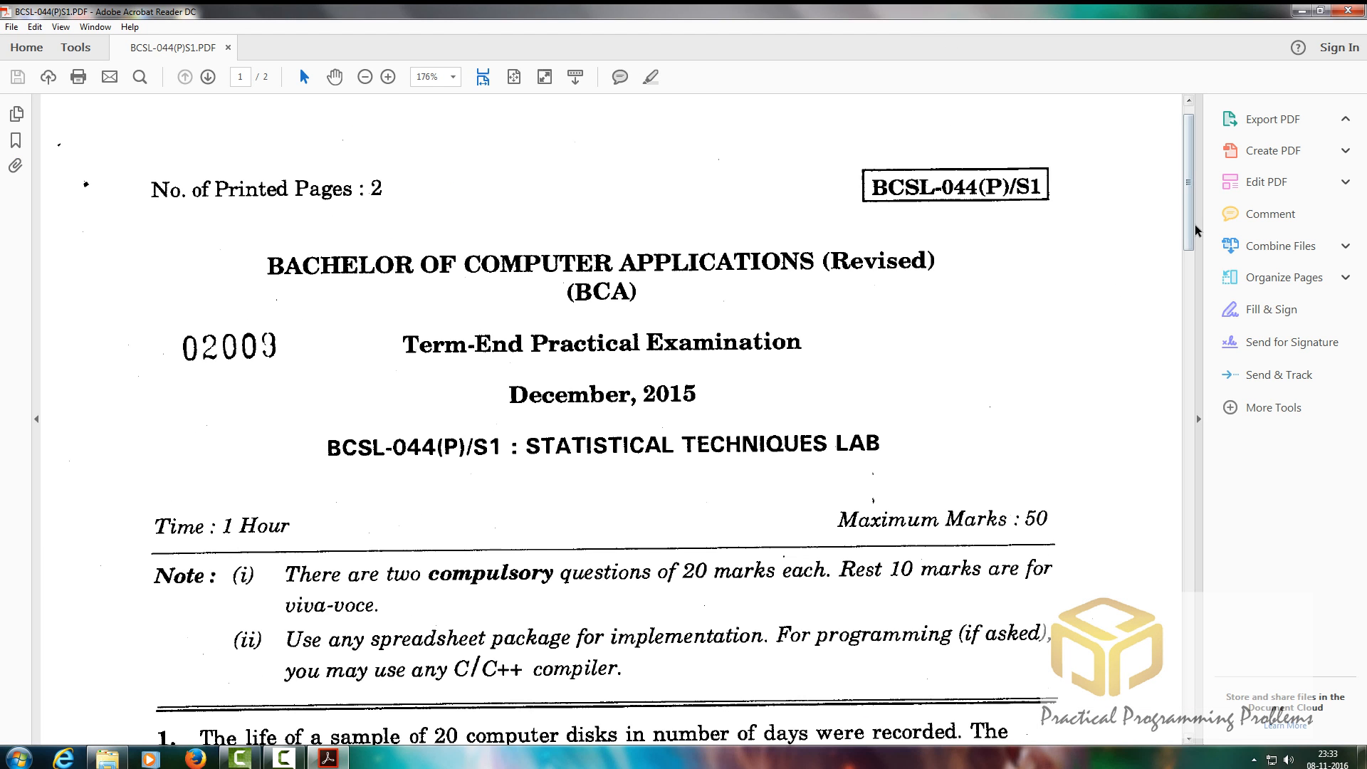
pyautogui.scroll(-5, 211, 219)
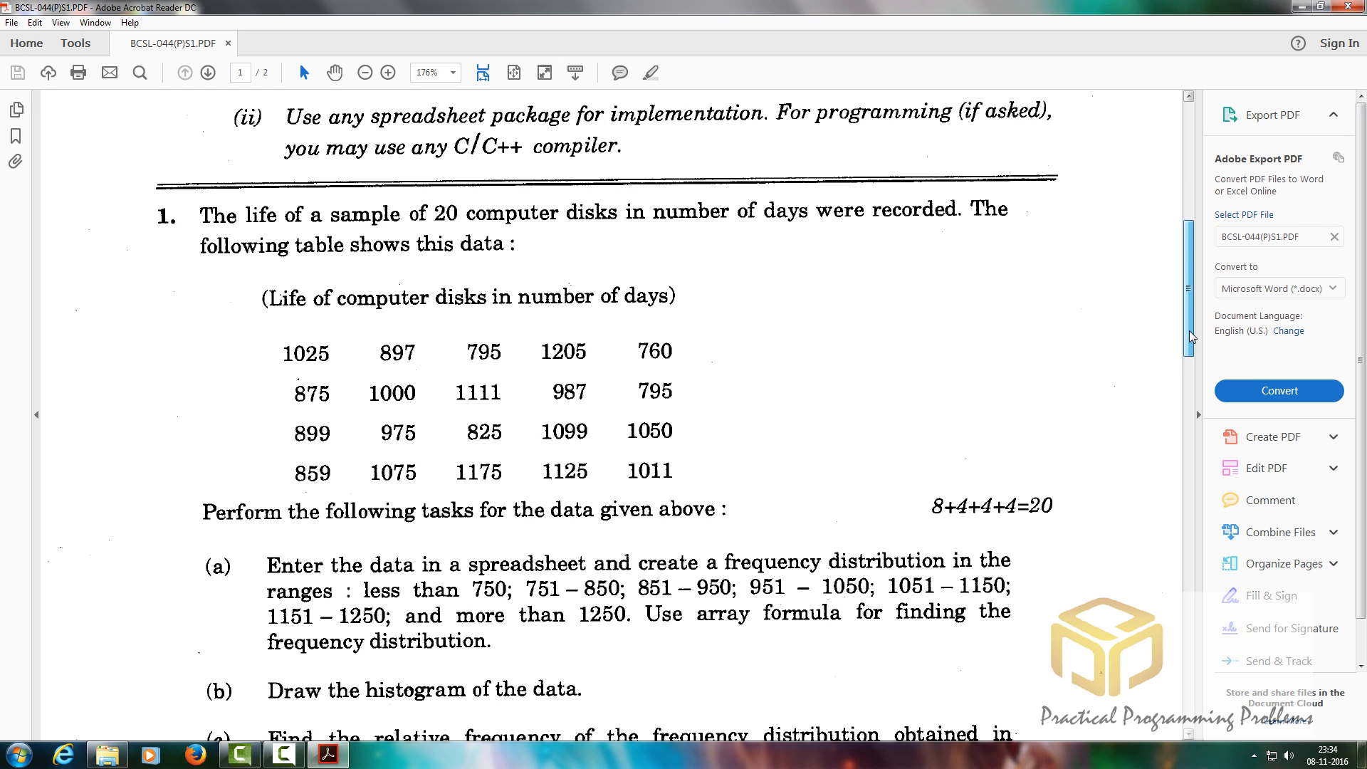
pyautogui.moveTo(1189, 331); pyautogui.dragTo(1195, 392)
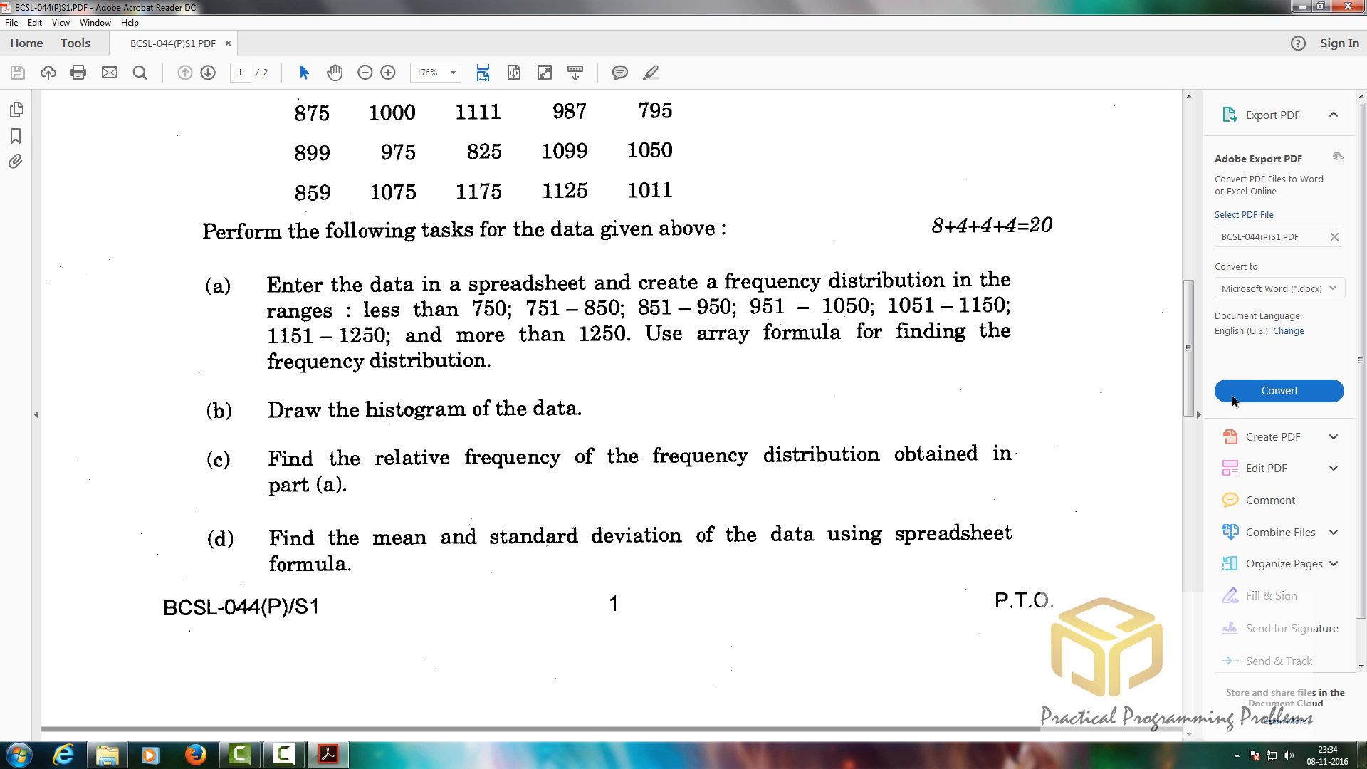
pyautogui.scroll(3, 1194, 393)
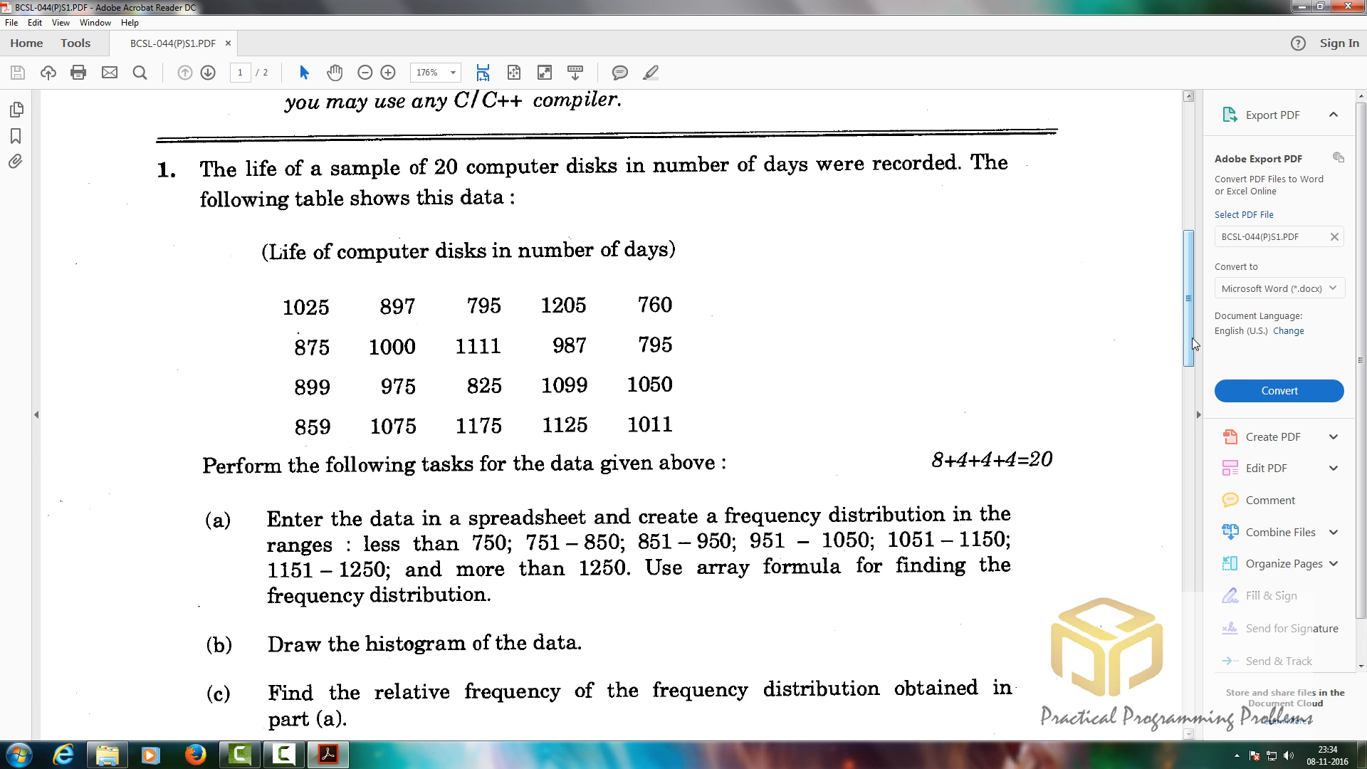
pyautogui.moveTo(270, 299); pyautogui.dragTo(662, 427)
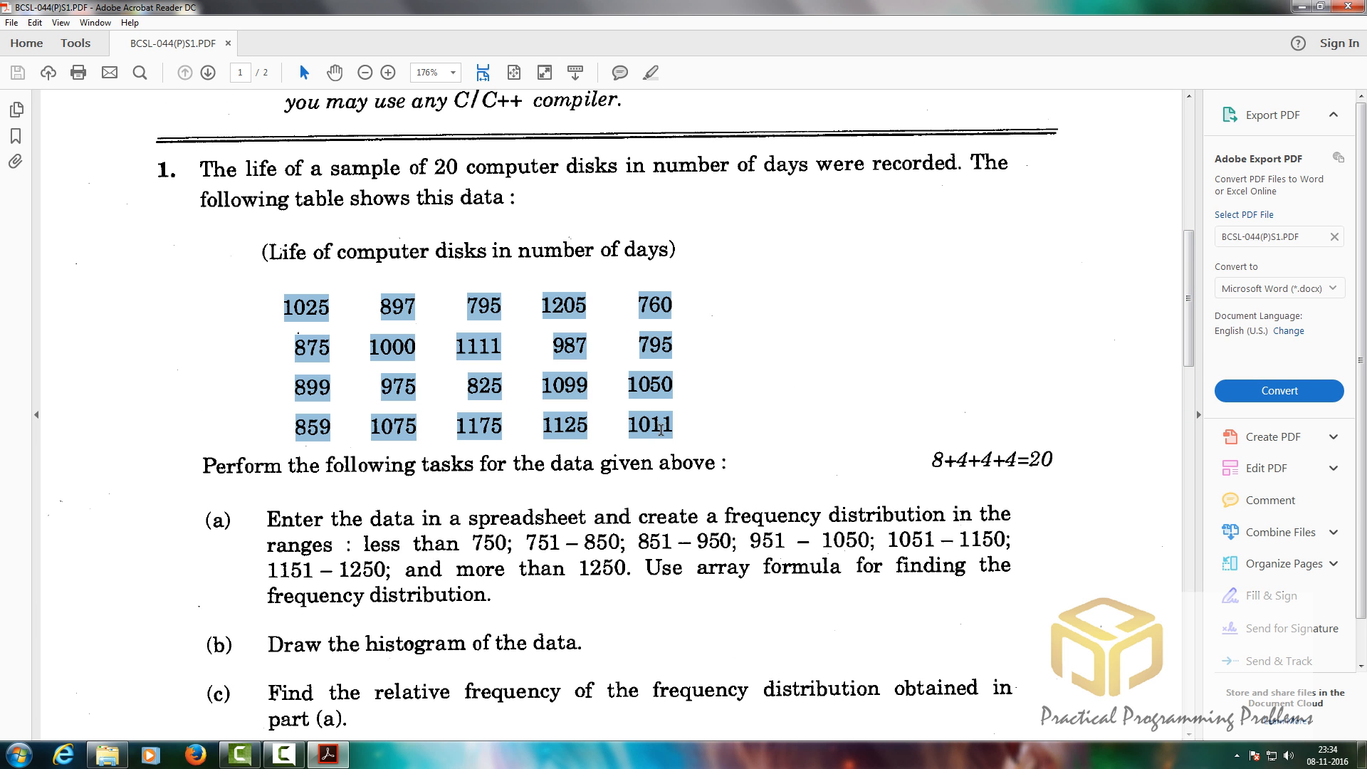
pyautogui.click(817, 418)
pyautogui.click(1125, 347)
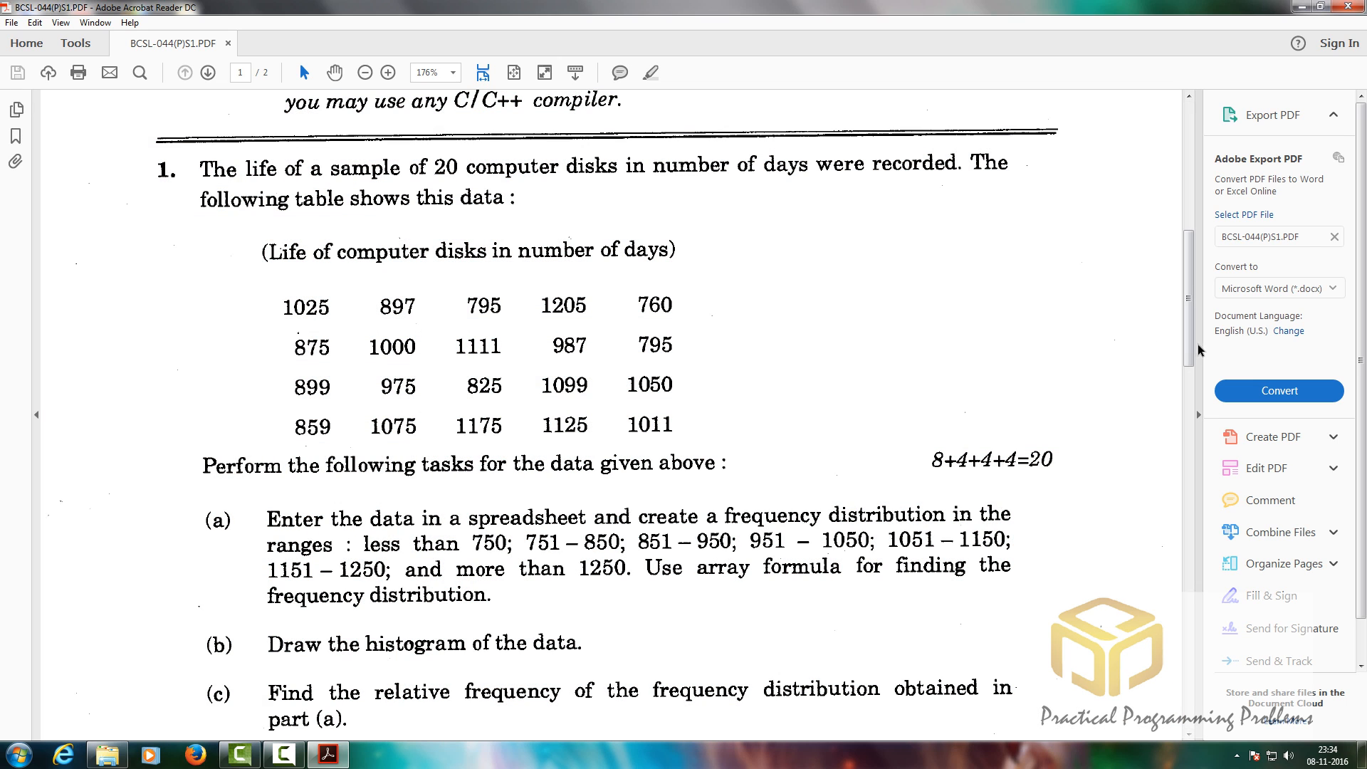
pyautogui.moveTo(1191, 344); pyautogui.dragTo(1189, 405)
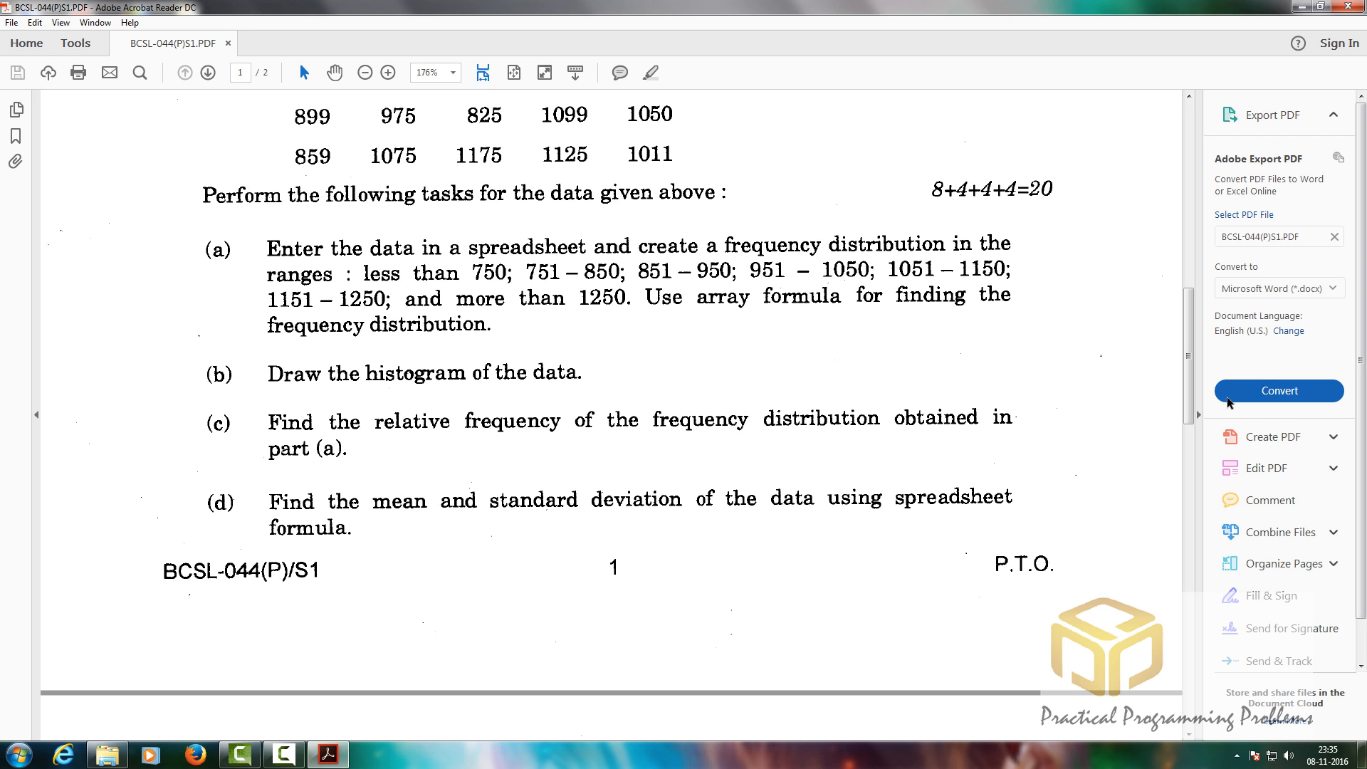
pyautogui.moveTo(1186, 391); pyautogui.dragTo(1193, 340)
# Start Excel 2016 with a blank workbook and maximize its window.
pyautogui.click(17, 755)
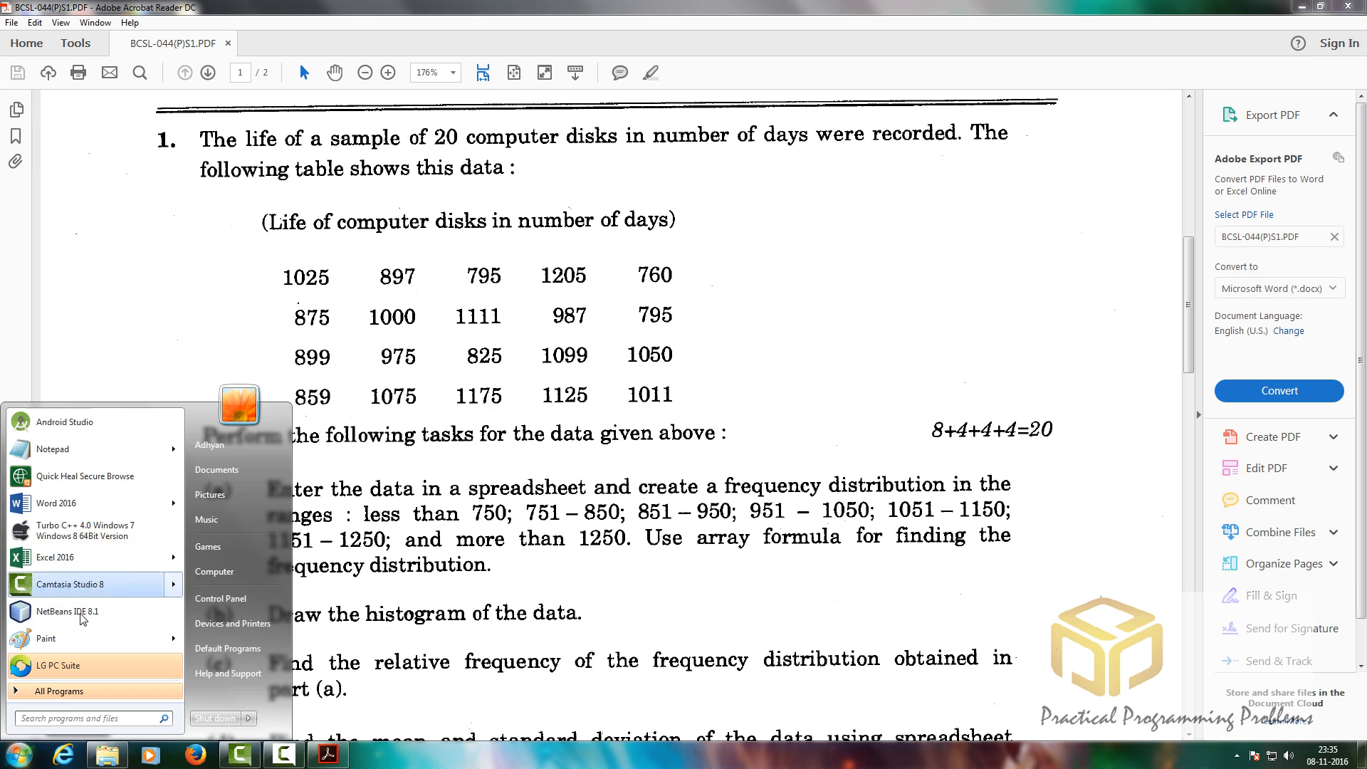
pyautogui.moveTo(92, 563)
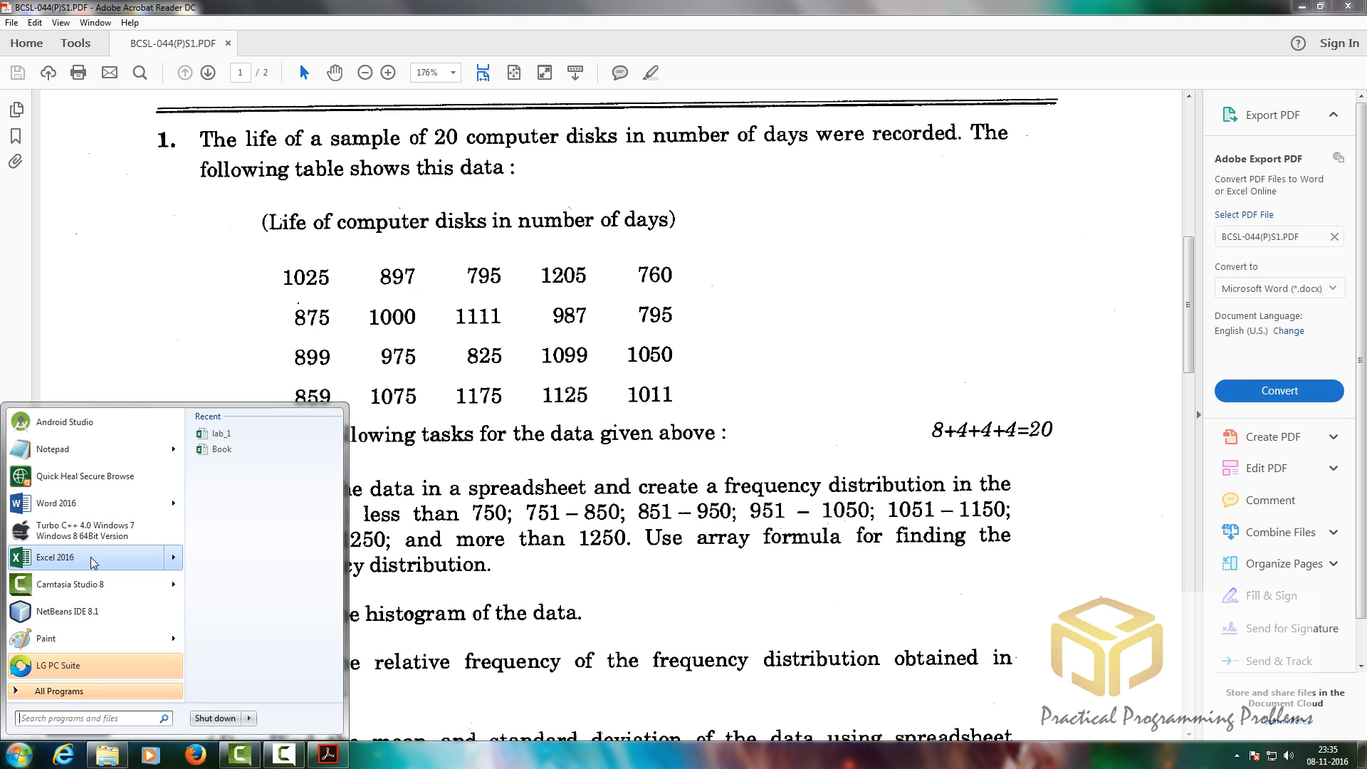
pyautogui.click(92, 562)
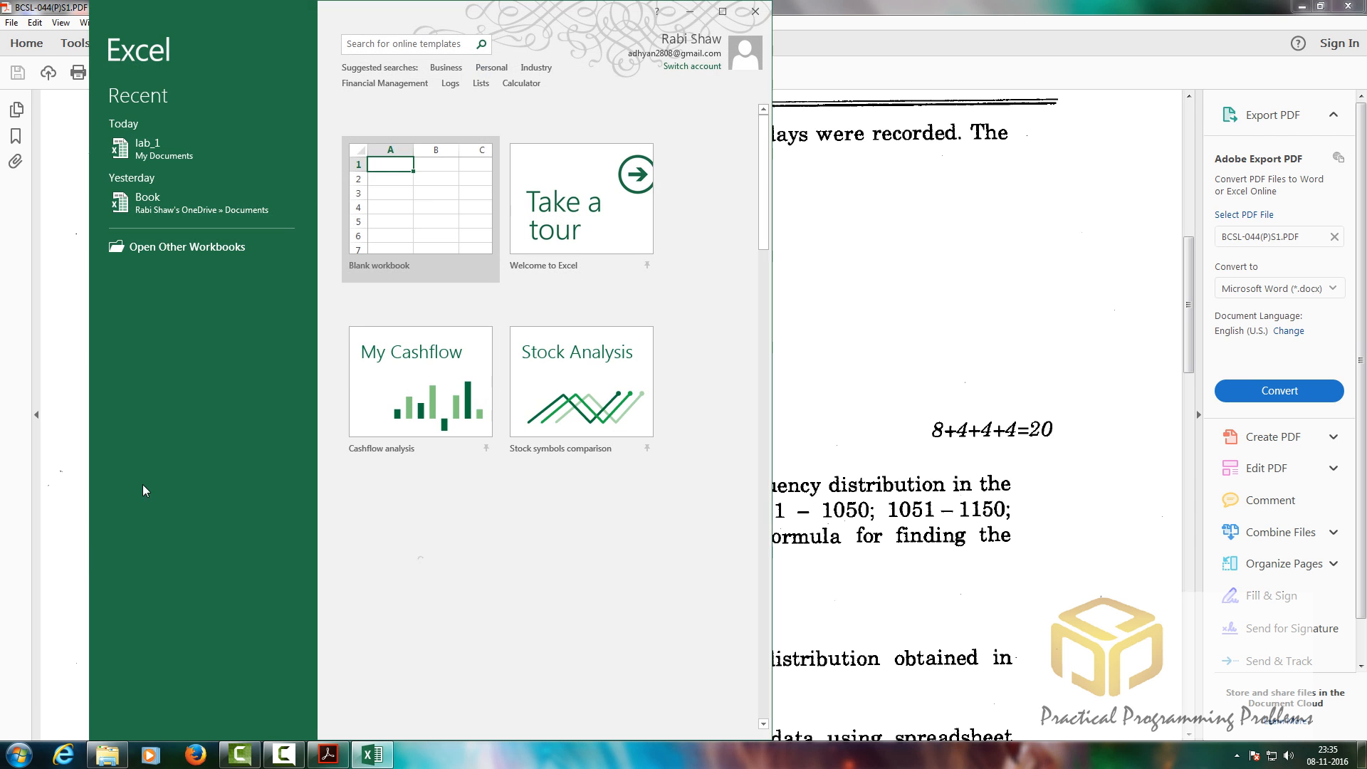
pyautogui.click(420, 207)
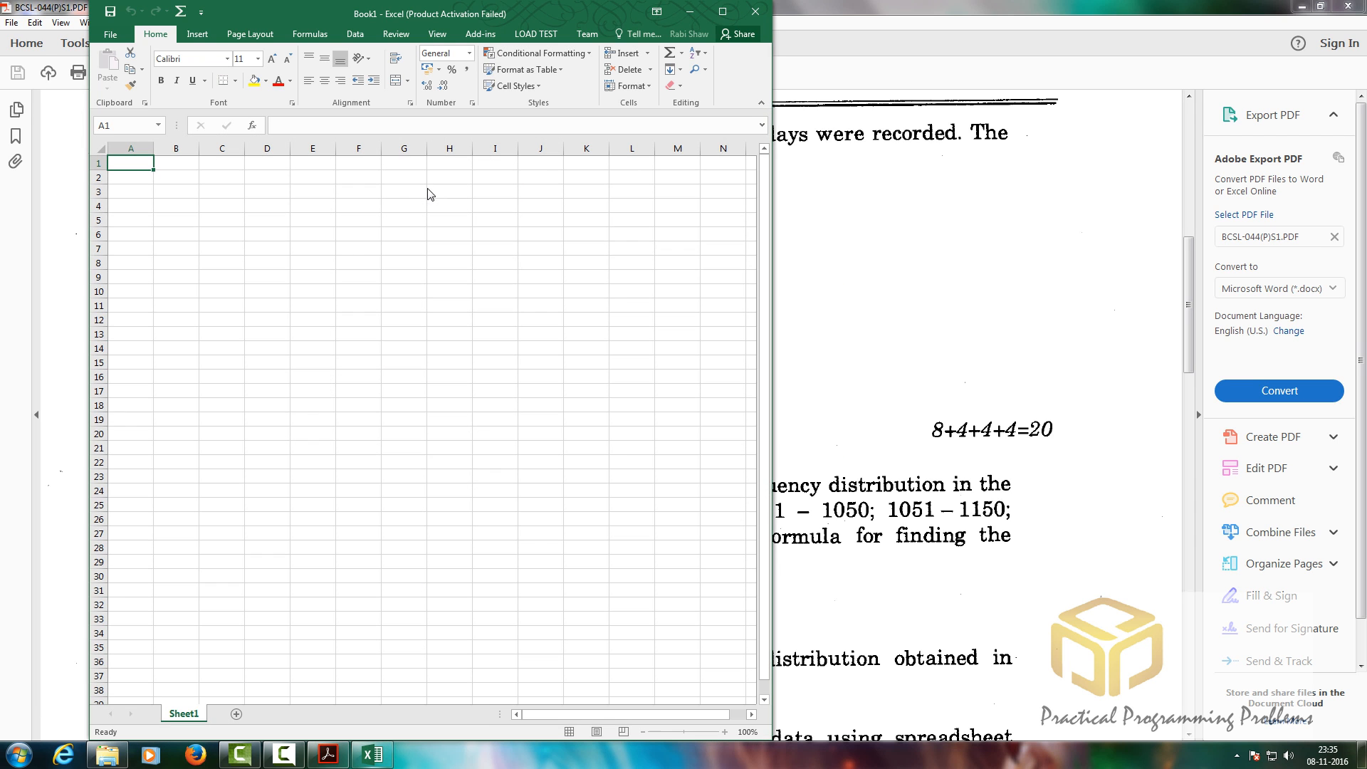
pyautogui.click(723, 11)
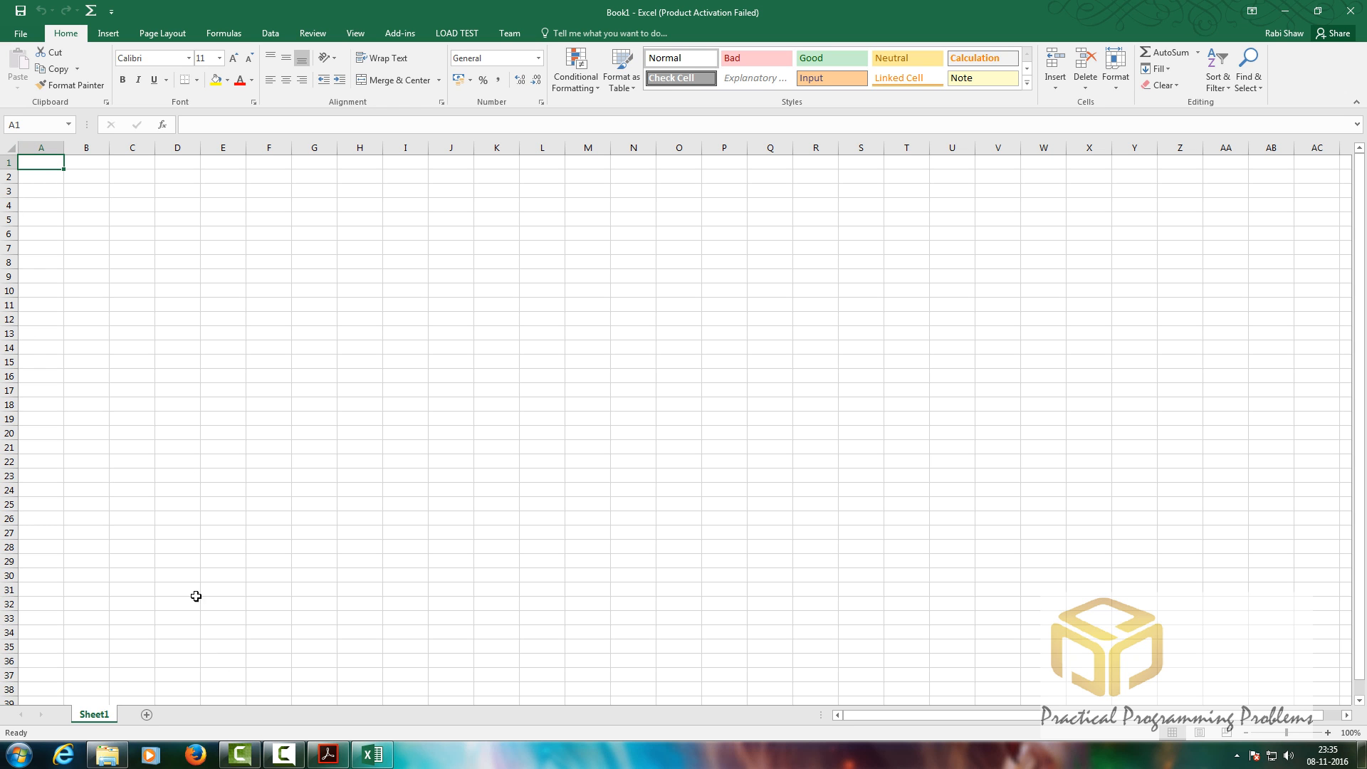
# Enter the heading "Computer Disk Number OF Days" in cell A1 and fit column A's width to the text.
pyautogui.click(328, 756)
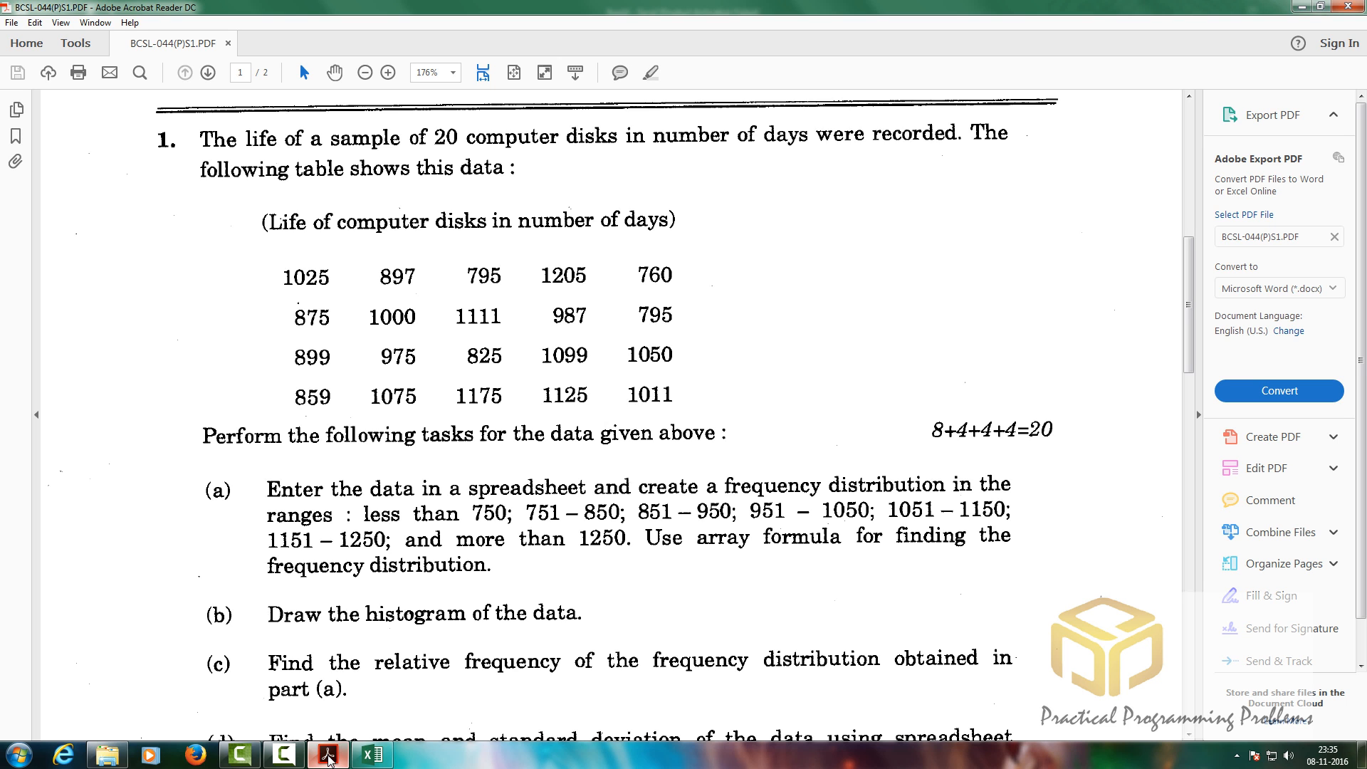
pyautogui.click(329, 756)
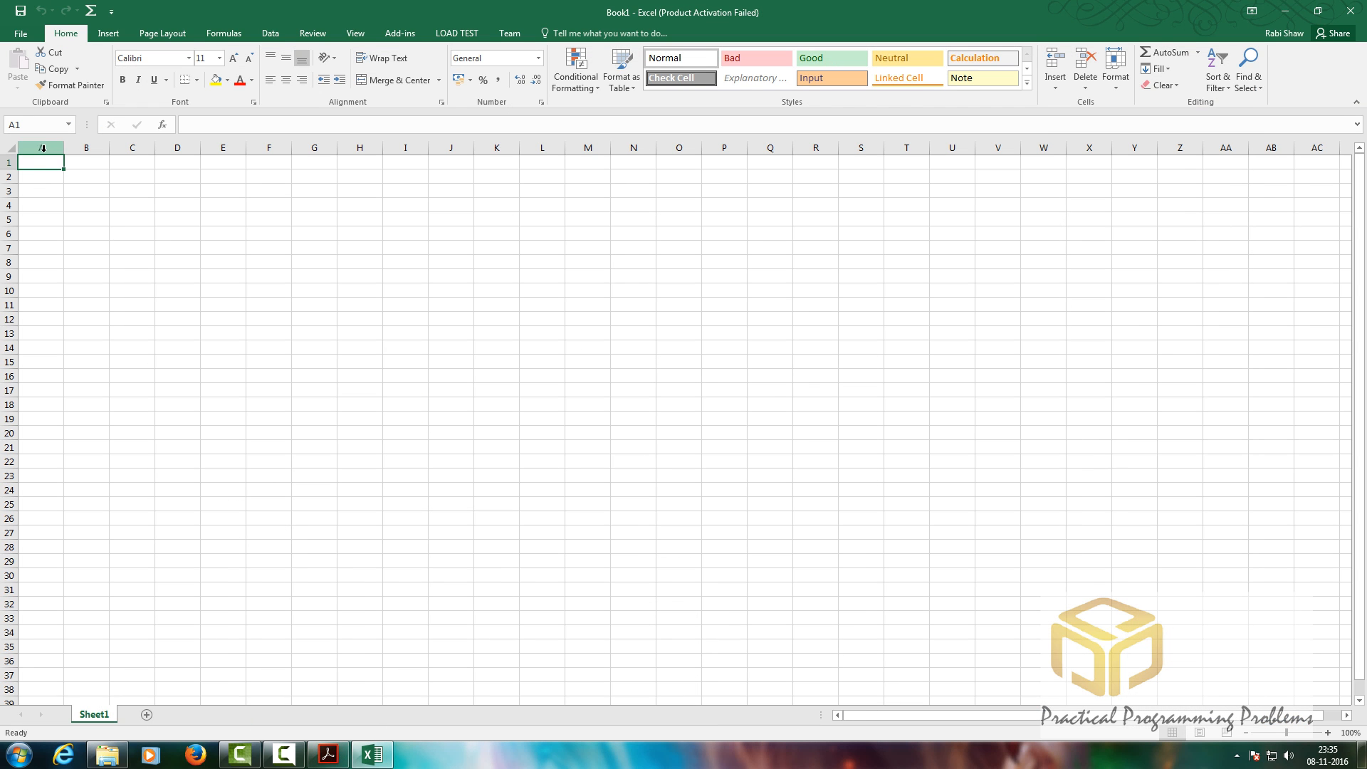
pyautogui.write('Computer')
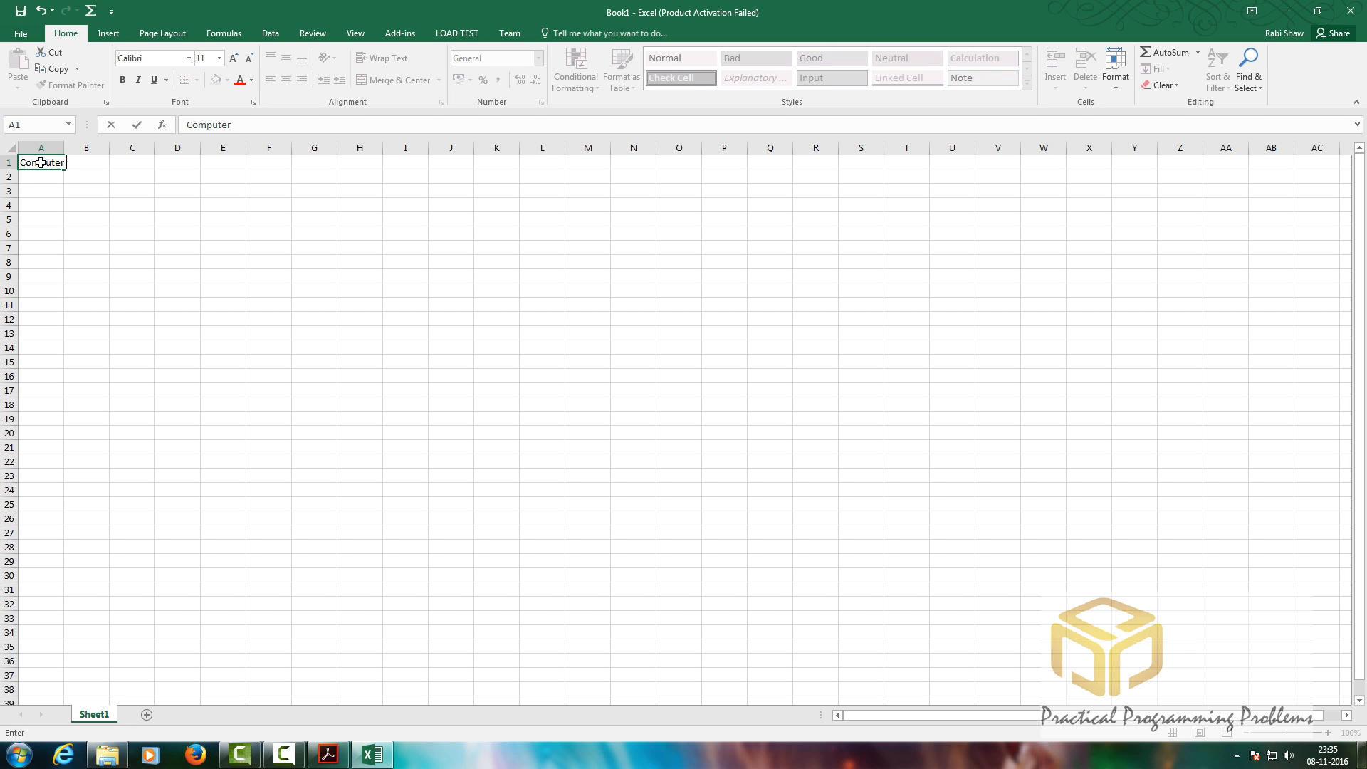
pyautogui.write(' Disk NUmber OF Days')
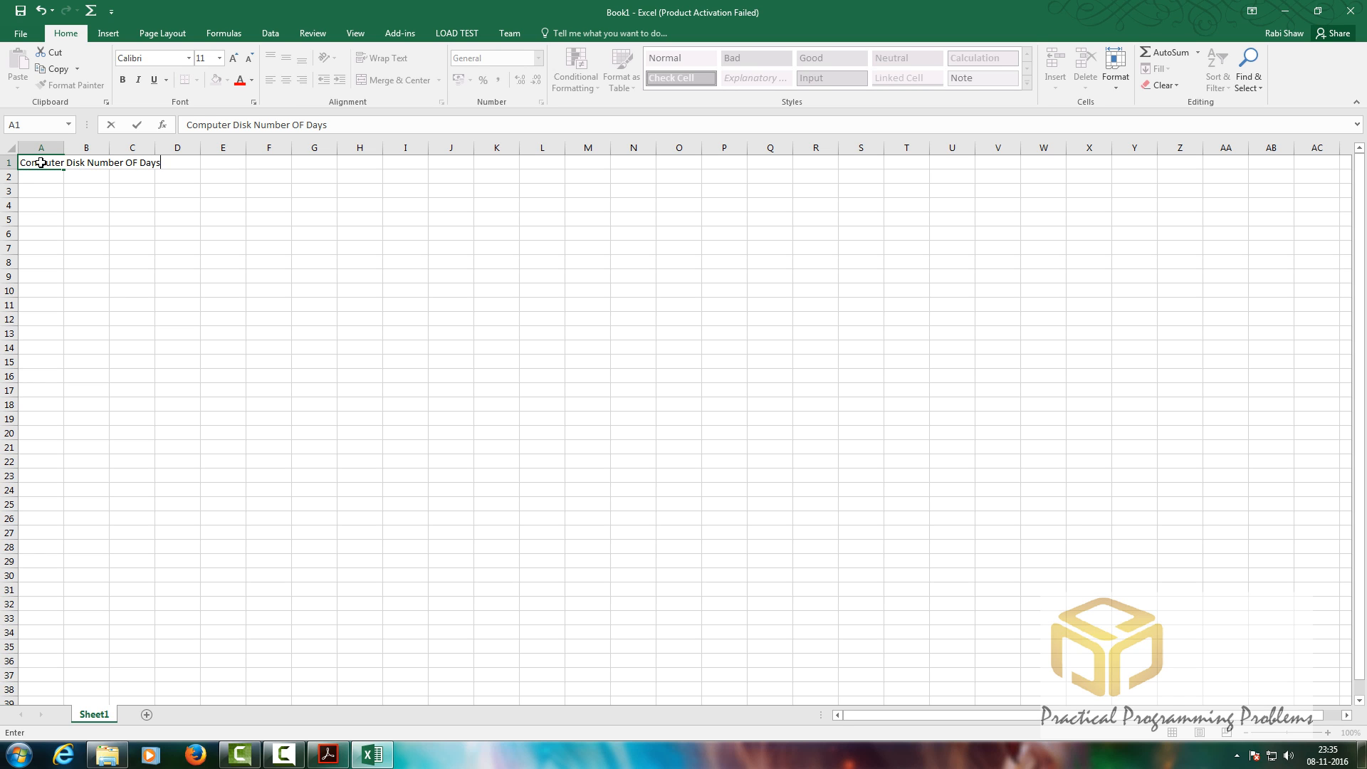
pyautogui.click(71, 143)
pyautogui.click(76, 204)
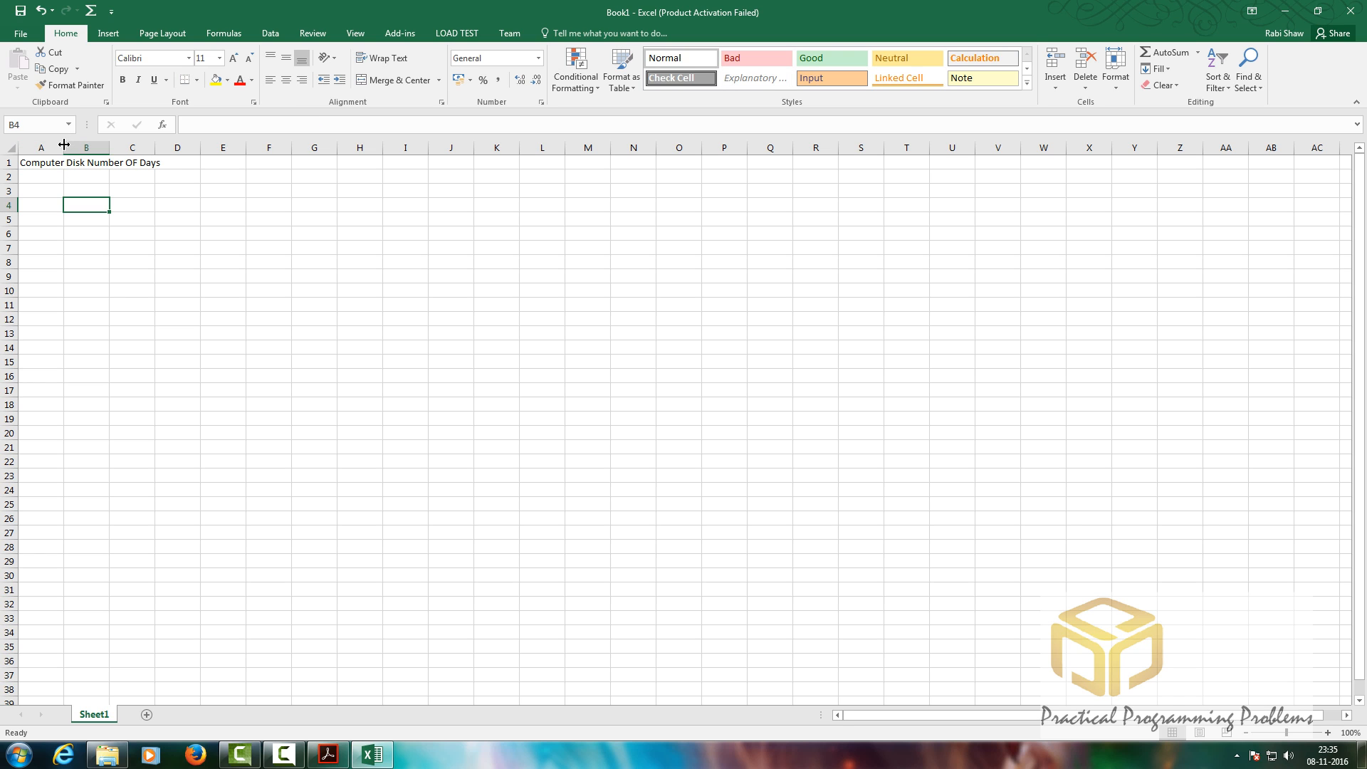
pyautogui.doubleClick(64, 145)
pyautogui.click(94, 175)
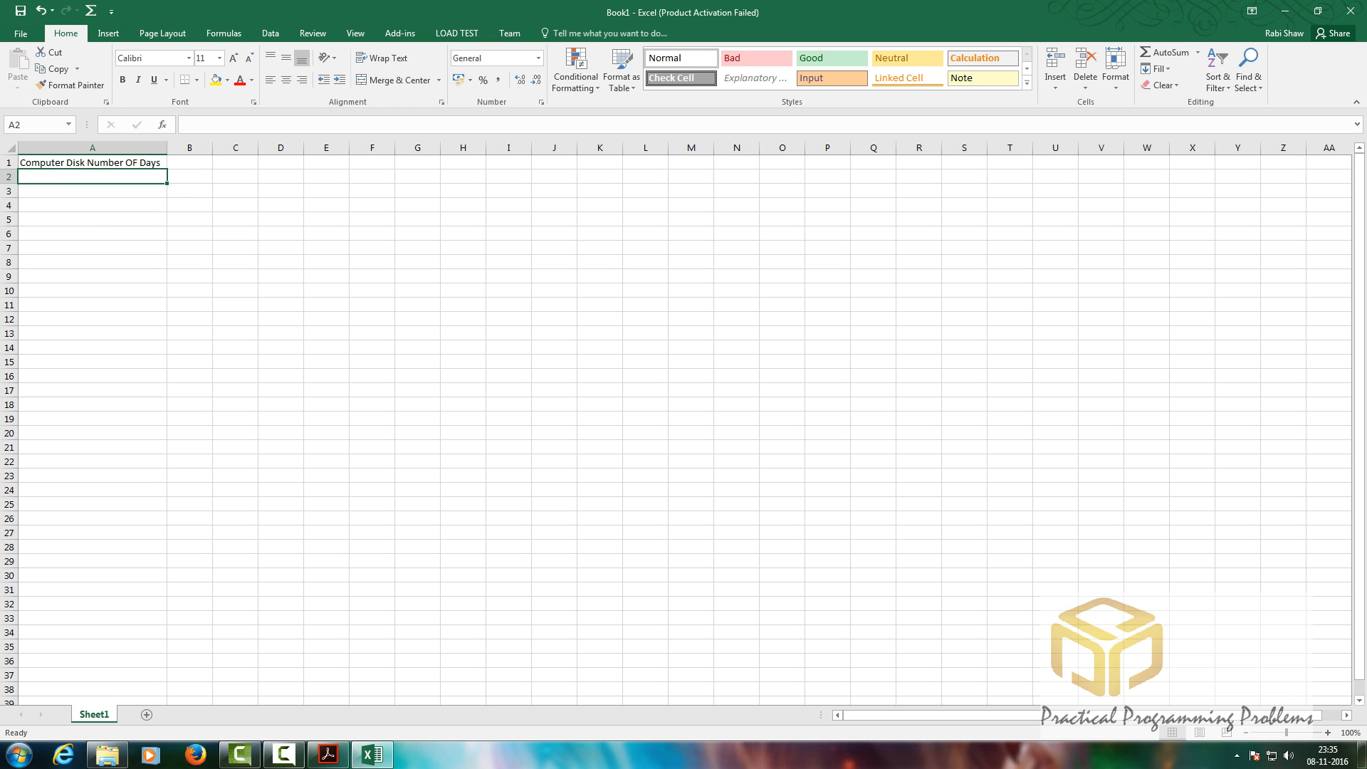
# Arrange the PDF and the workbook side by side, with the Downloads window minimized and the PDF's tools pane collapsed.
pyautogui.click(339, 759)
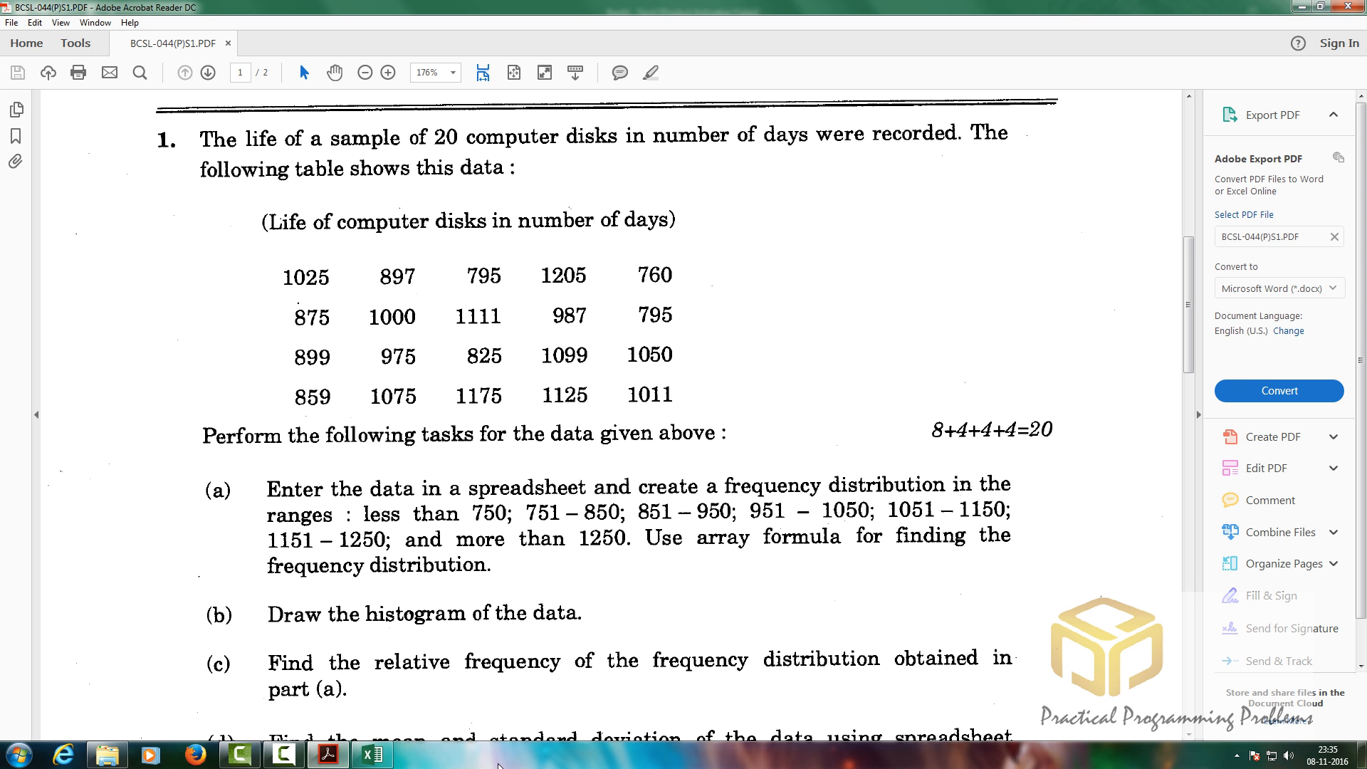
pyautogui.rightClick(500, 756)
pyautogui.click(592, 679)
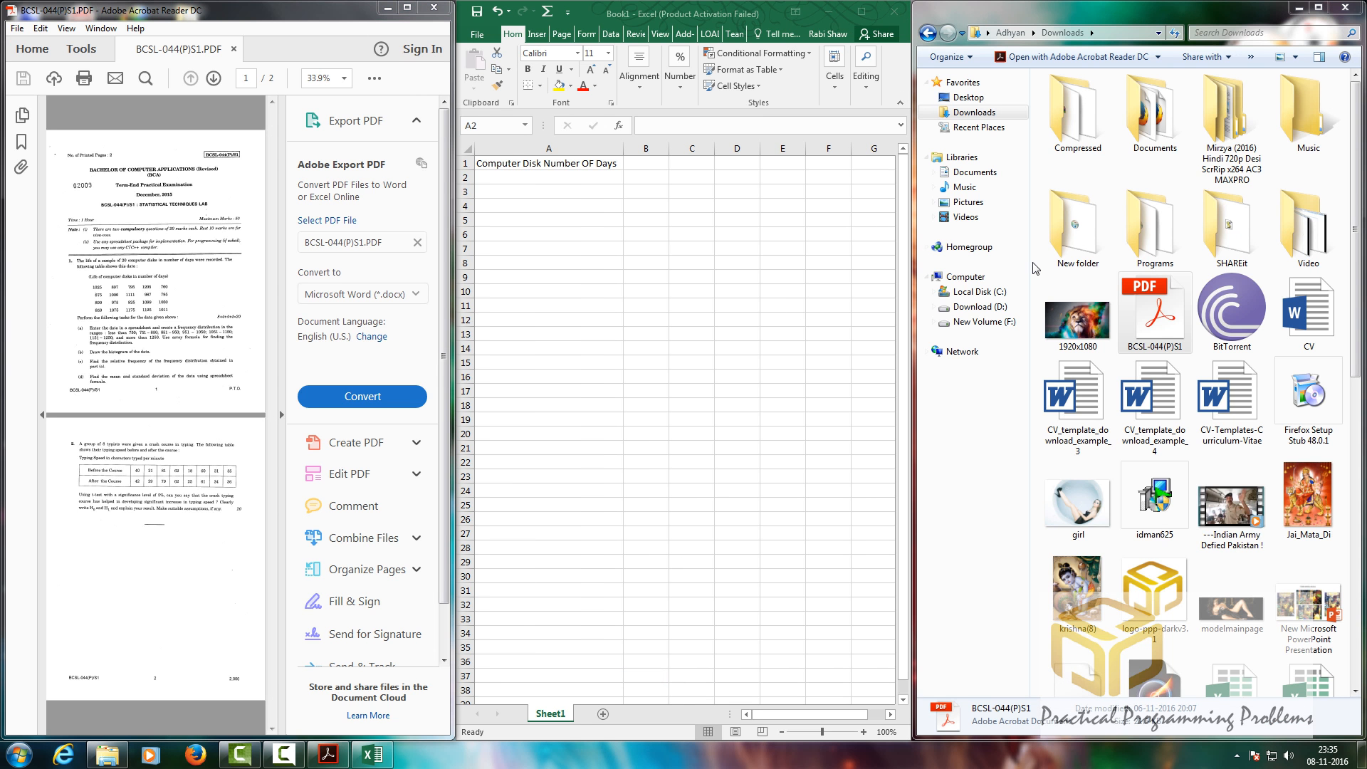
pyautogui.click(1299, 8)
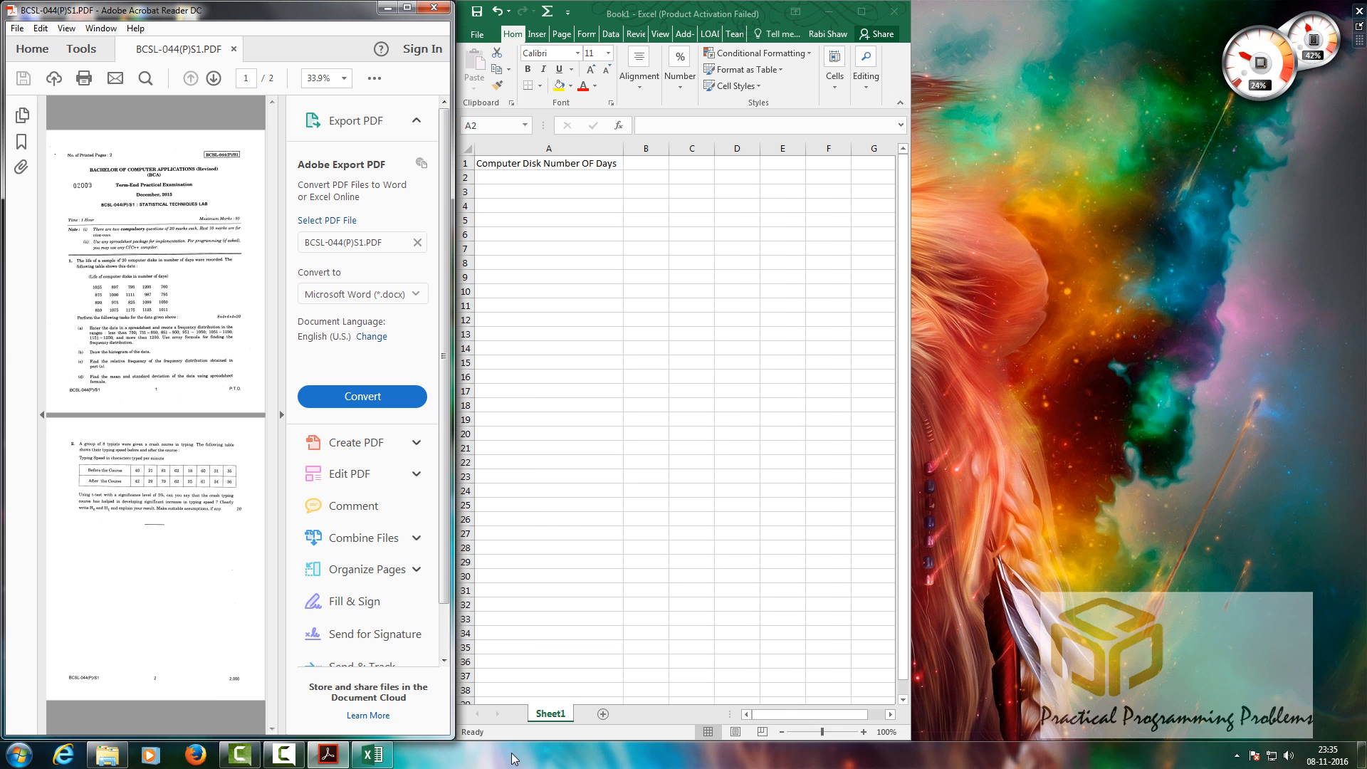
pyautogui.rightClick(514, 756)
pyautogui.click(630, 652)
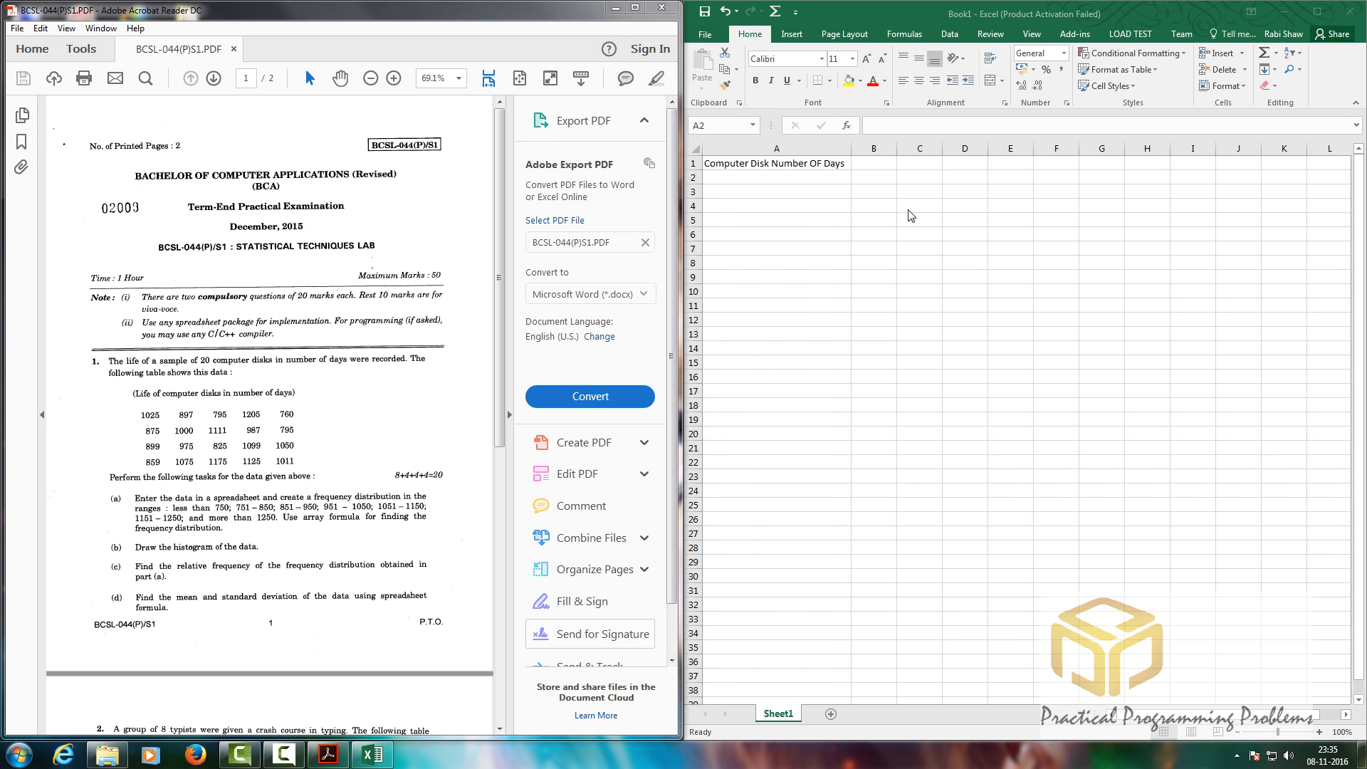
pyautogui.click(771, 178)
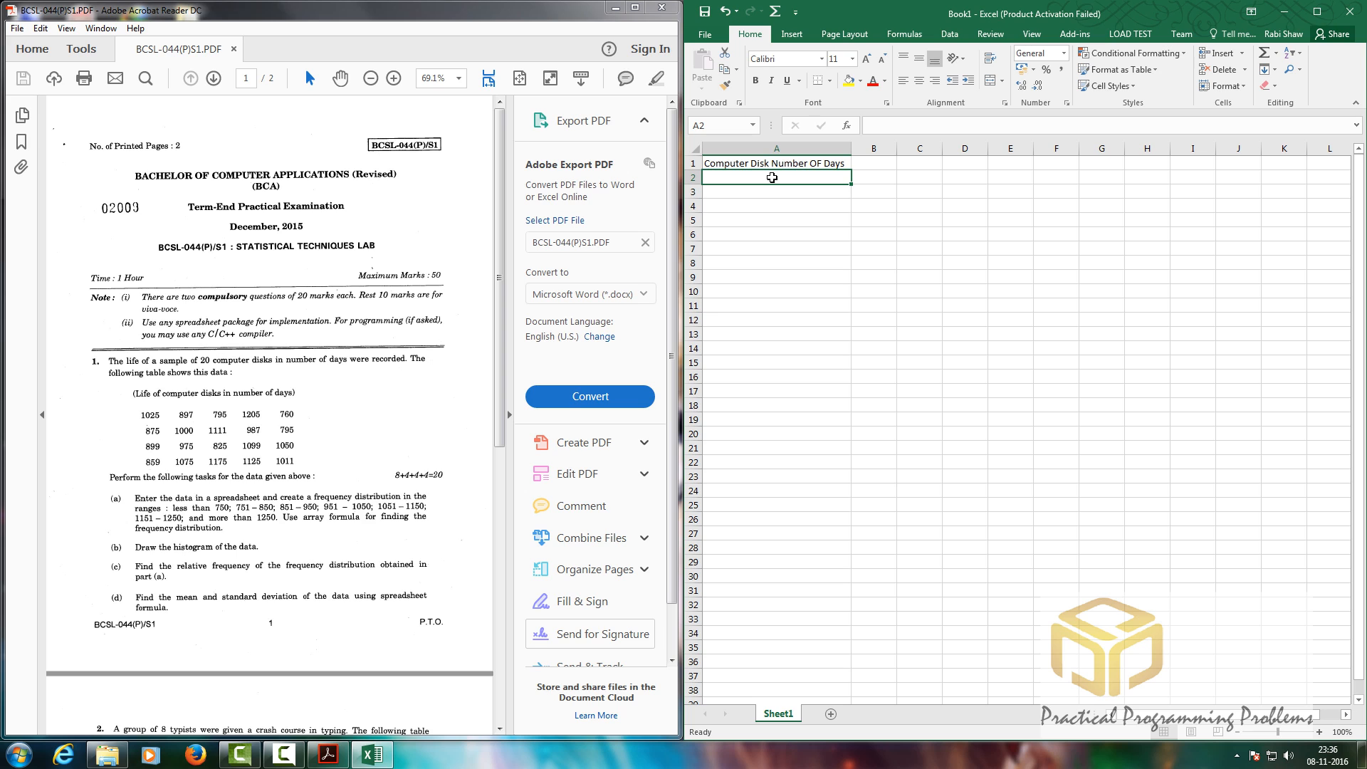
pyautogui.click(508, 413)
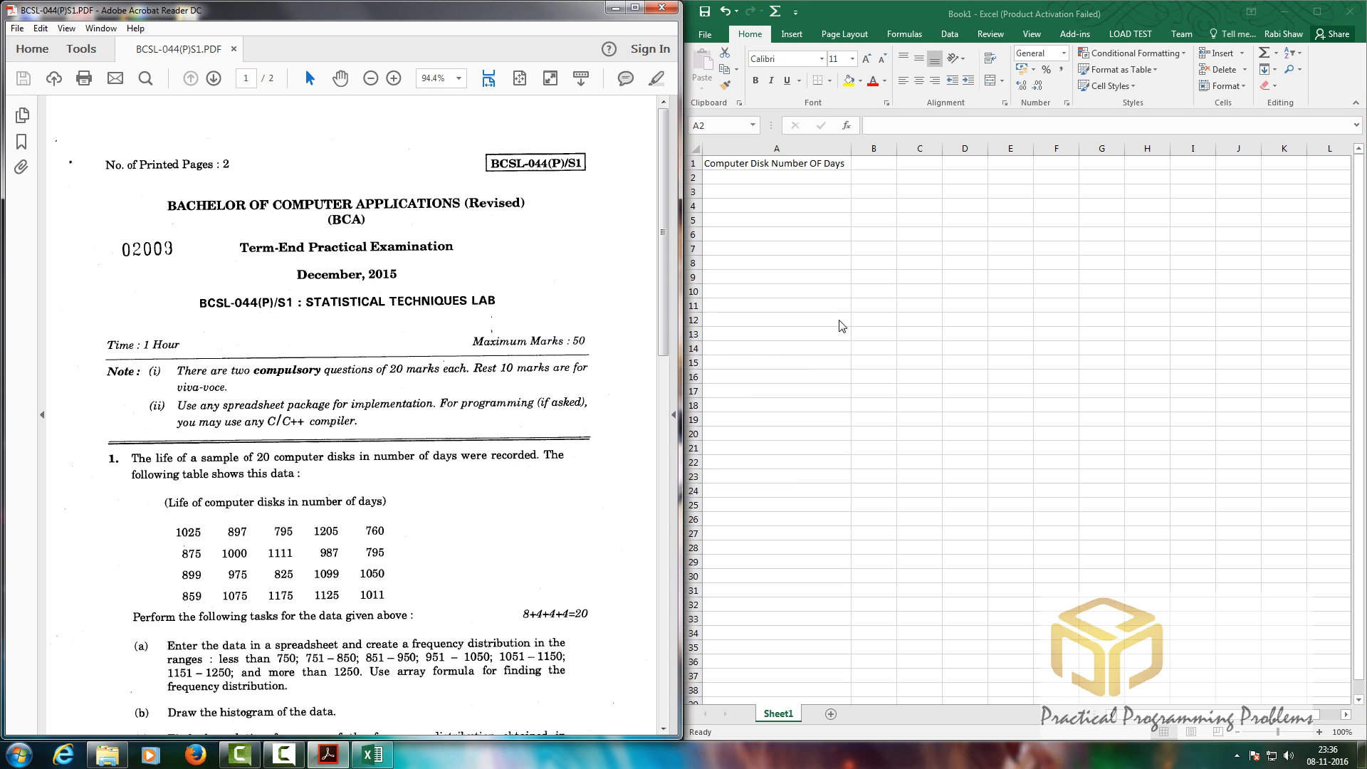
# Enter the first row of disk-life data down column A in A2 to A6: 1025, 897, 795, 1205 and 760.
pyautogui.click(774, 178)
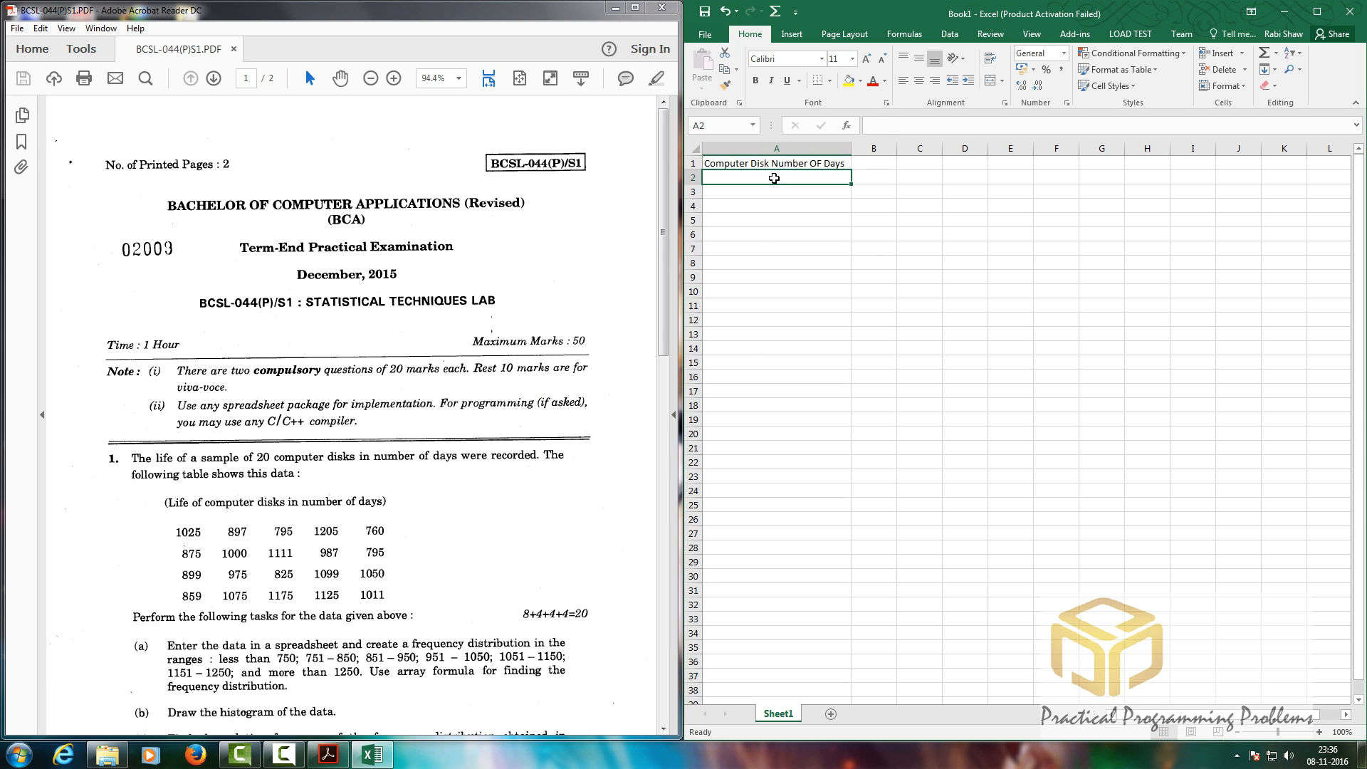
pyautogui.write('1025')
pyautogui.press('Return')
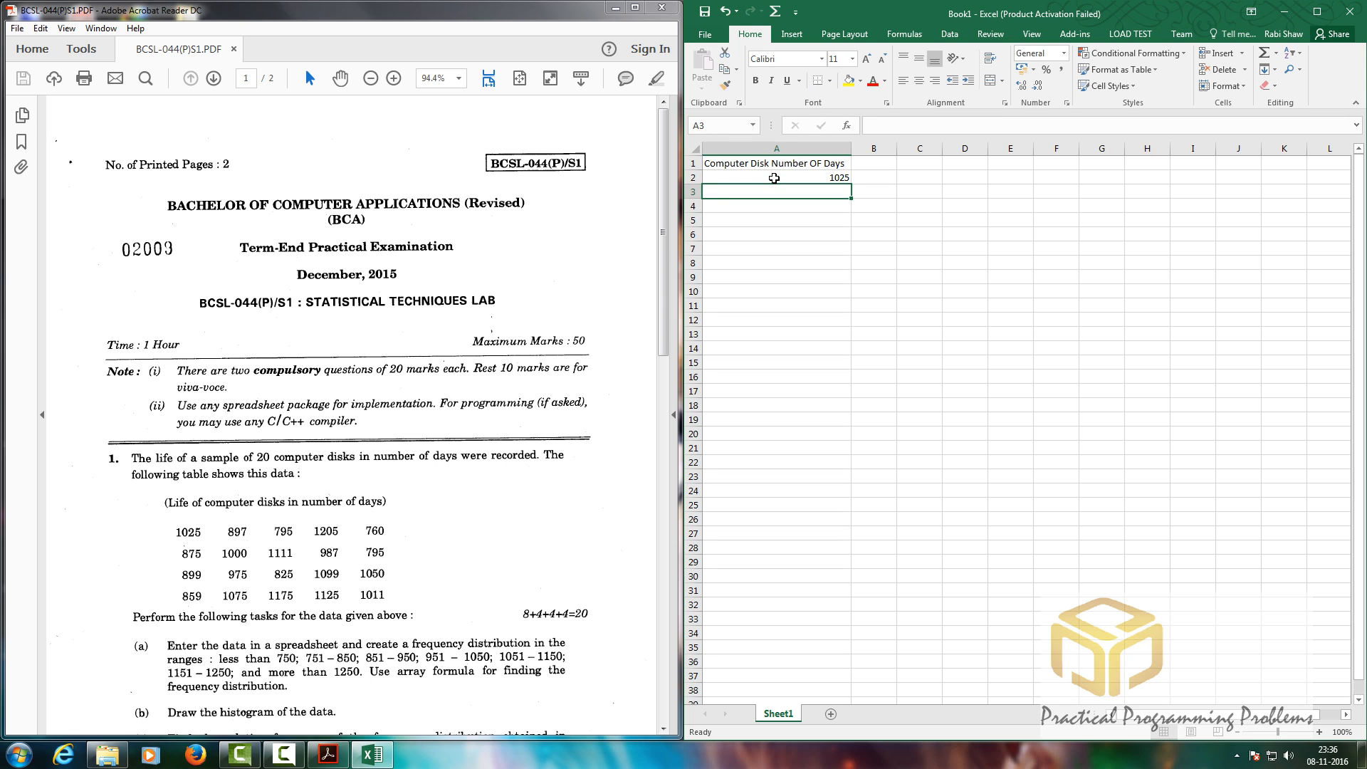
pyautogui.write('897')
pyautogui.press('Return')
pyautogui.write('795')
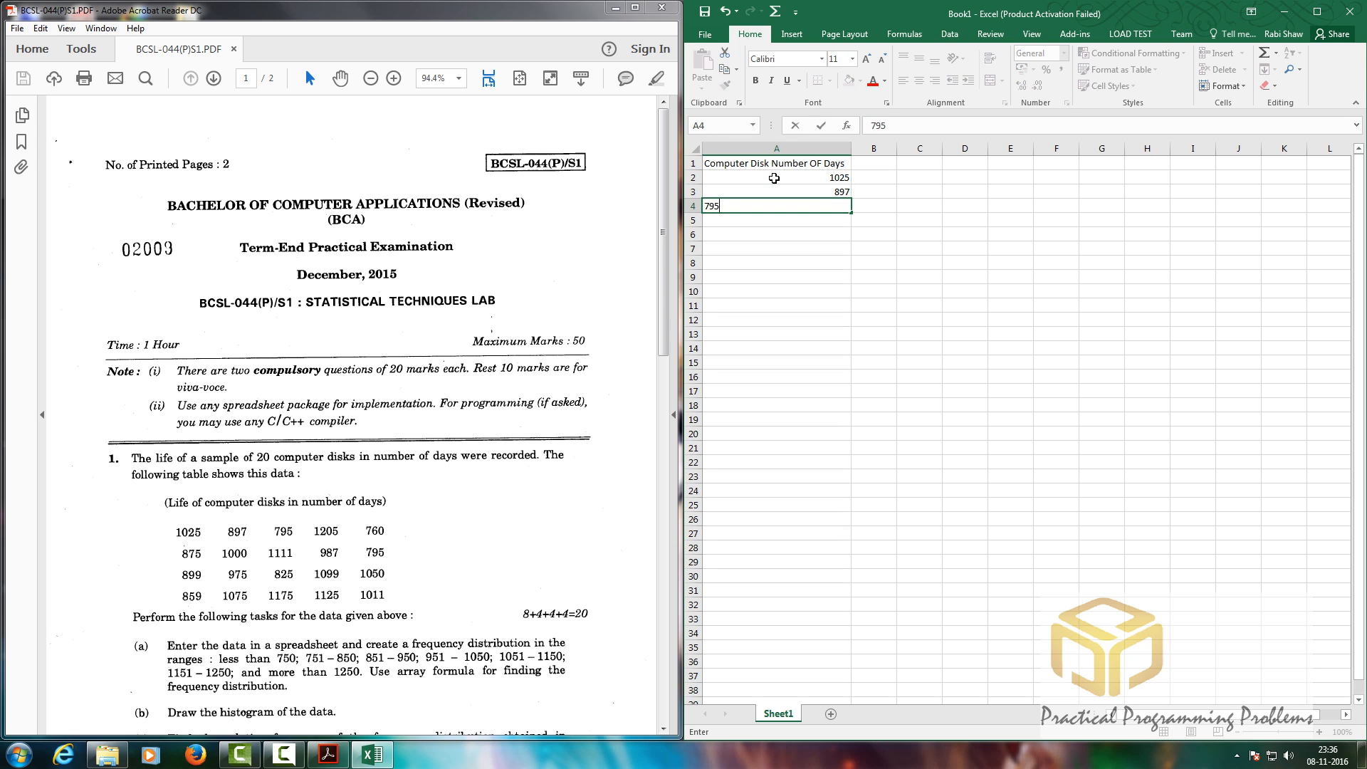
pyautogui.press('Return')
pyautogui.write('1')
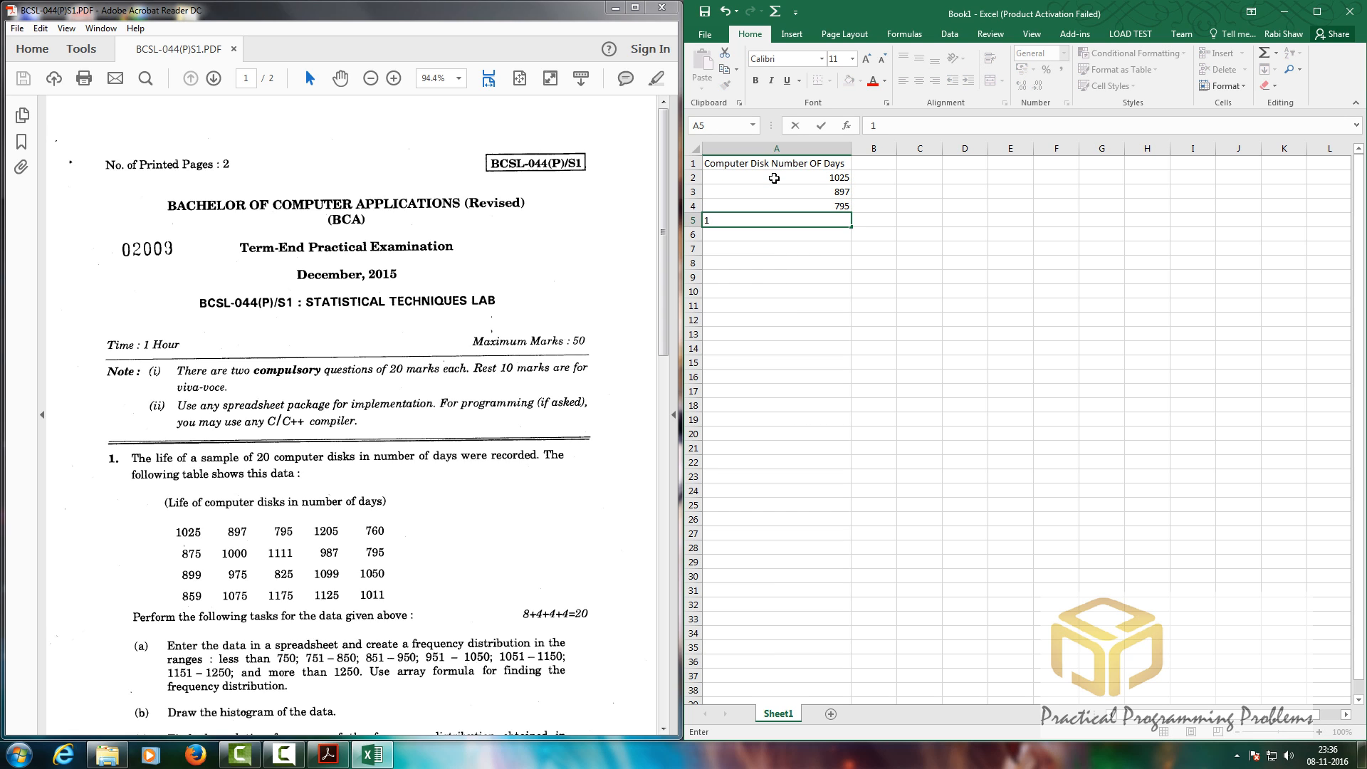
pyautogui.write('205')
pyautogui.press('Return')
pyautogui.write('760')
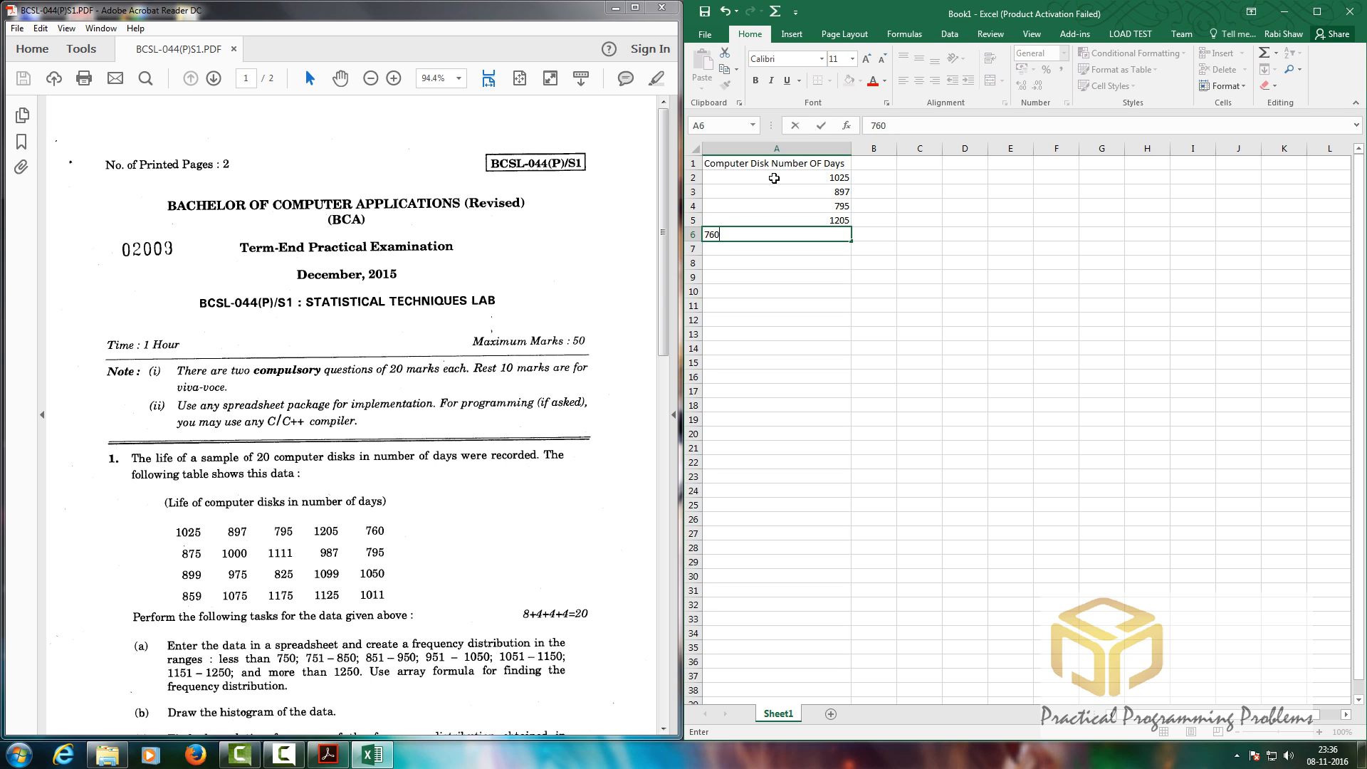
pyautogui.press('Return')
# Enter the second row of disk-life data in A7 to A11: 875, 1000, 1111, 987 and 795.
pyautogui.write('875')
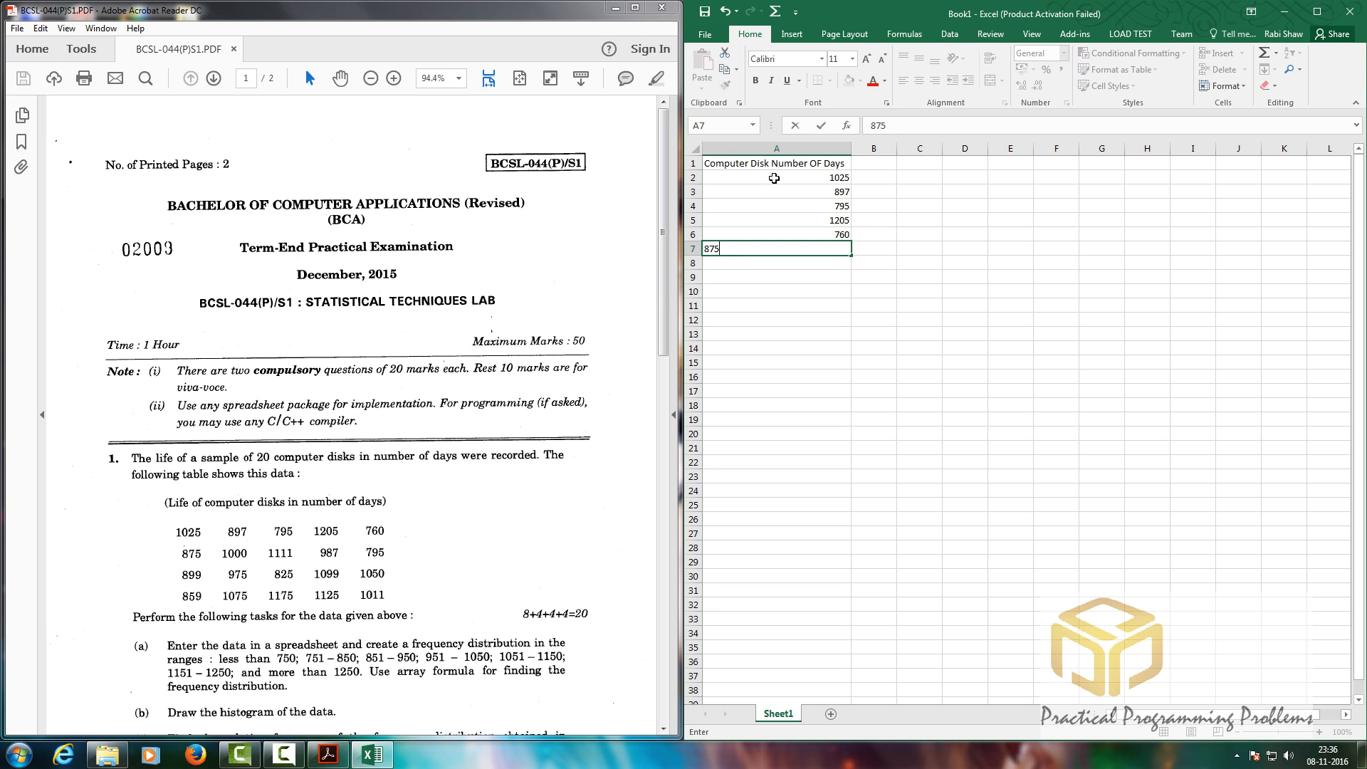
pyautogui.press('Return')
pyautogui.write('1000')
pyautogui.press('Return')
pyautogui.write('1')
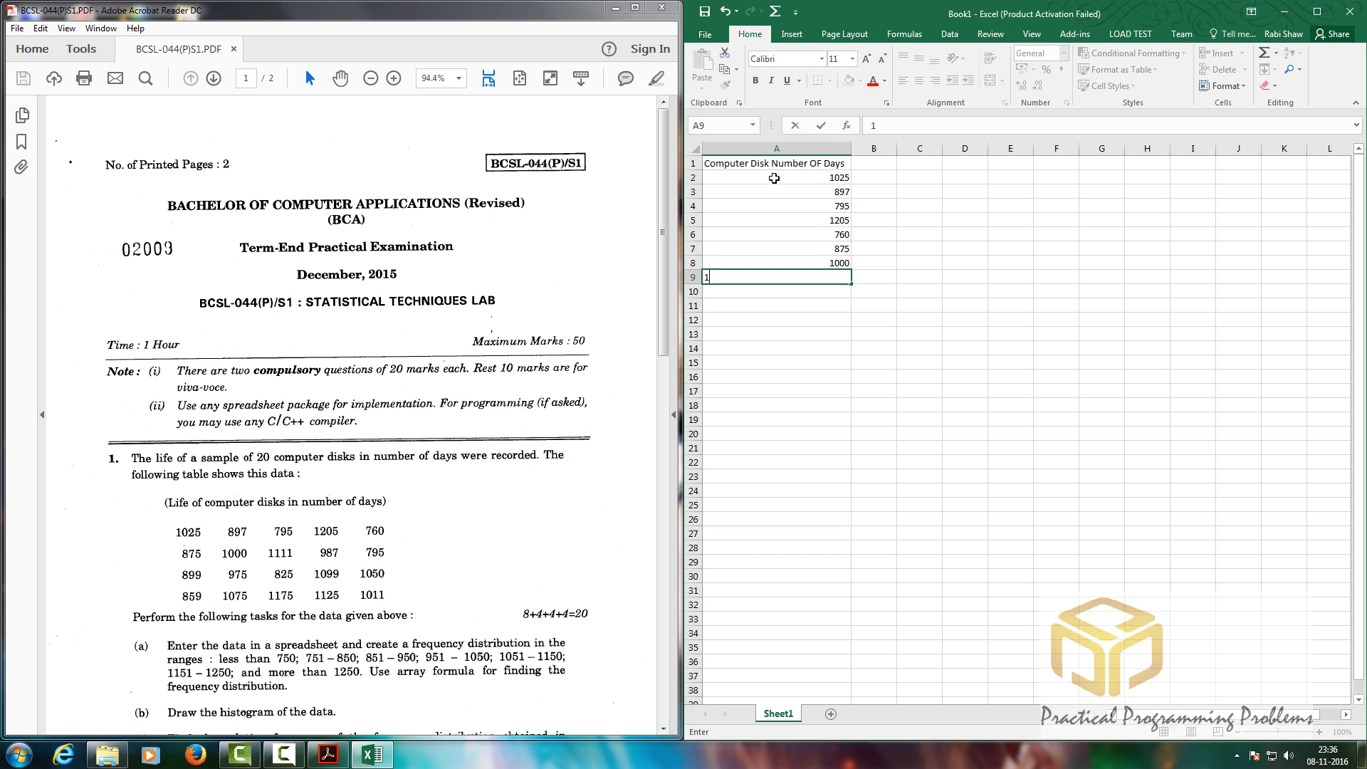
pyautogui.write('111')
pyautogui.press('Return')
pyautogui.write('9')
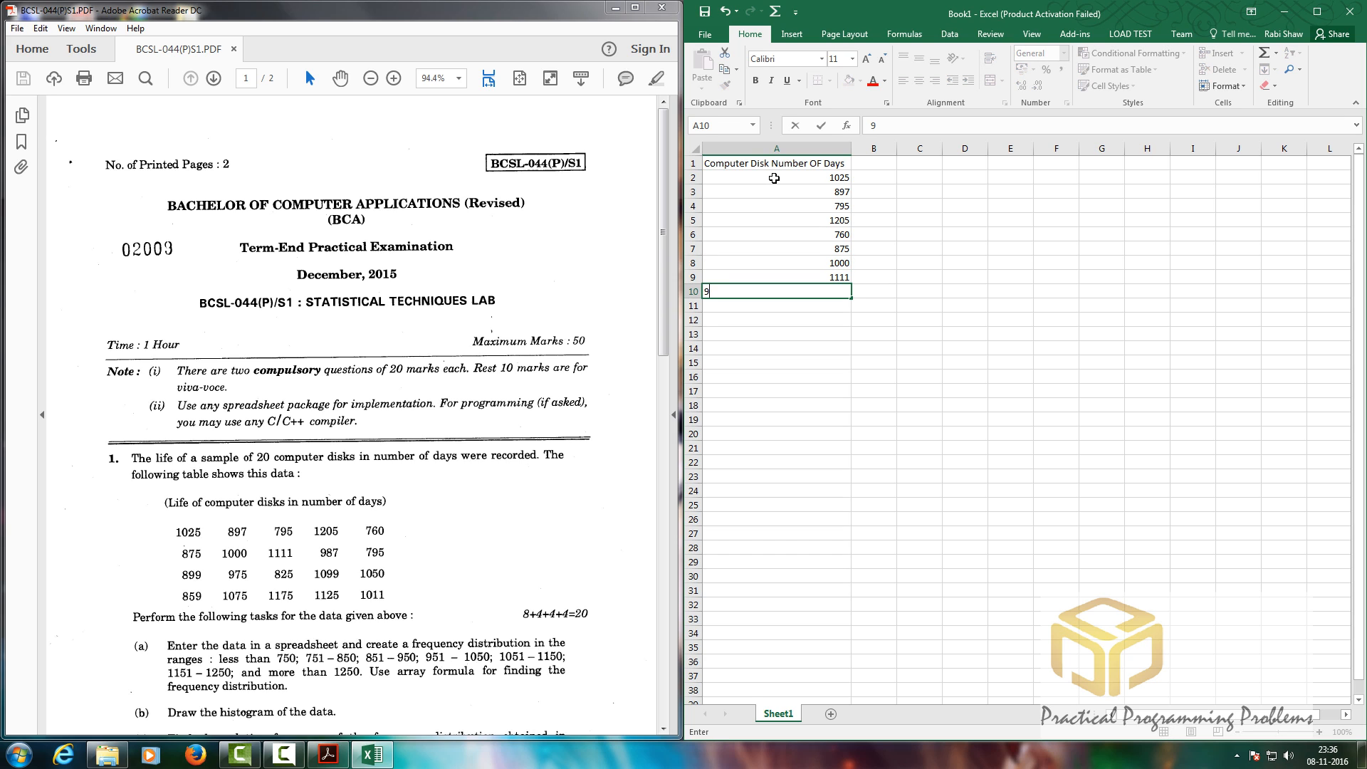
pyautogui.write('87')
pyautogui.press('Return')
pyautogui.write('795')
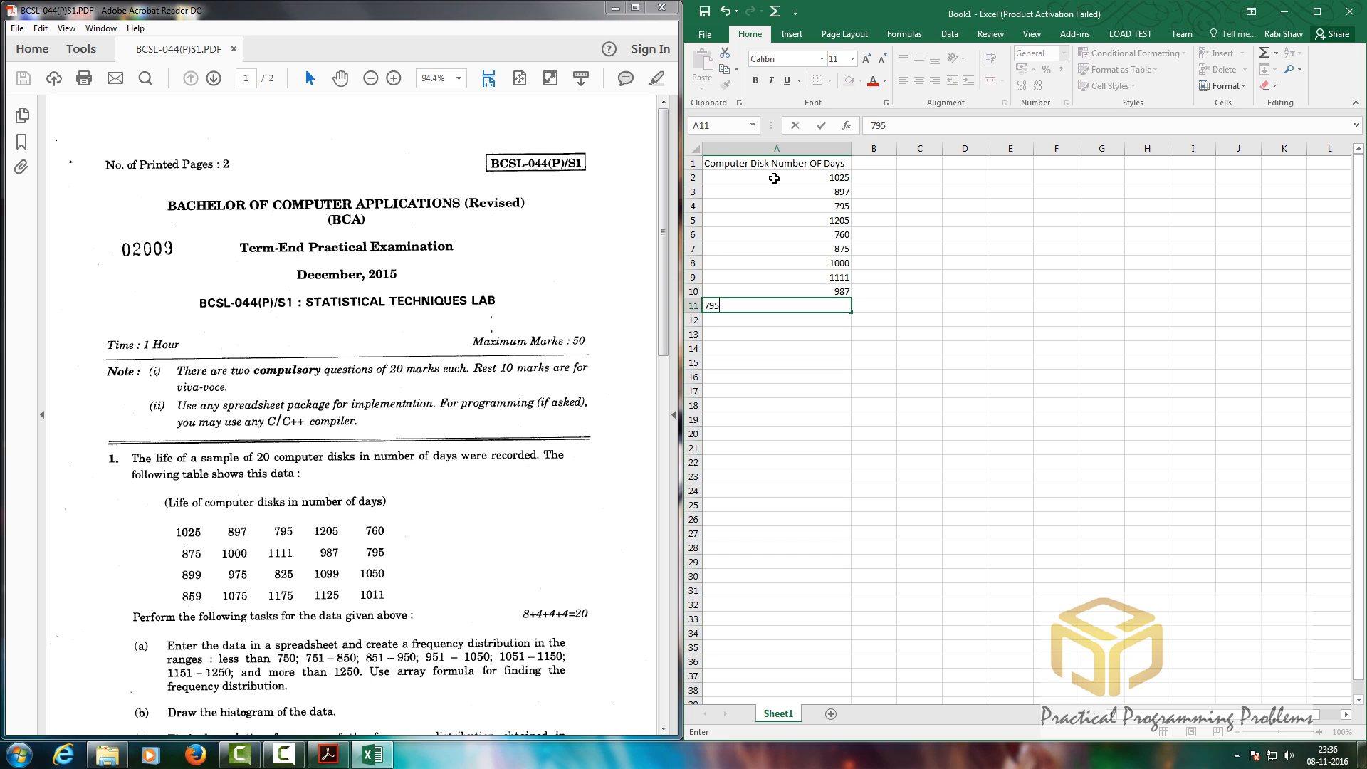
pyautogui.press('Return')
# Enter the third row of disk-life data in A12 to A16: 899, 975, 825, 1099 and 1050.
pyautogui.write('899')
pyautogui.press('Return')
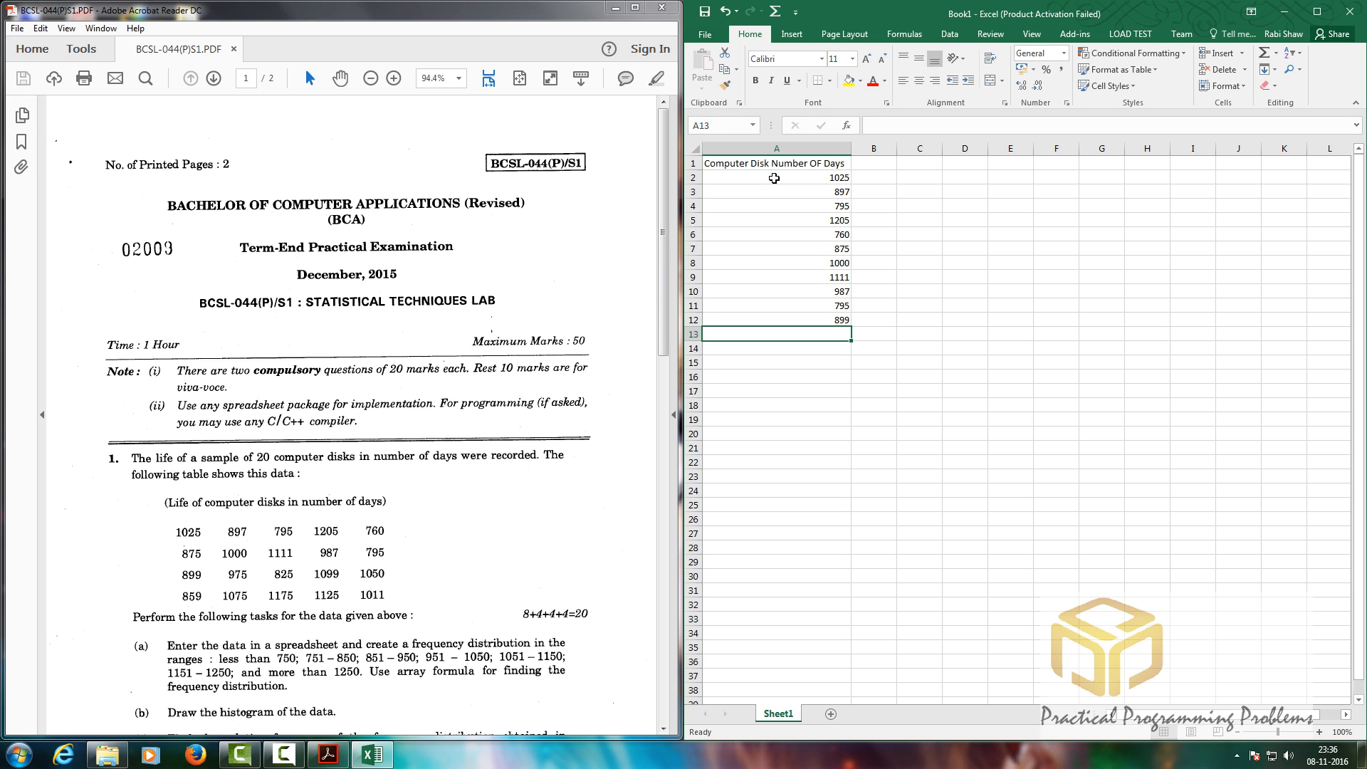
pyautogui.write('9')
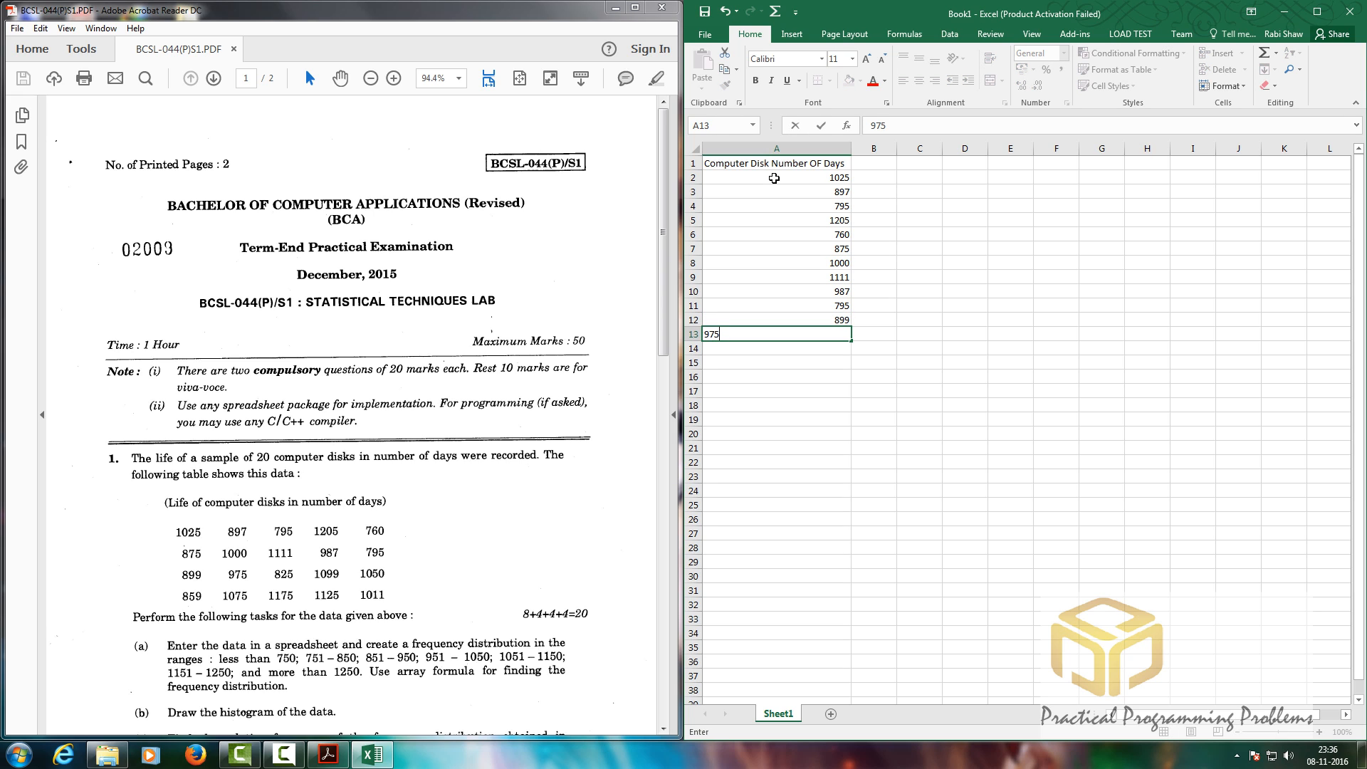
pyautogui.write('75')
pyautogui.press('Return')
pyautogui.write('825')
pyautogui.press('Return')
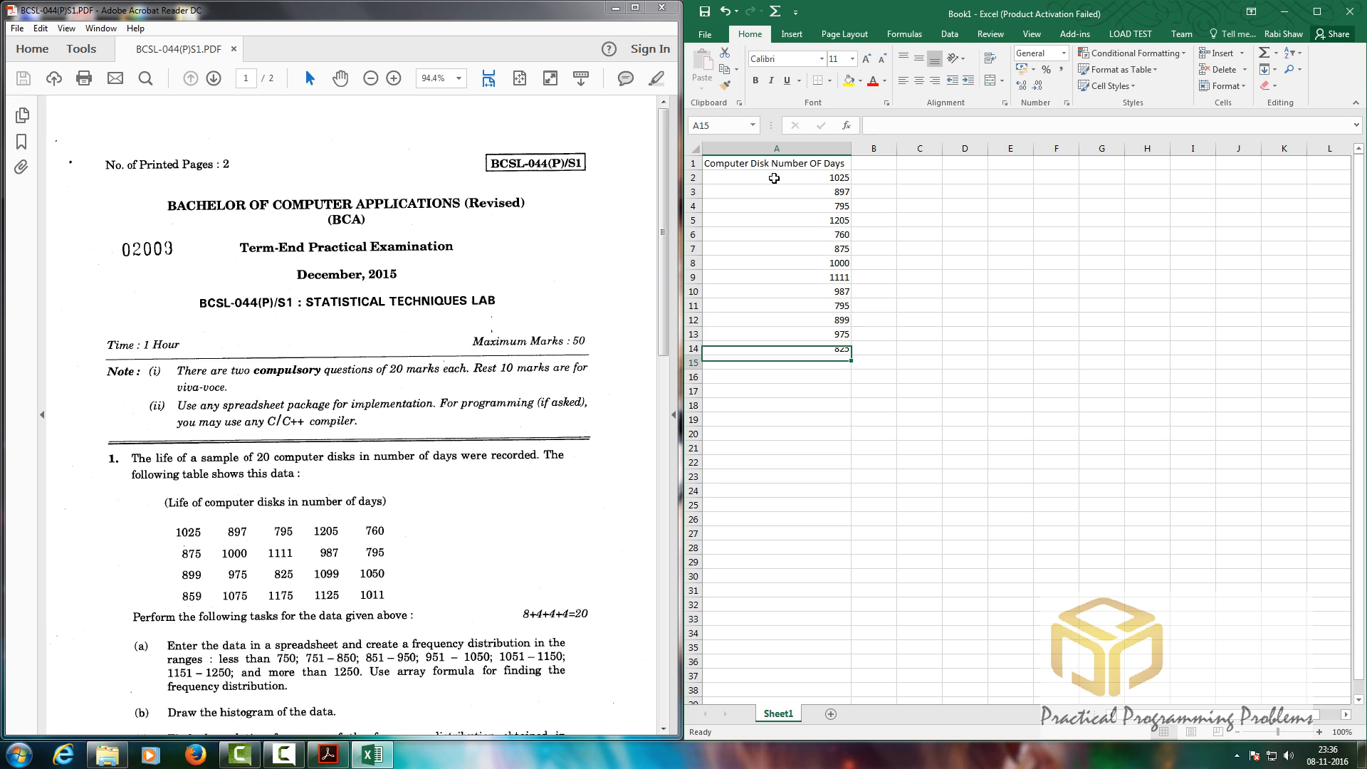
pyautogui.write('1099')
pyautogui.press('Return')
pyautogui.write('10')
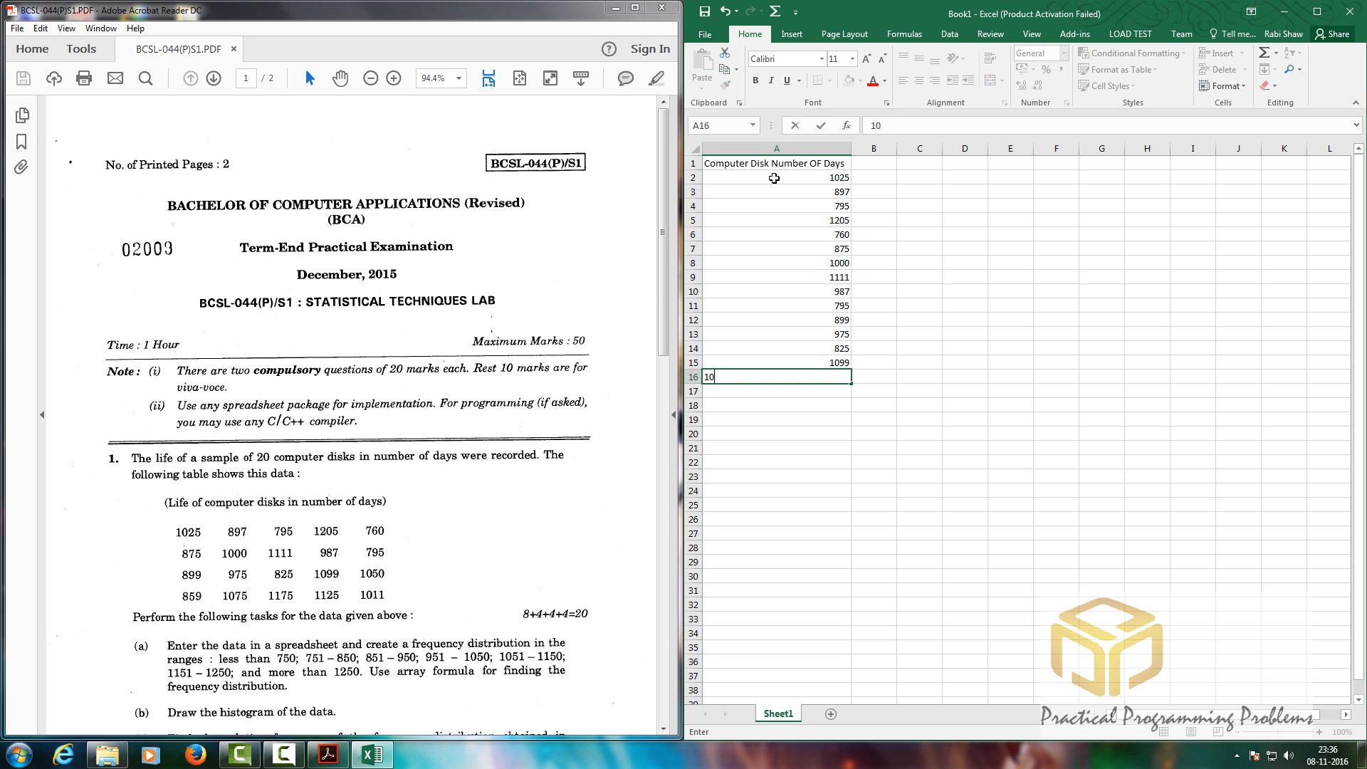
pyautogui.write('50')
pyautogui.press('Return')
# Enter the fourth row of disk-life data in A17 to A21: 859, 1075, 1175, 1125 and 1011.
pyautogui.write('859')
pyautogui.press('Return')
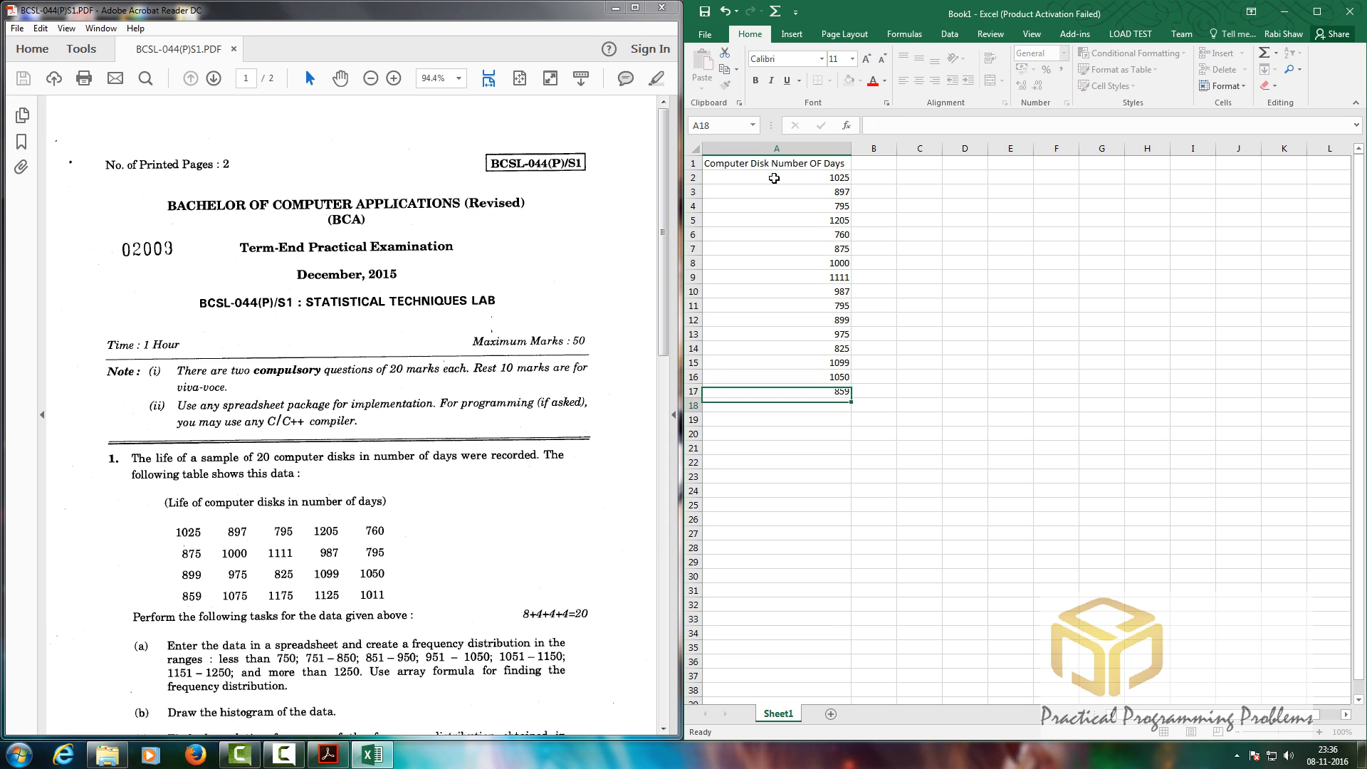
pyautogui.write('1075')
pyautogui.press('Return')
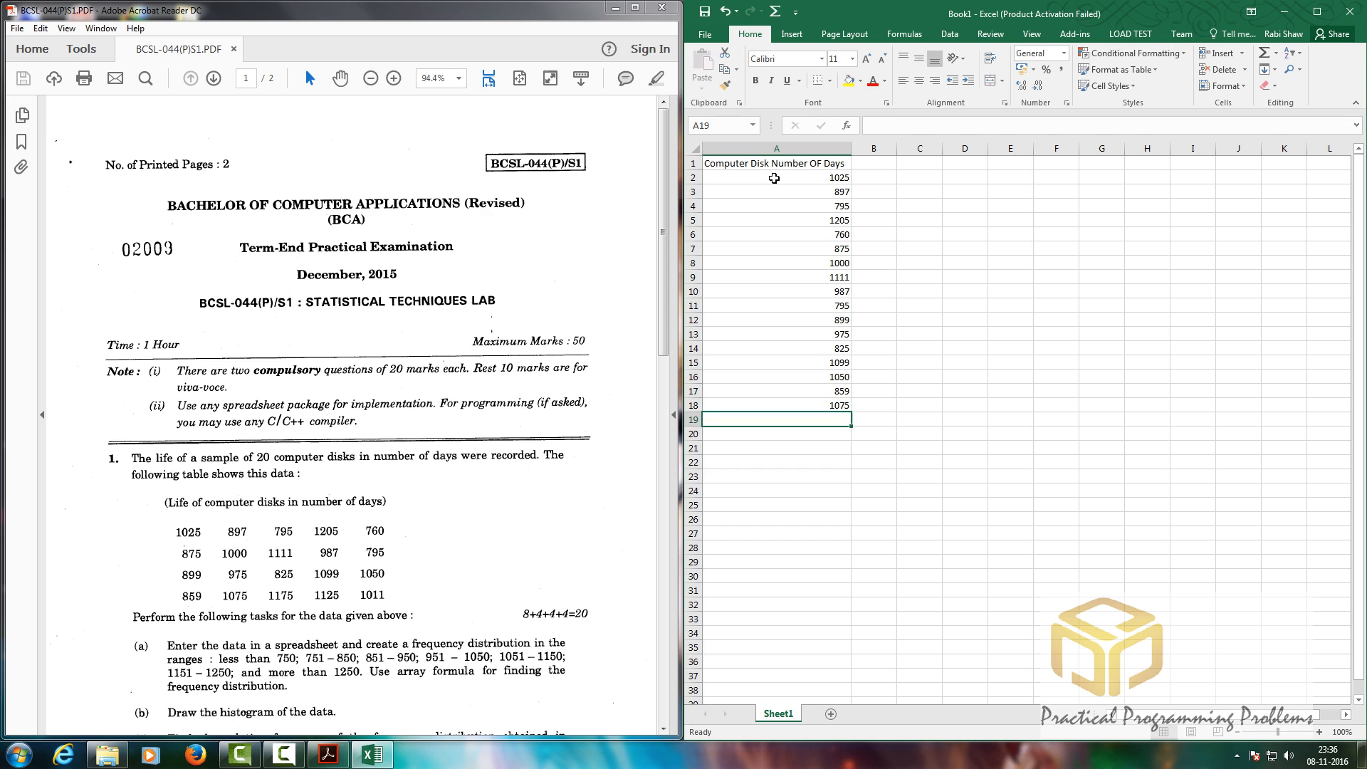
pyautogui.write('1175')
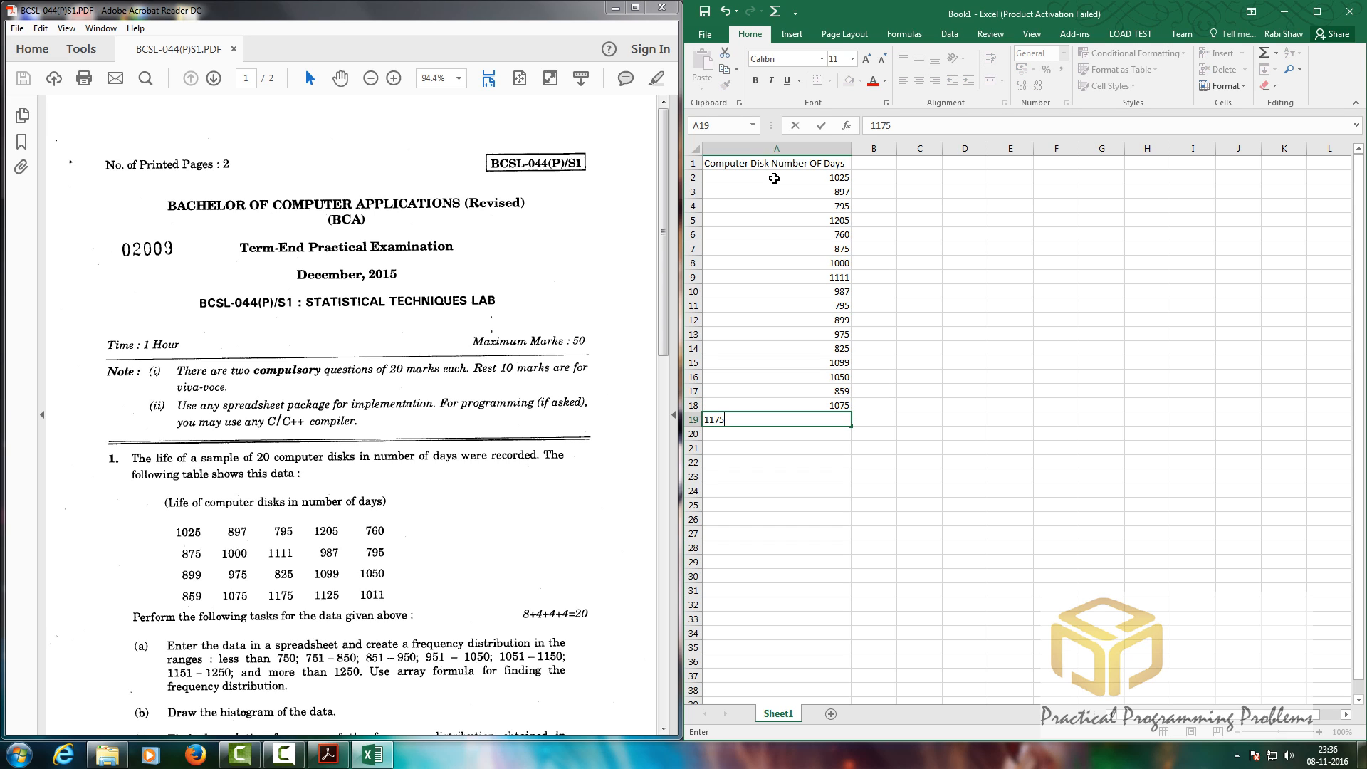
pyautogui.press('Return')
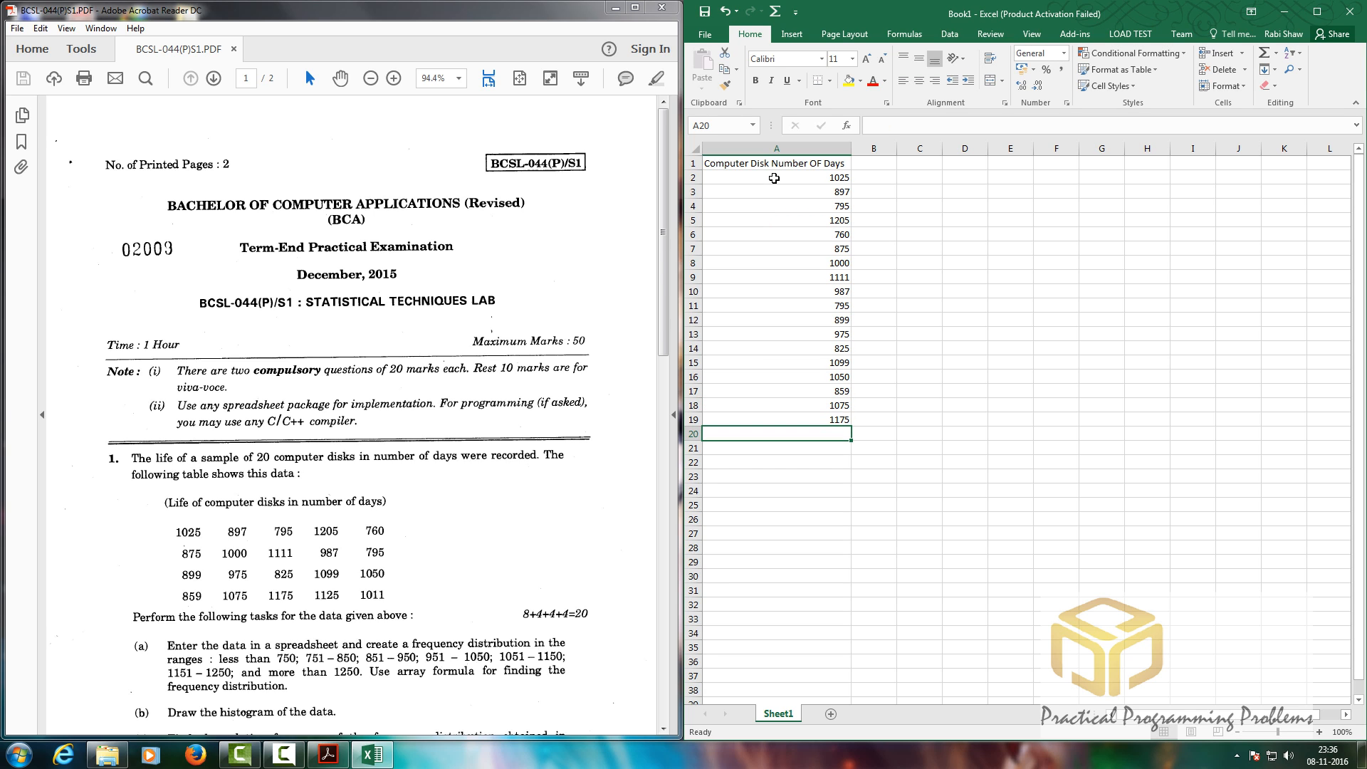
pyautogui.write('11')
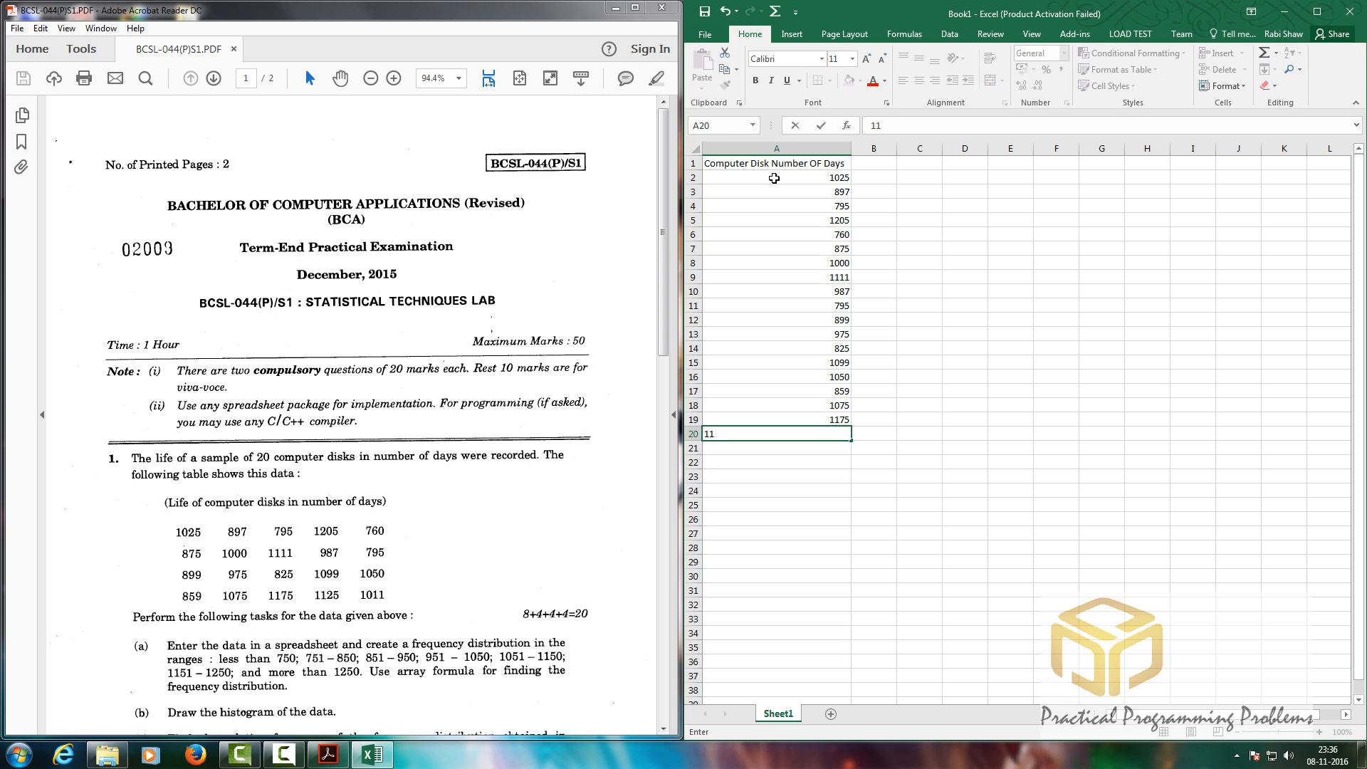
pyautogui.write('25')
pyautogui.press('Return')
pyautogui.write('1011')
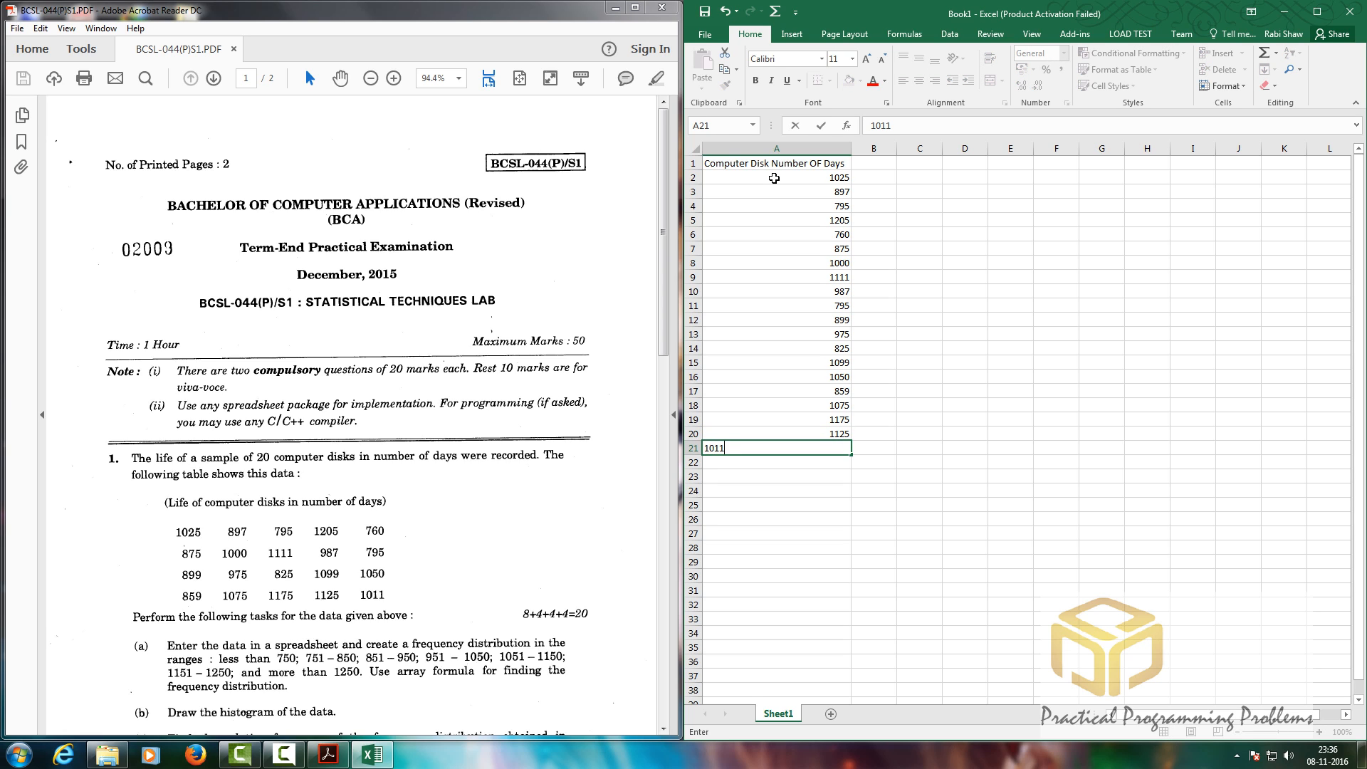
pyautogui.press('Return')
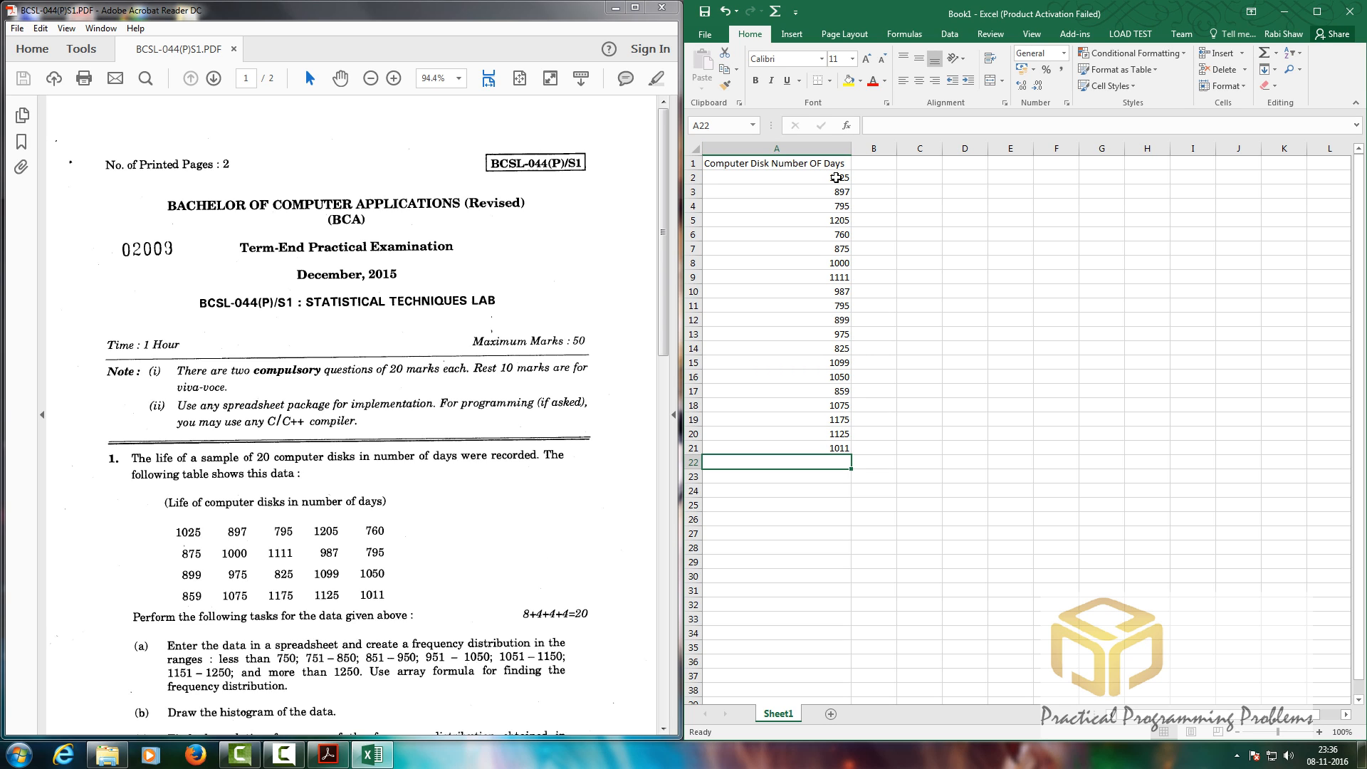
# Sort the disk-life values in A2:A21 from smallest to largest.
pyautogui.moveTo(835, 177); pyautogui.dragTo(840, 449)
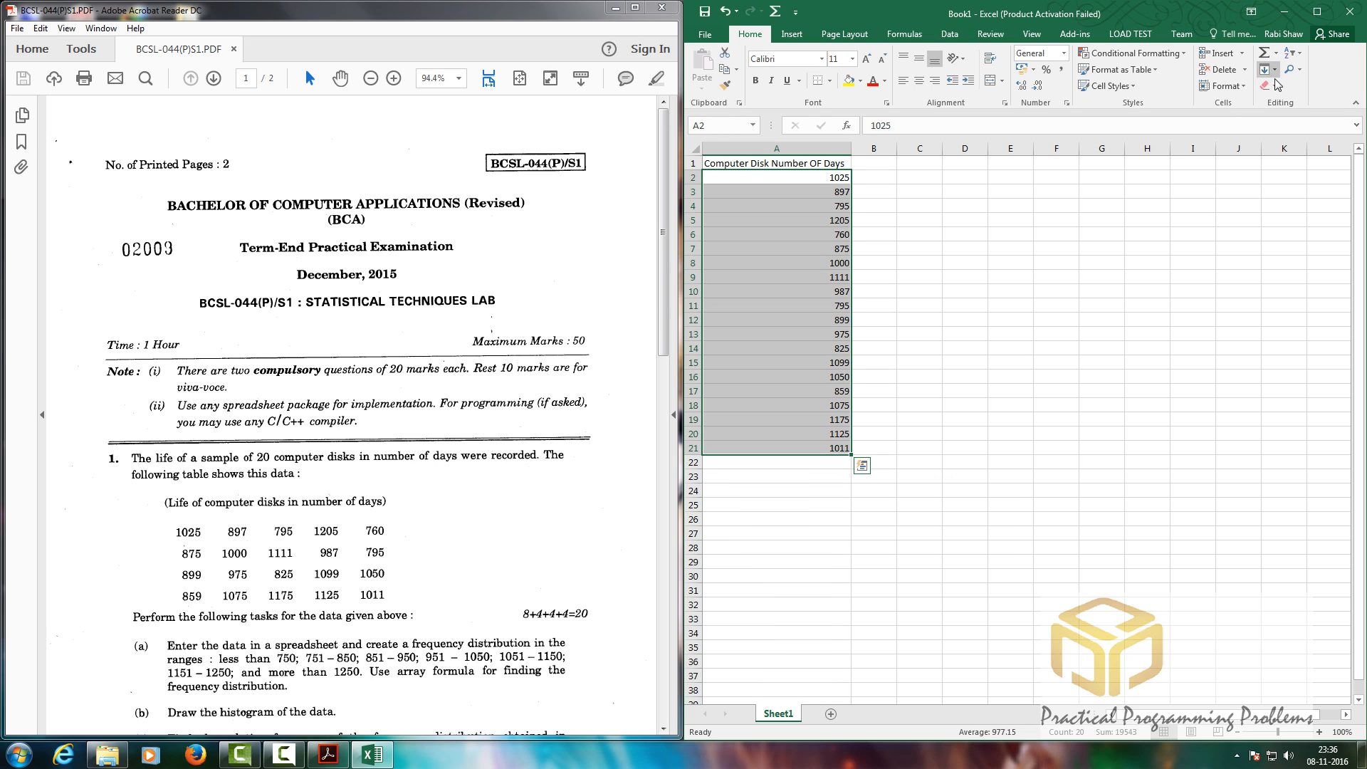
pyautogui.click(1295, 51)
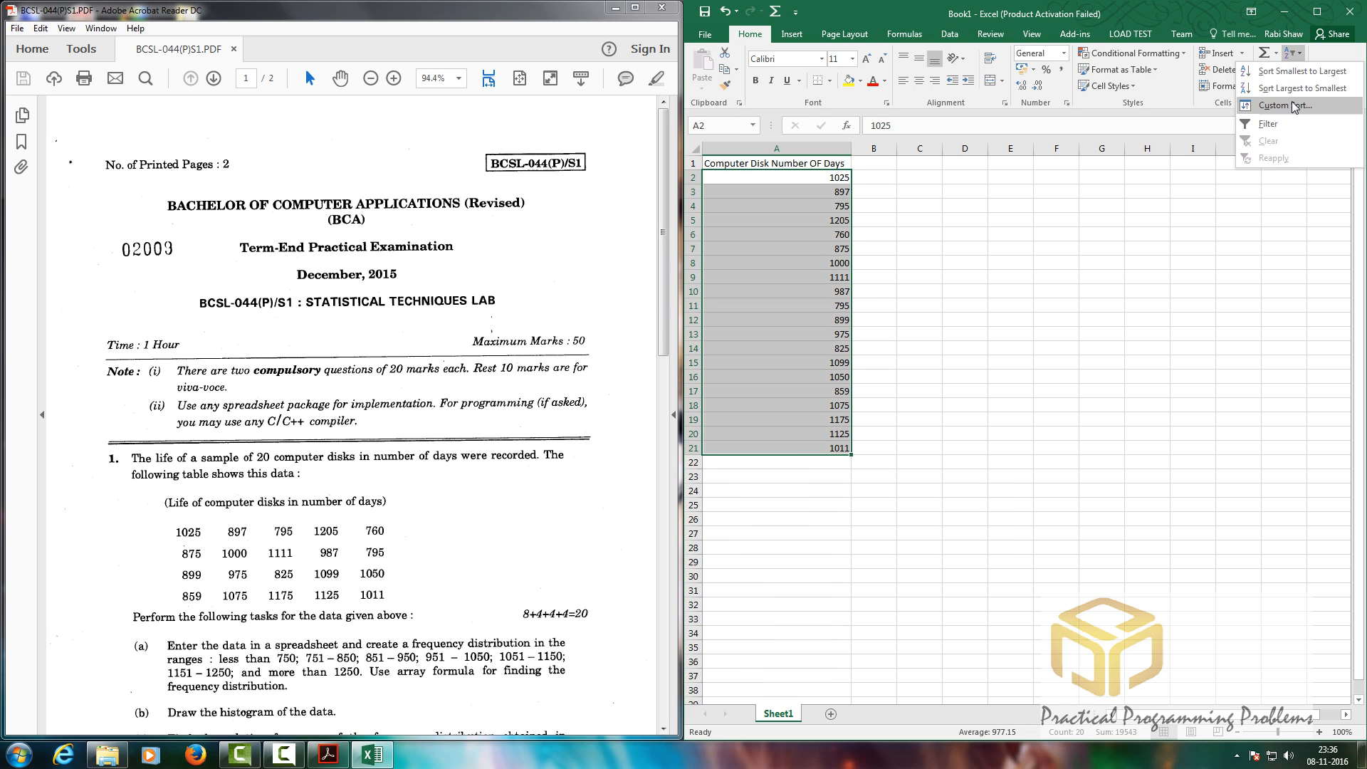
pyautogui.click(1300, 71)
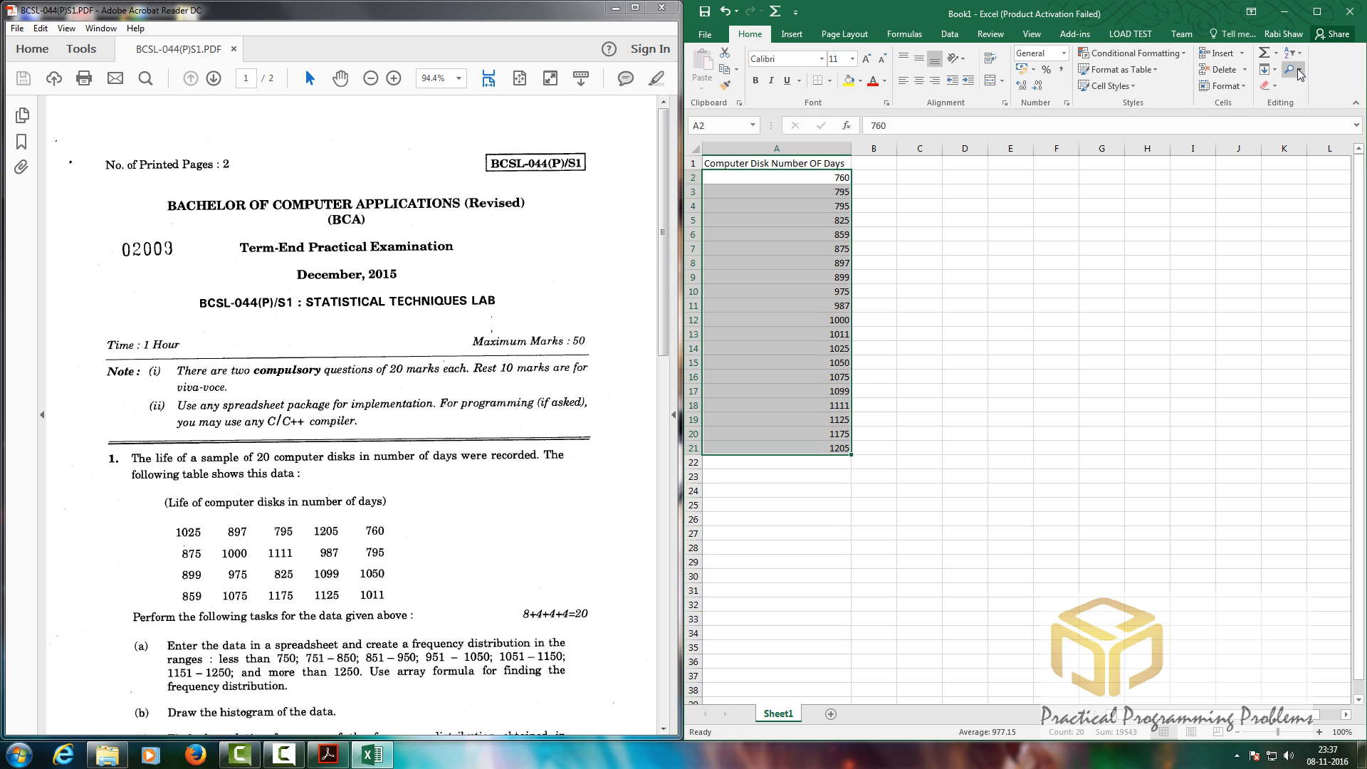
pyautogui.click(924, 160)
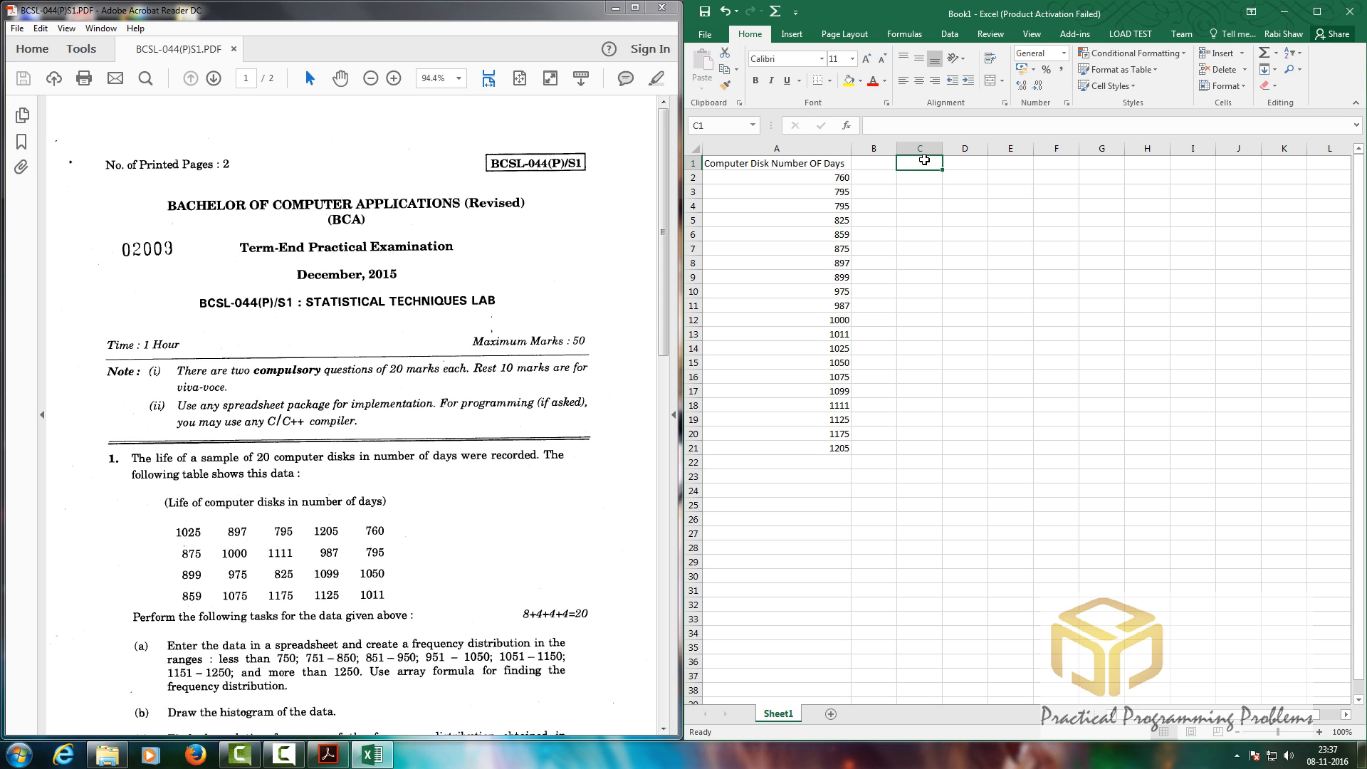
pyautogui.click(914, 123)
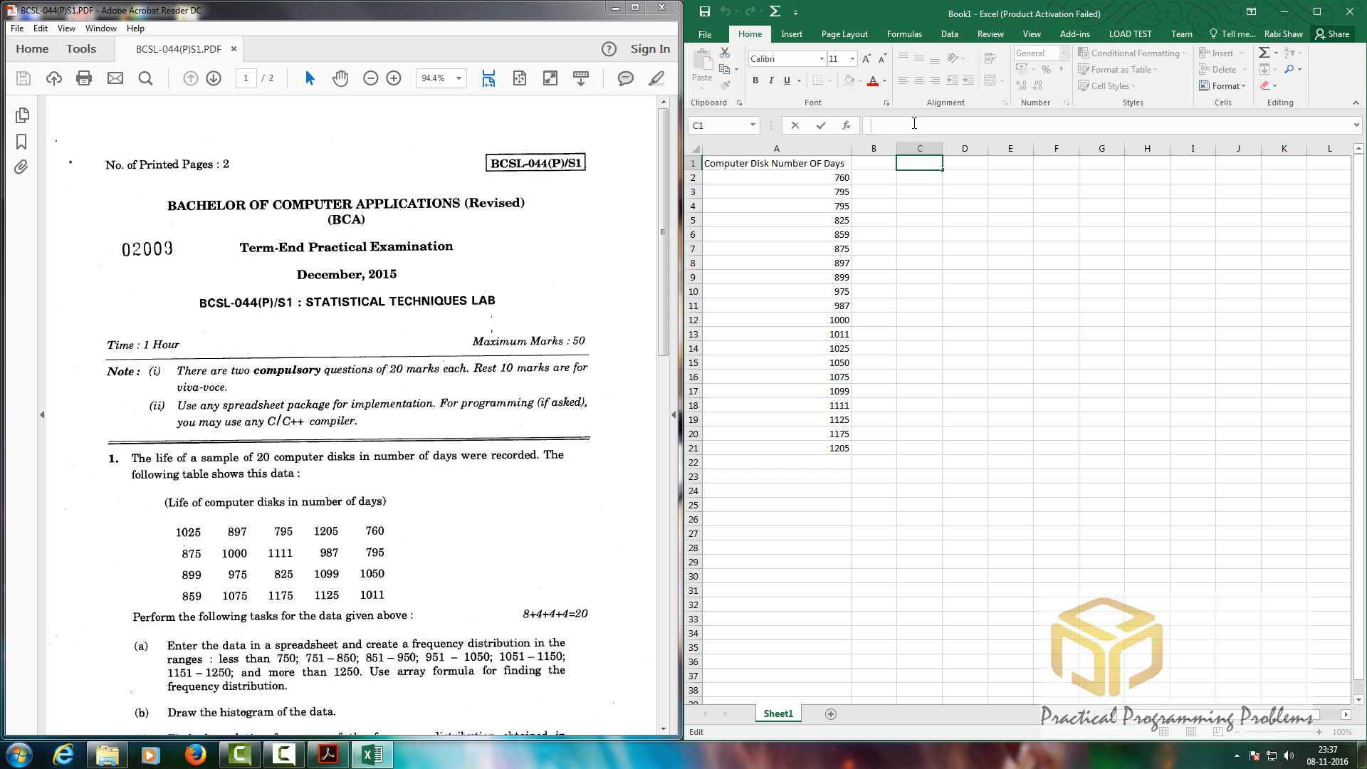
pyautogui.write('=')
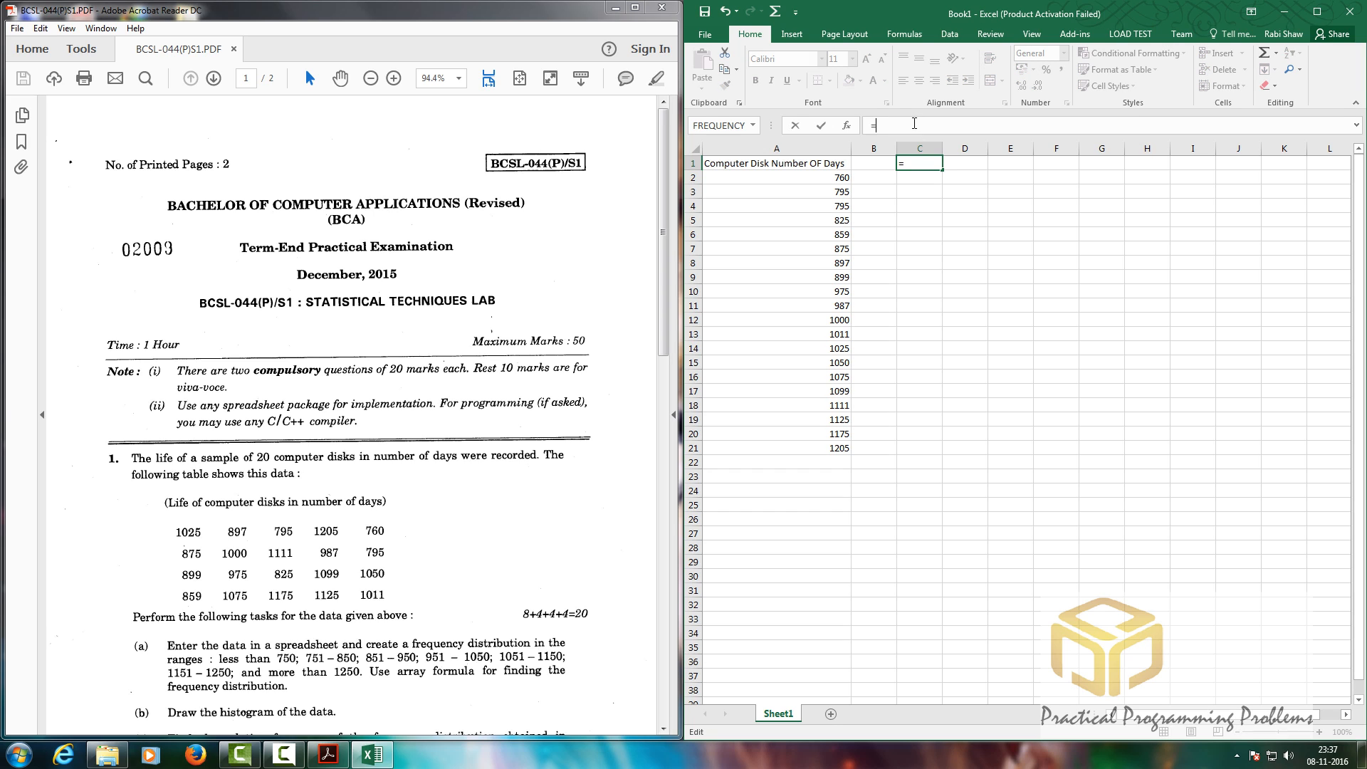
pyautogui.write('fre')
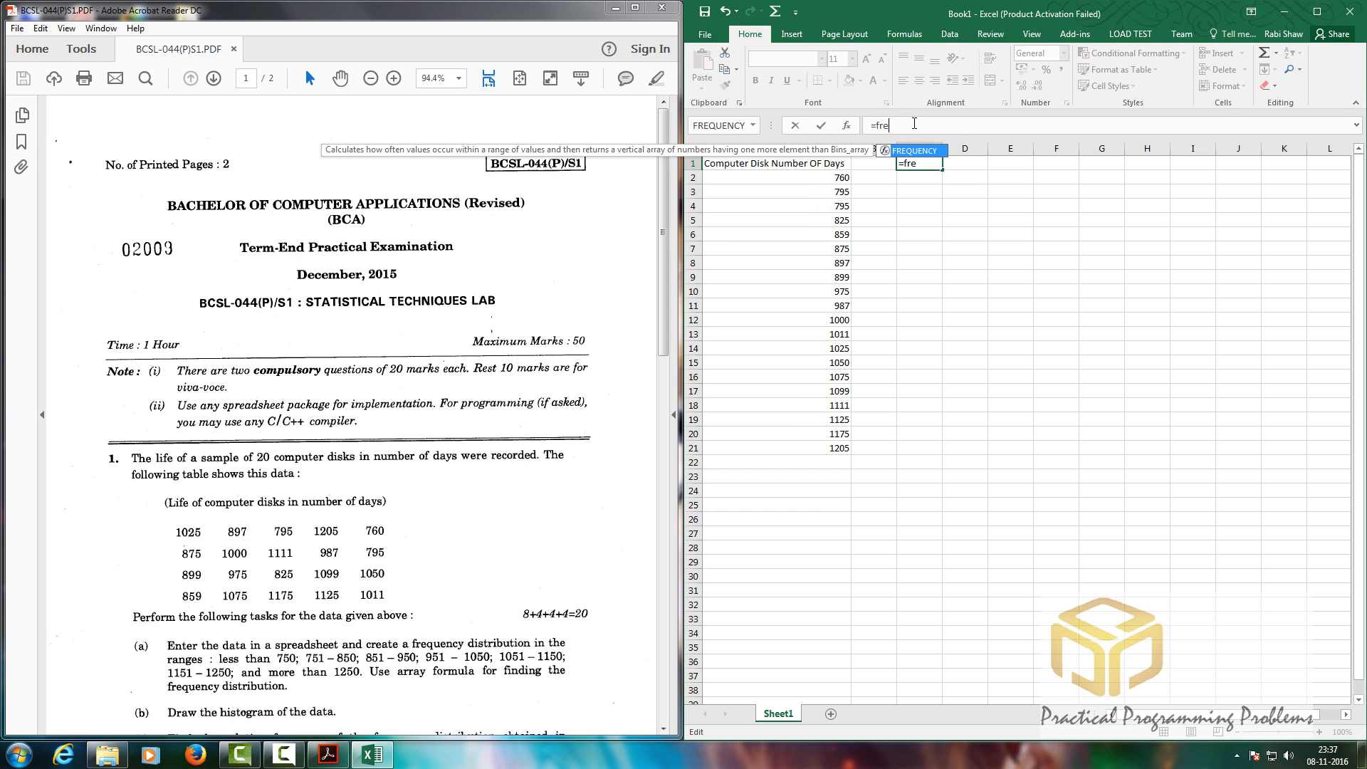
pyautogui.press('Tab')
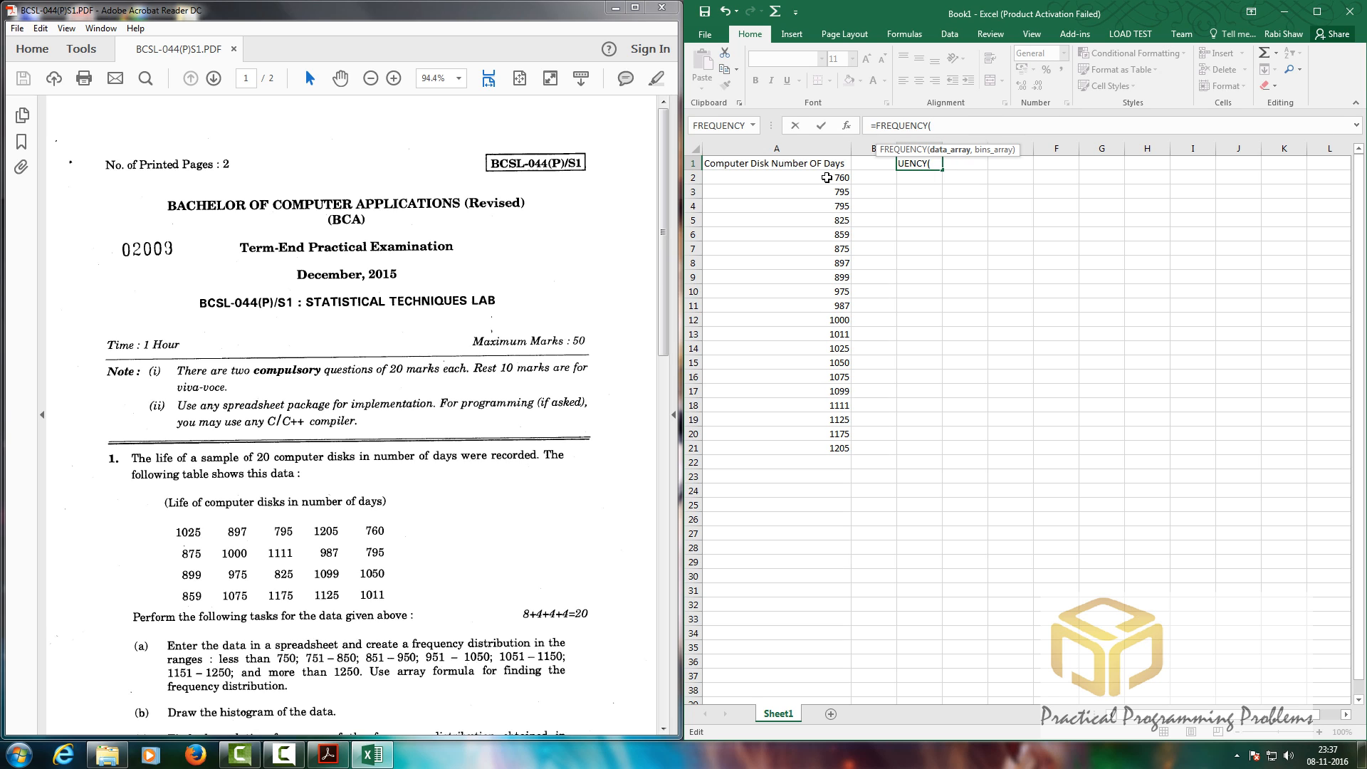
pyautogui.moveTo(826, 177); pyautogui.dragTo(813, 450)
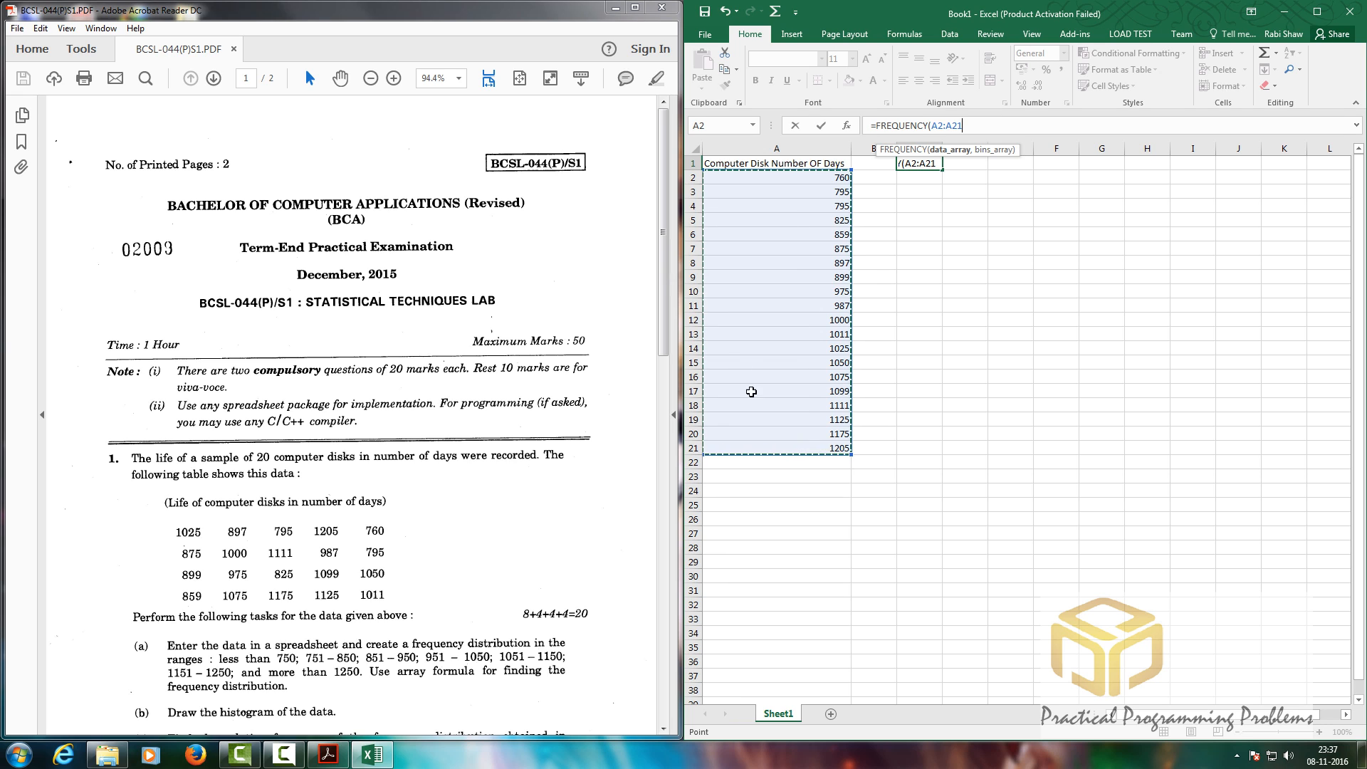
pyautogui.moveTo(663, 283); pyautogui.dragTo(662, 350)
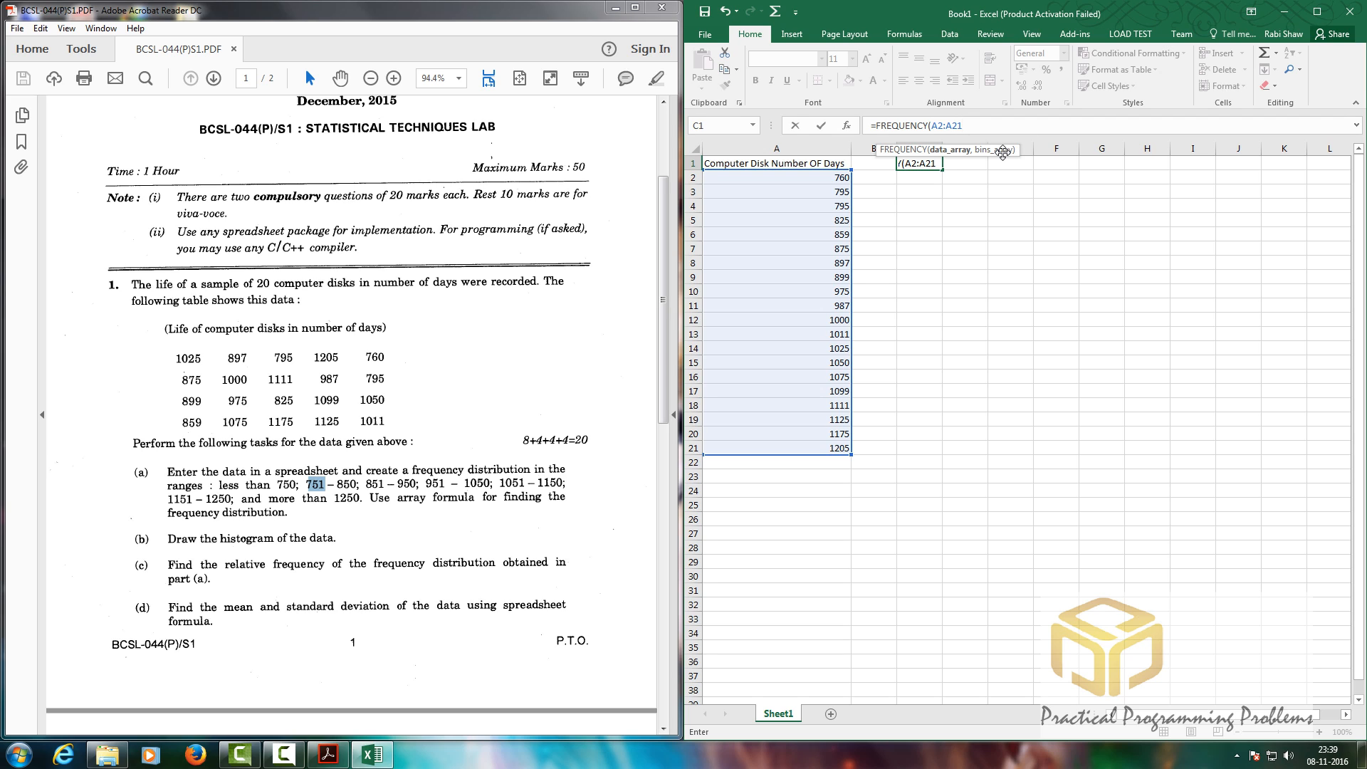
pyautogui.press('Return')
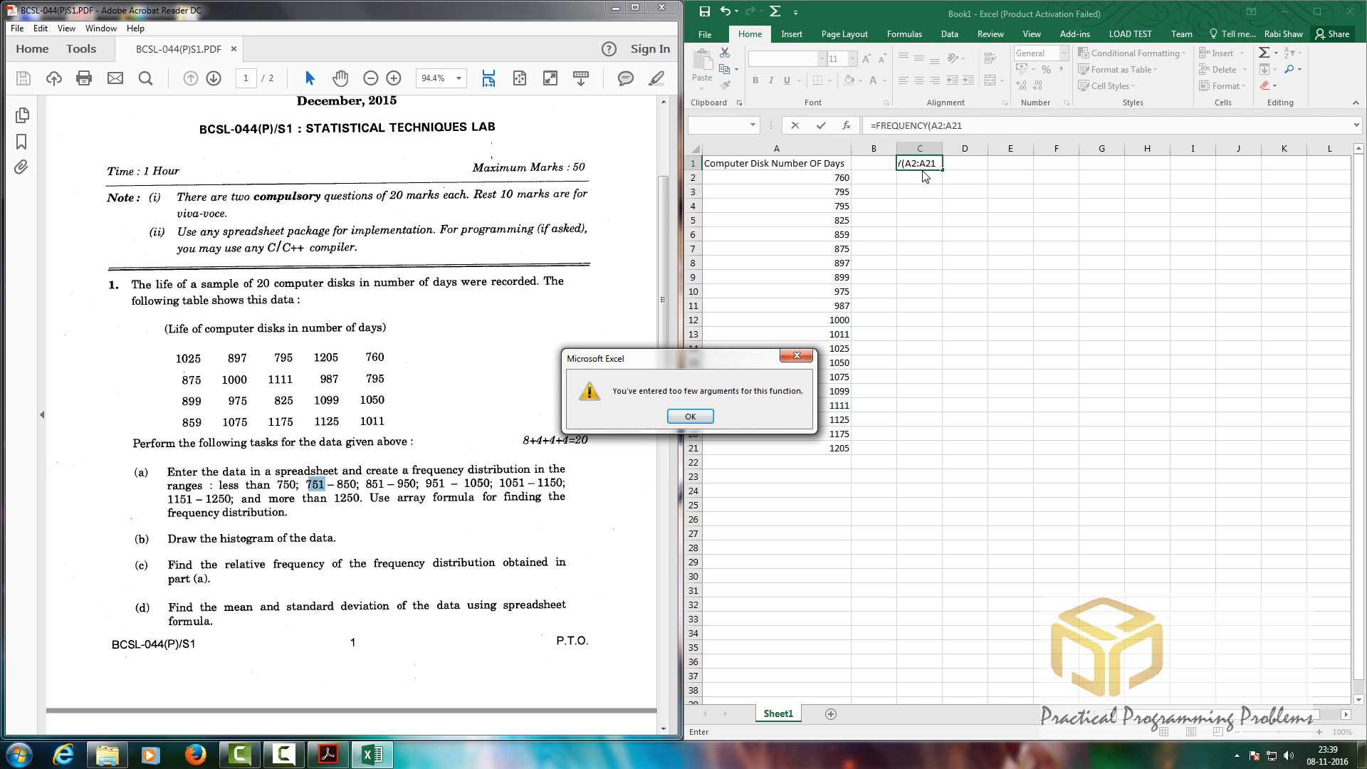
pyautogui.click(797, 355)
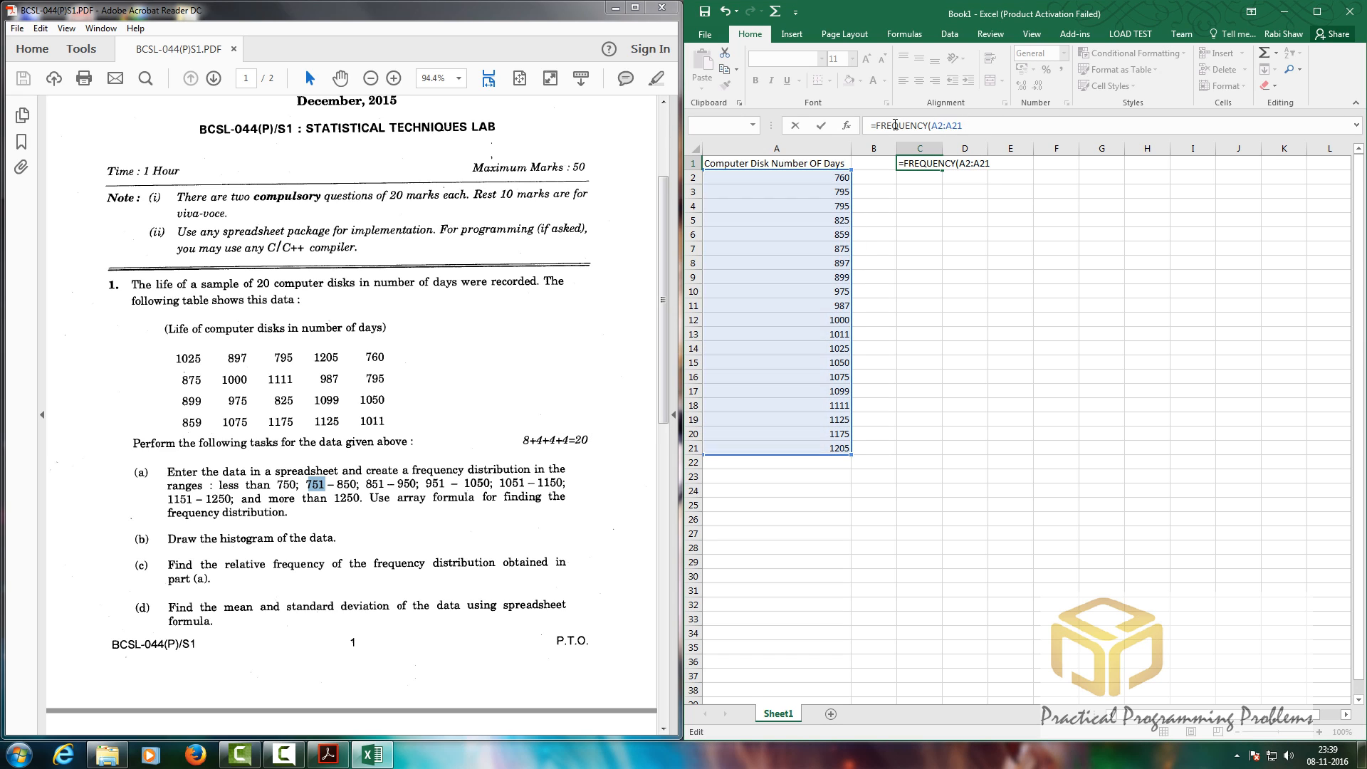
pyautogui.moveTo(967, 125); pyautogui.dragTo(844, 128)
pyautogui.press('BackSpace')
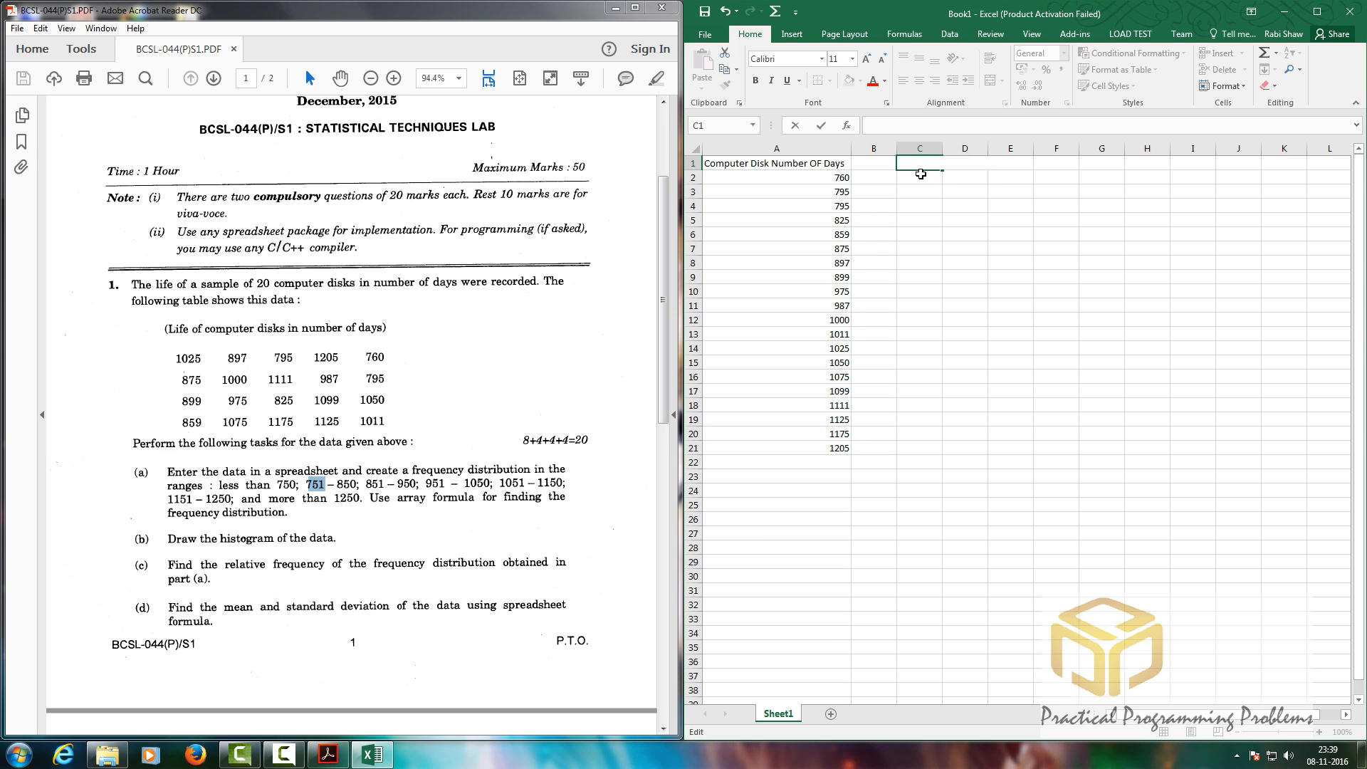
# Enter the heading "lower" in C1 and the class limits 751, 851, 951, 1051, 1151 and 1250 in C2 to C7.
pyautogui.write('lower')
pyautogui.press('Return')
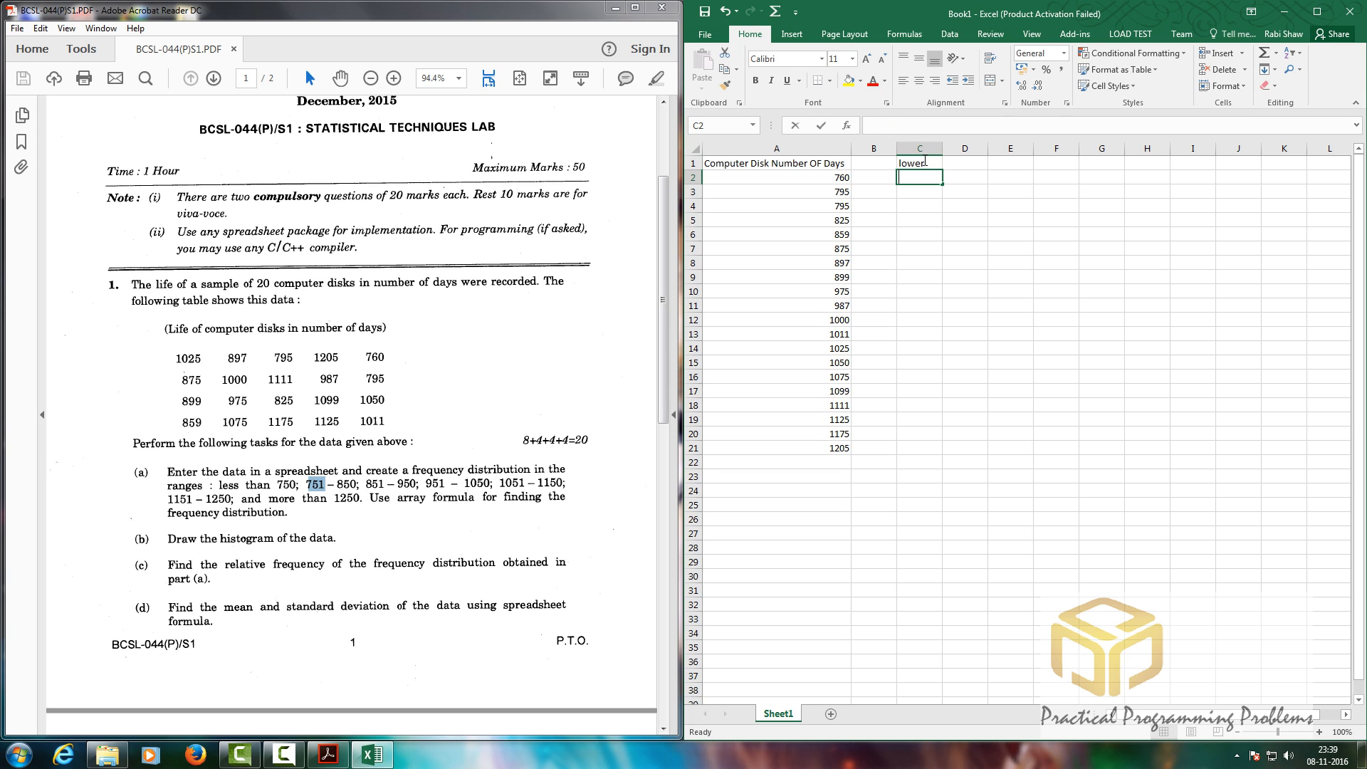
pyautogui.write('751')
pyautogui.press('Return')
pyautogui.write('8')
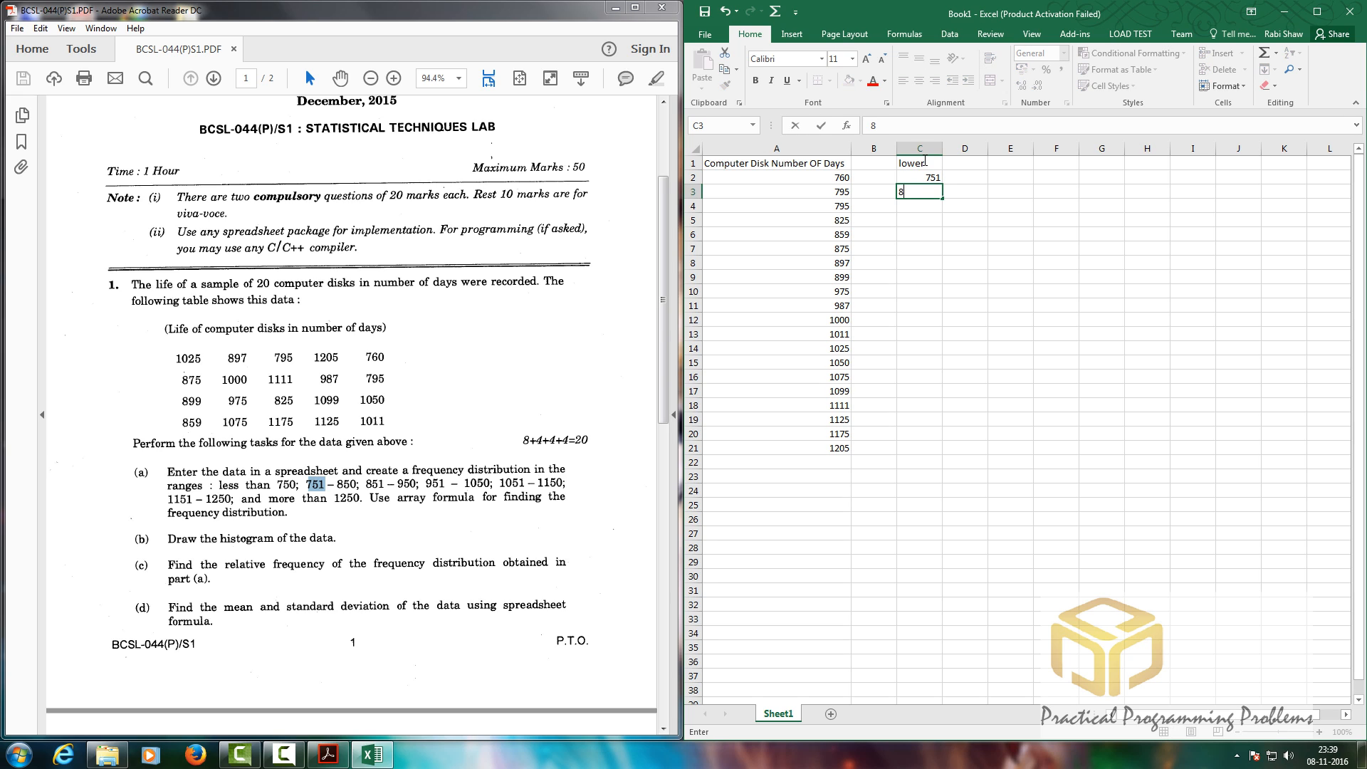
pyautogui.write('51')
pyautogui.press('Return')
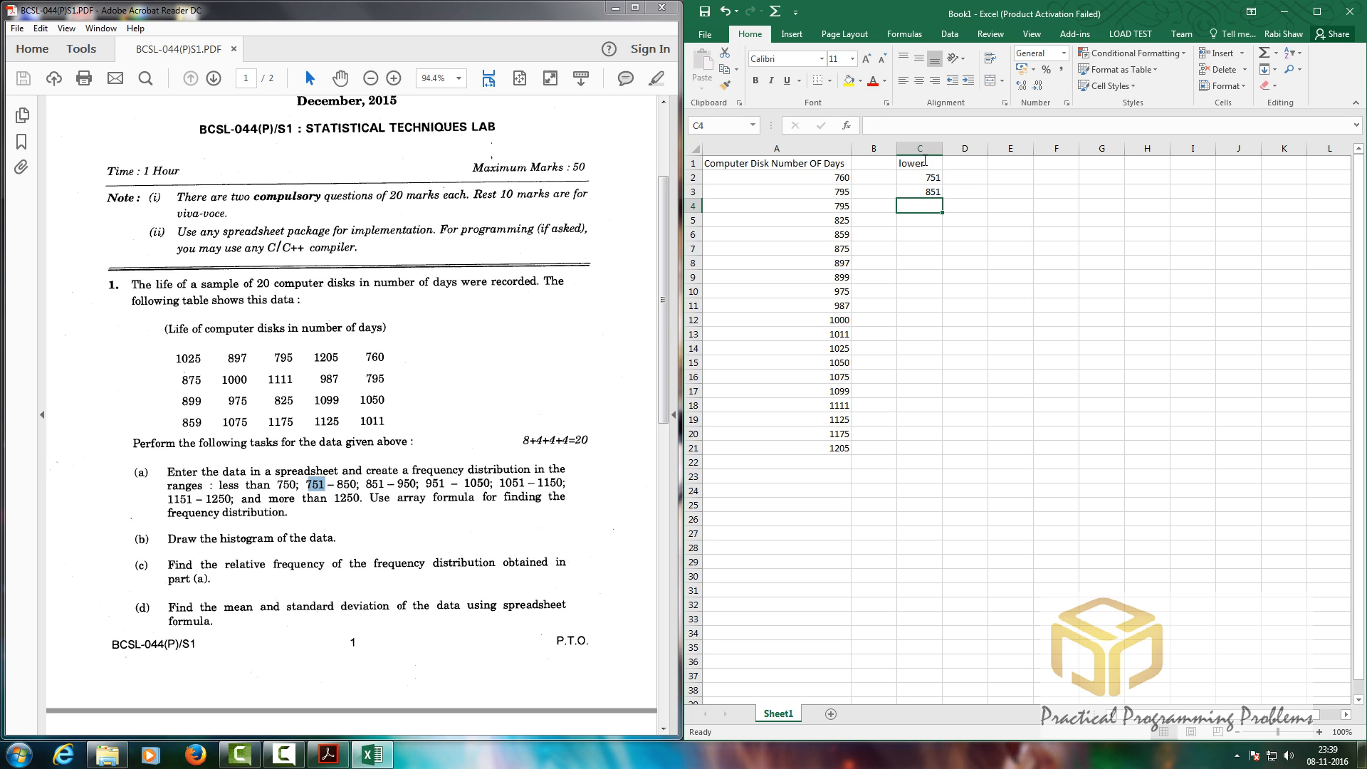
pyautogui.write('951')
pyautogui.press('Return')
pyautogui.write('1051')
pyautogui.press('Return')
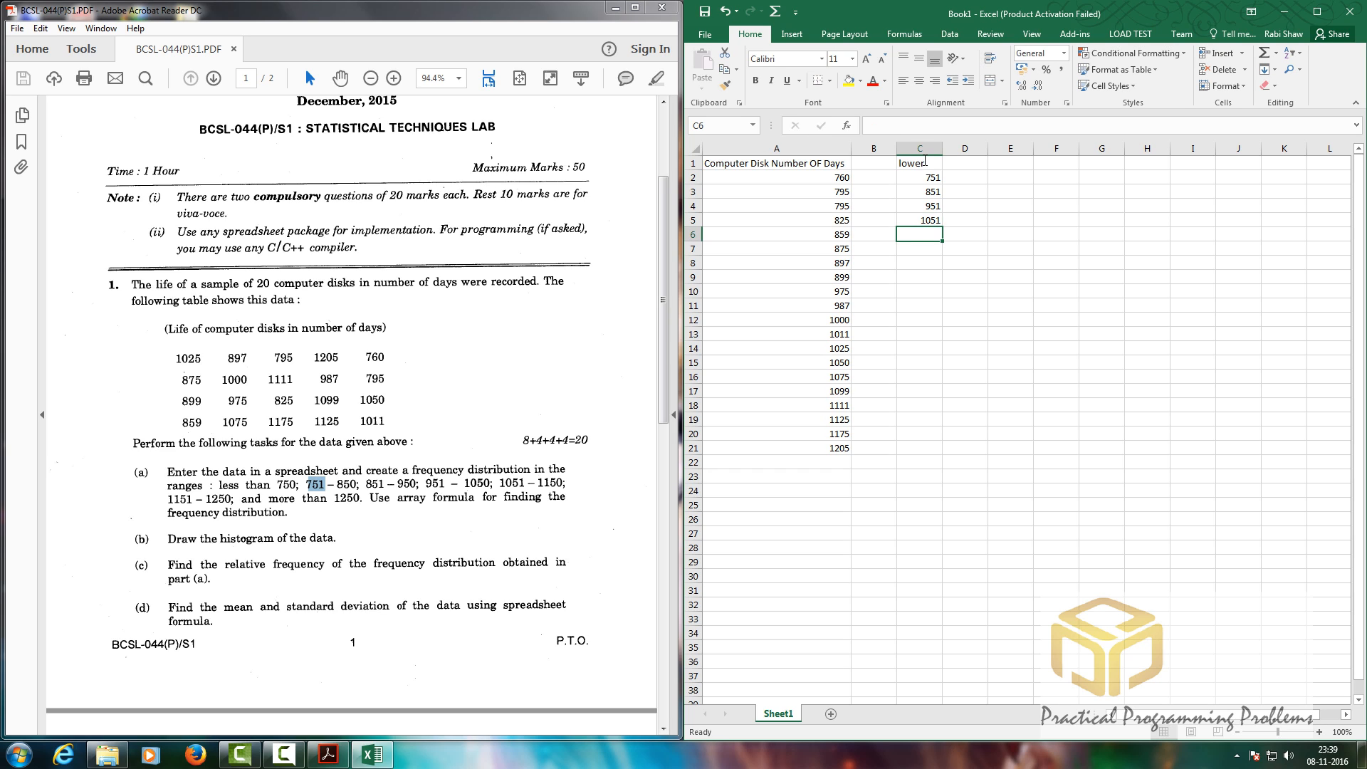
pyautogui.write('1151')
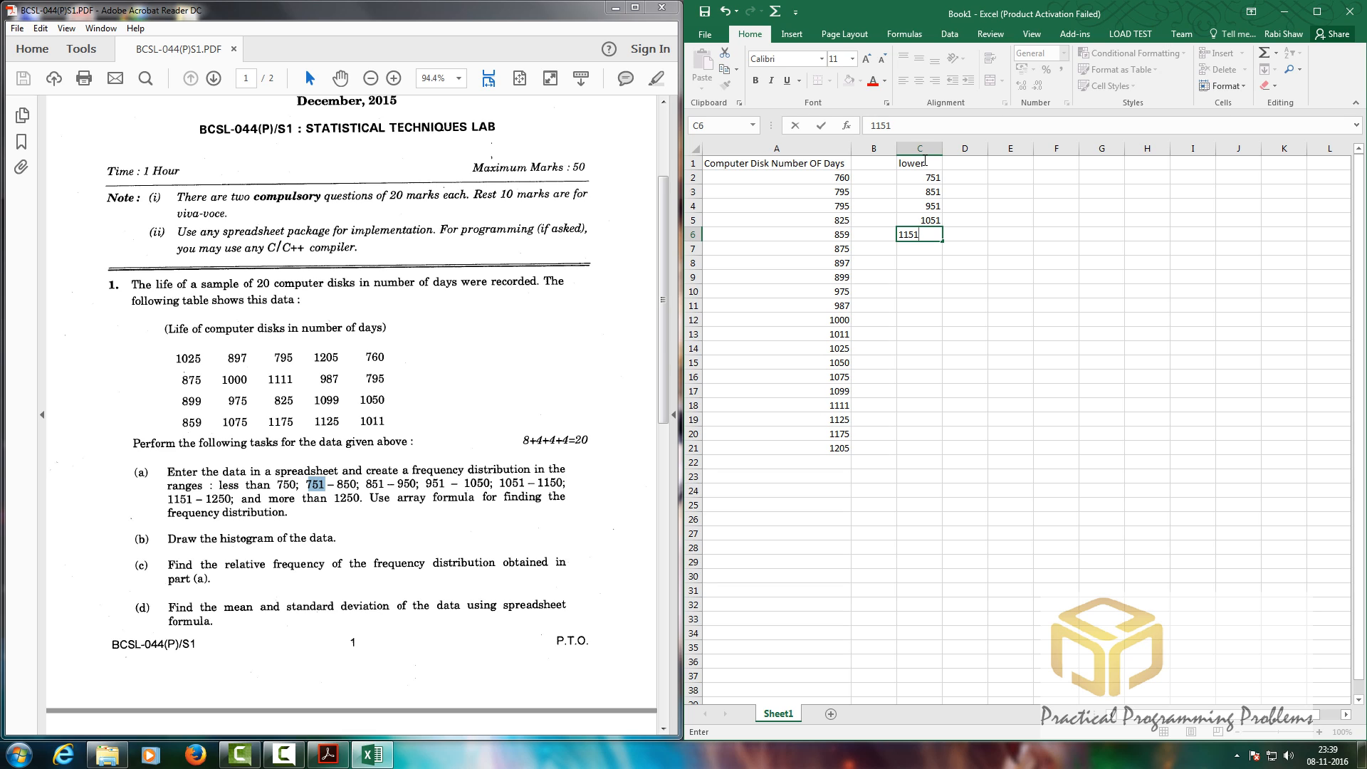
pyautogui.press('Return')
pyautogui.write('1250')
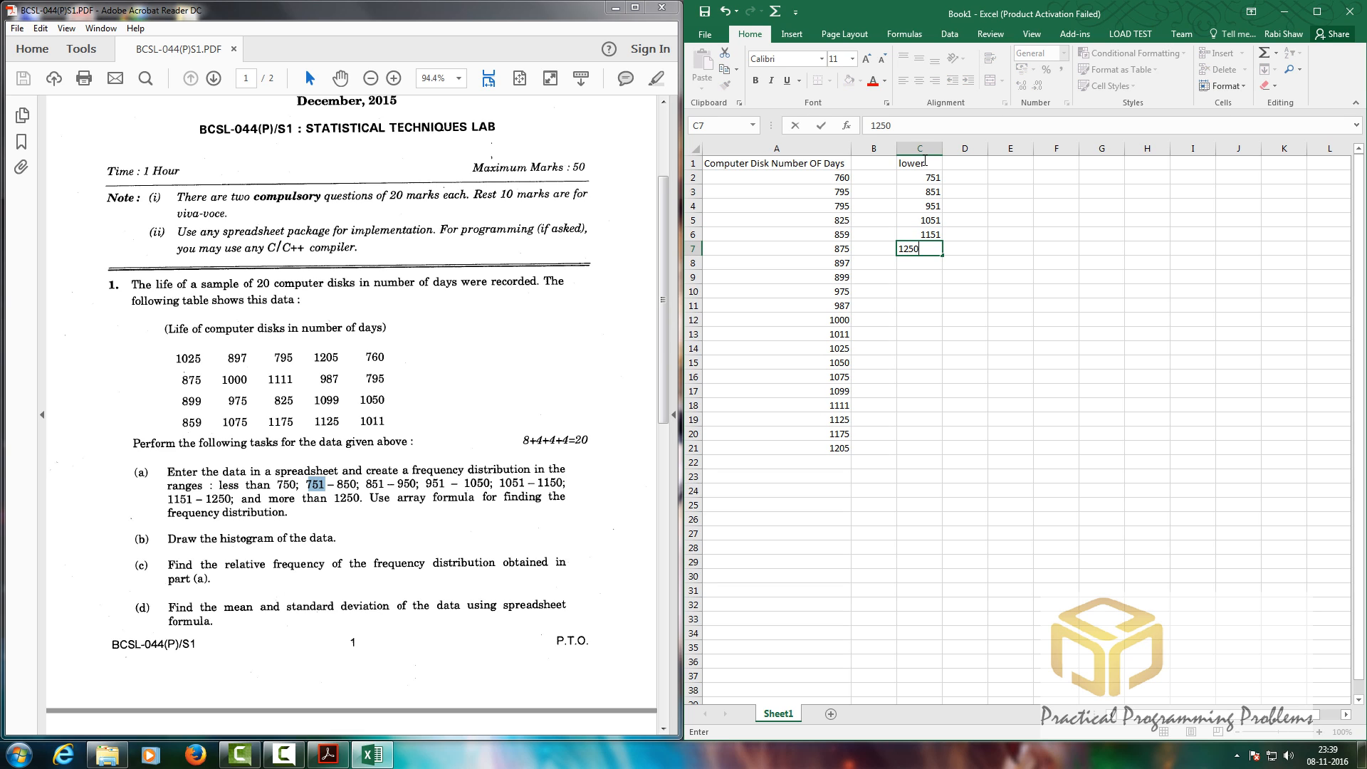
pyautogui.press('Return')
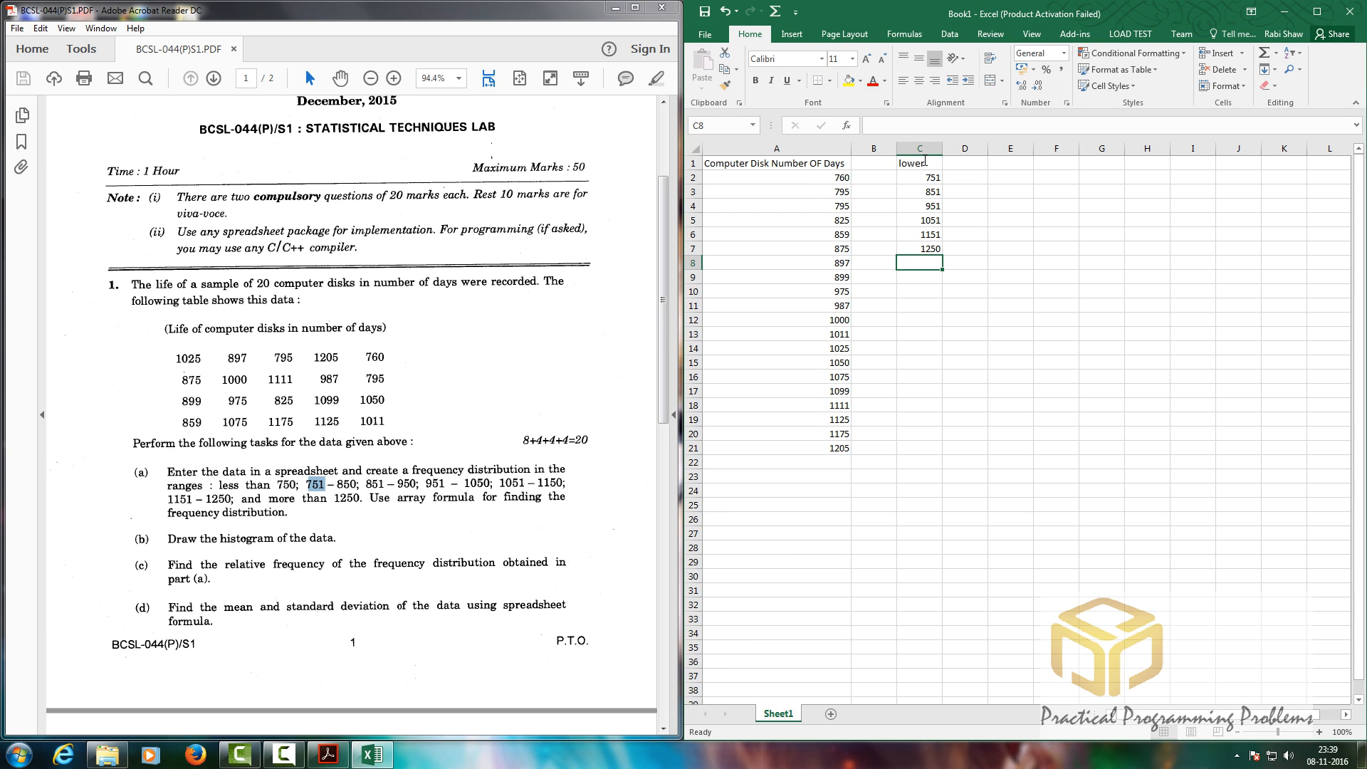
# Change the last lower limit in C7 to read "1250<".
pyautogui.press('Up')
pyautogui.press('F2')
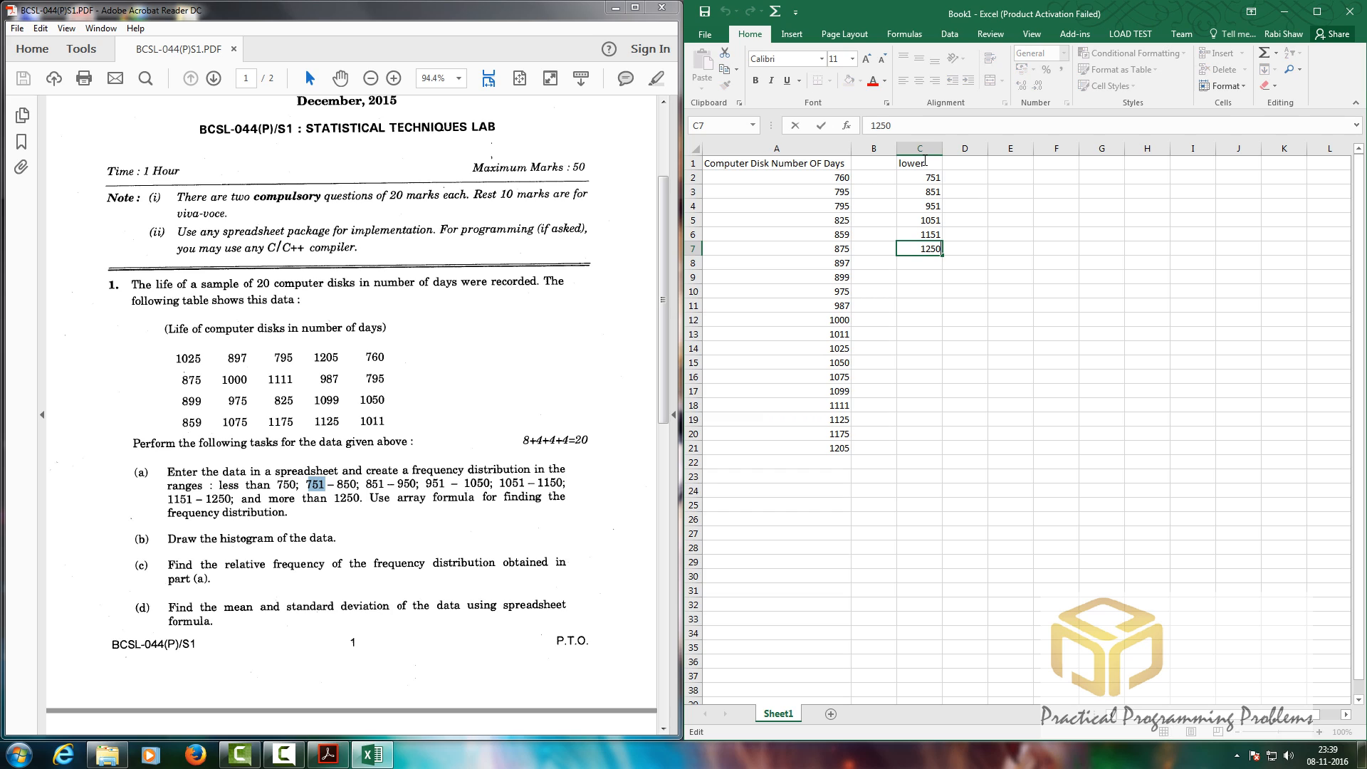
pyautogui.write('>')
pyautogui.press('BackSpace')
pyautogui.write('<')
pyautogui.press('Tab')
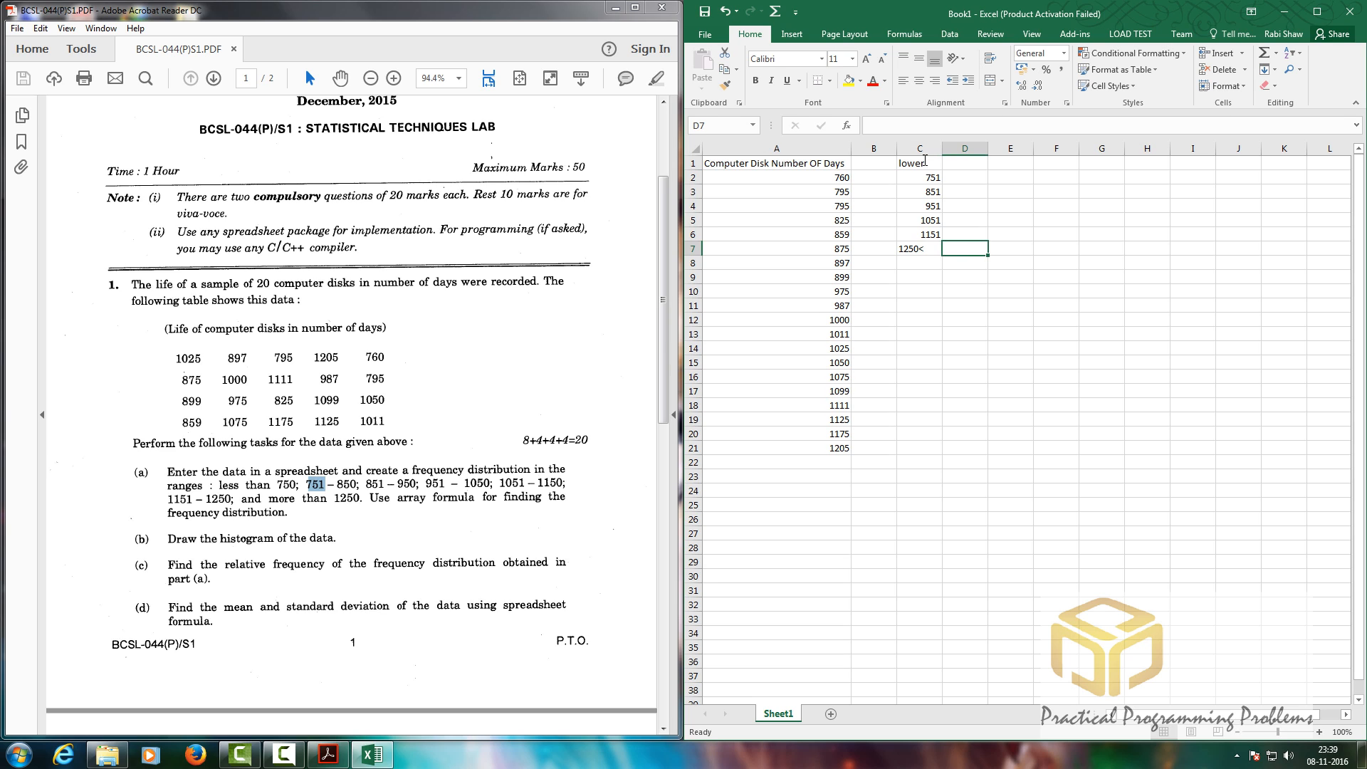
# Enter the heading "upper" in D1, beside the "lower" heading.
pyautogui.press('Up')
pyautogui.press('Up')
pyautogui.press('Up')
pyautogui.press('Up')
pyautogui.press('Up')
pyautogui.press('Up')
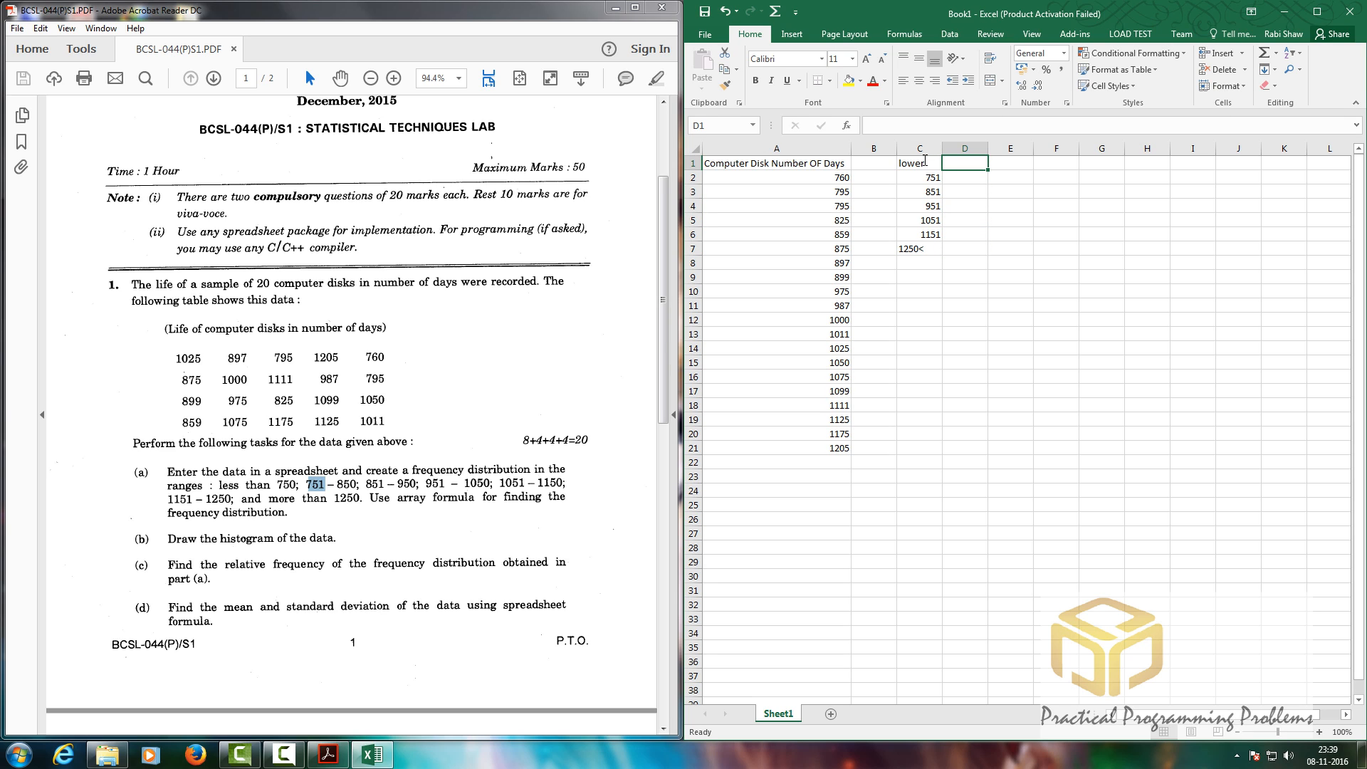
pyautogui.write('upper')
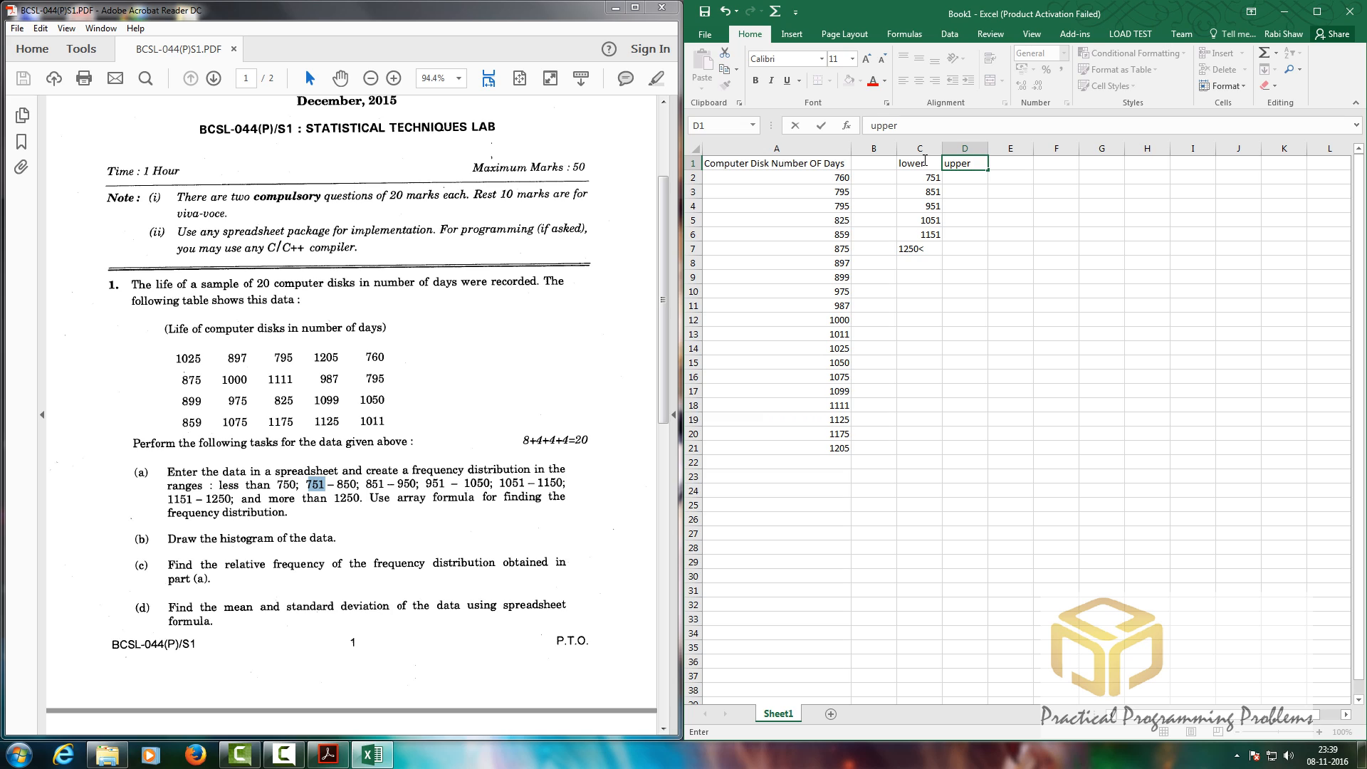
pyautogui.press('Return')
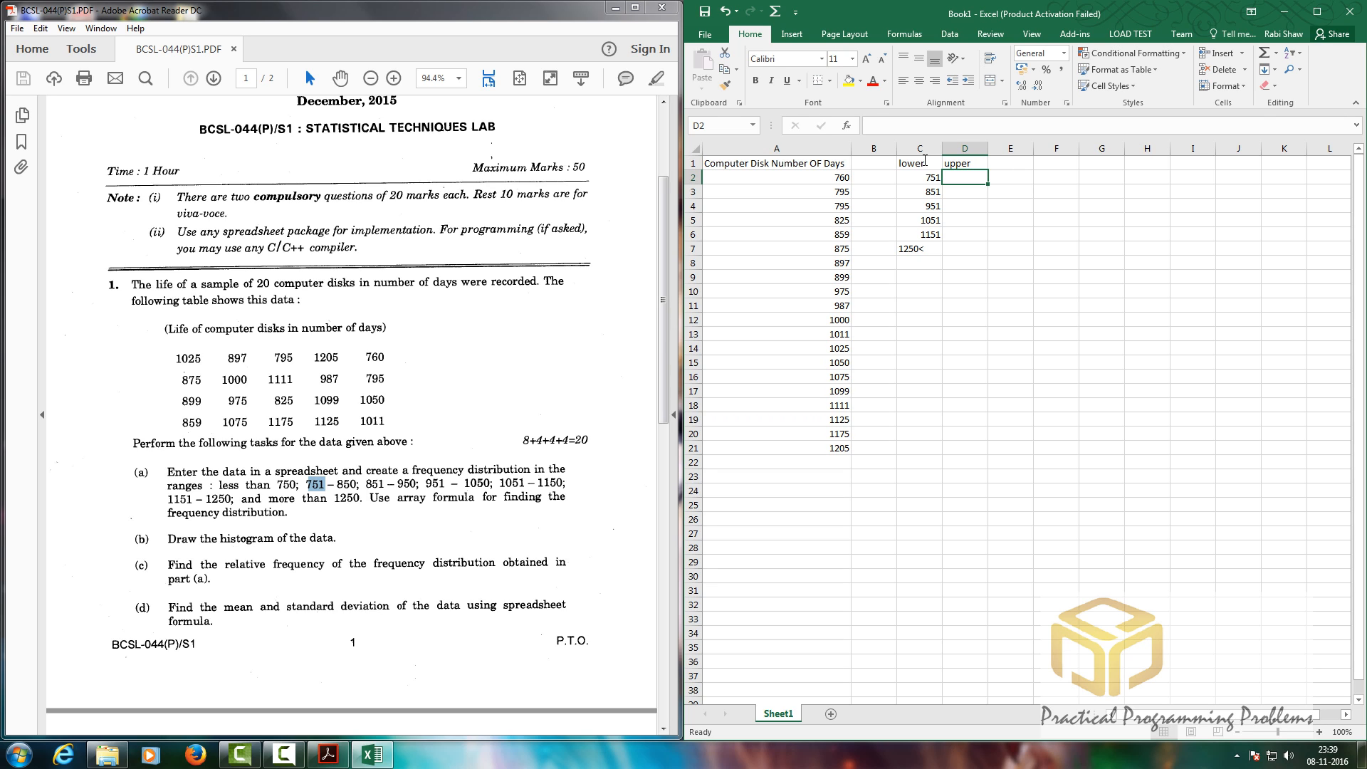
# Move the lower limits in C2:C7 down one row to C3:C8, leaving C2 empty.
pyautogui.write('7')
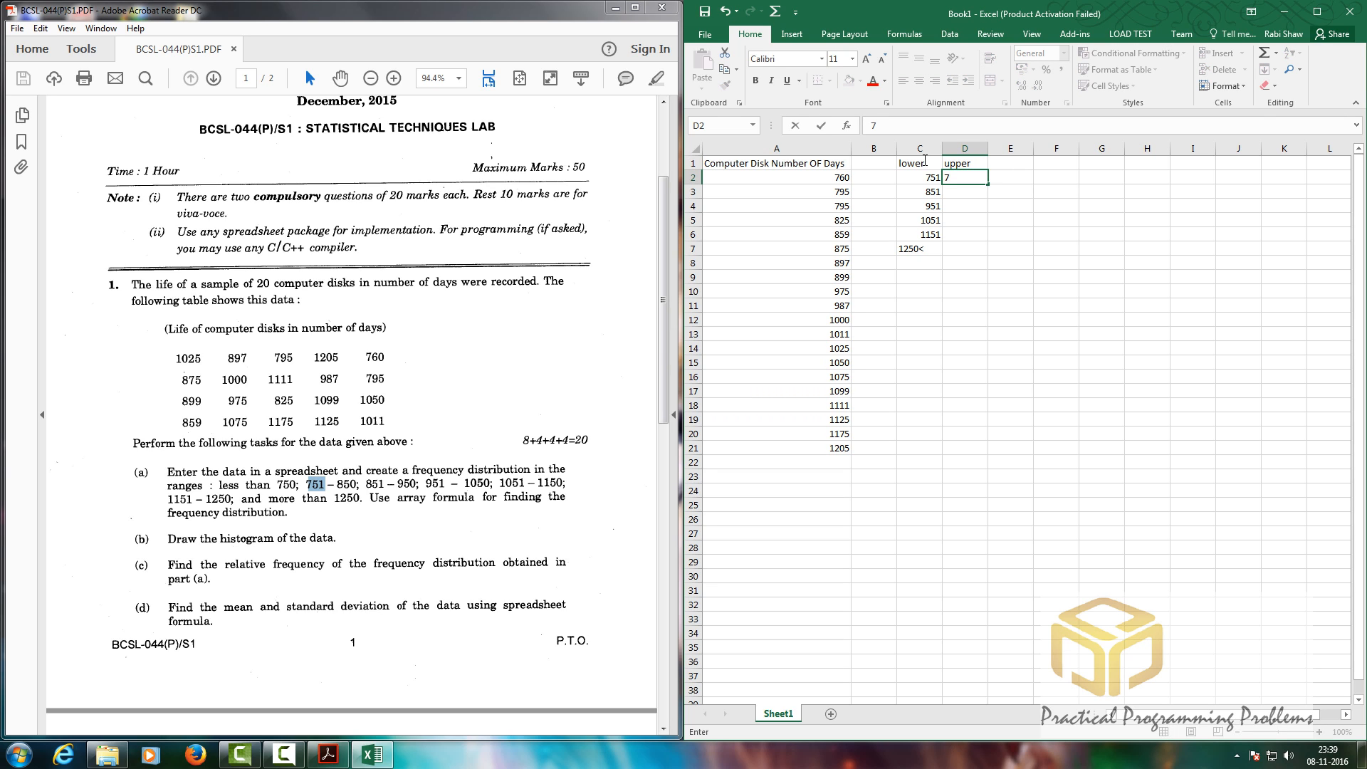
pyautogui.press('Escape')
pyautogui.press('Left')
pyautogui.hotkey('shift', 'Down')
pyautogui.hotkey('shift', 'Down')
pyautogui.hotkey('shift', 'Down')
pyautogui.hotkey('shift', 'Down')
pyautogui.hotkey('shift', 'Down')
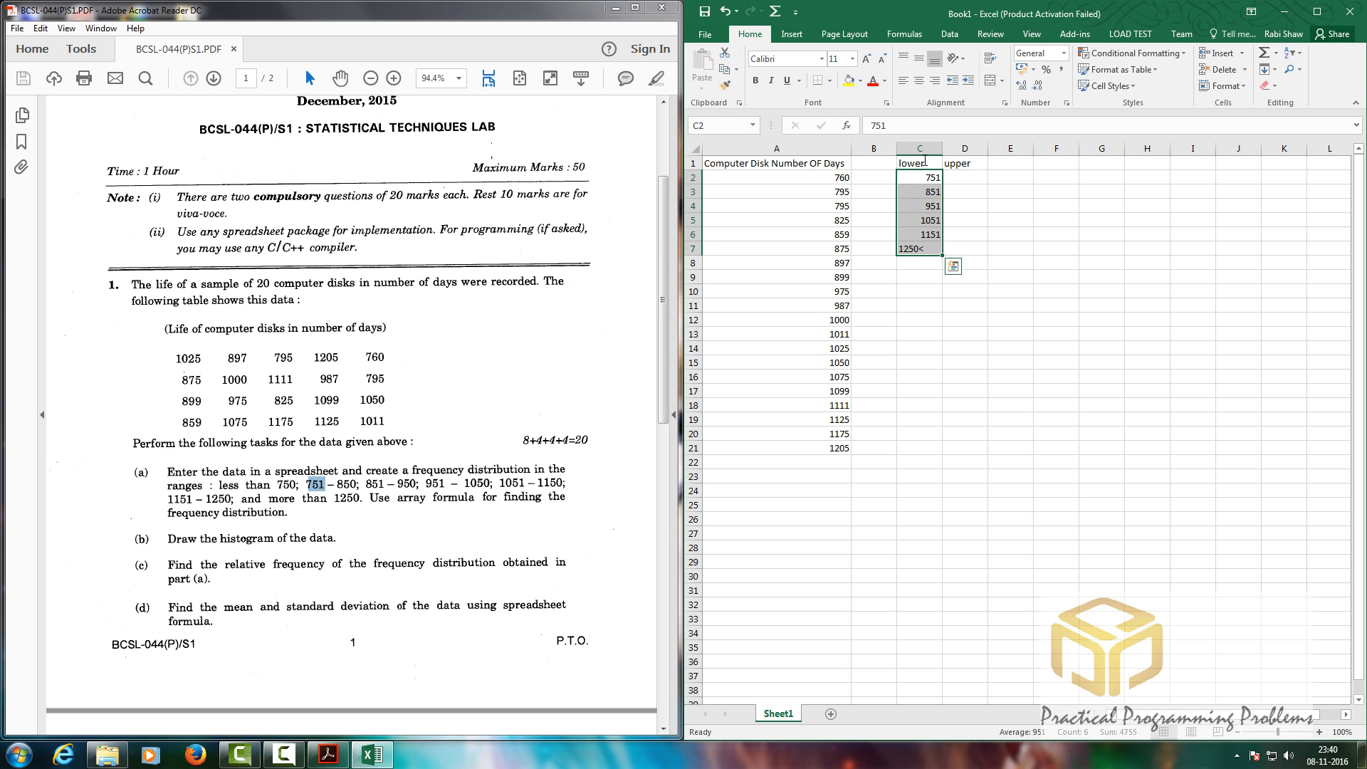
pyautogui.hotkey('ctrl', 'c')
pyautogui.press('Down')
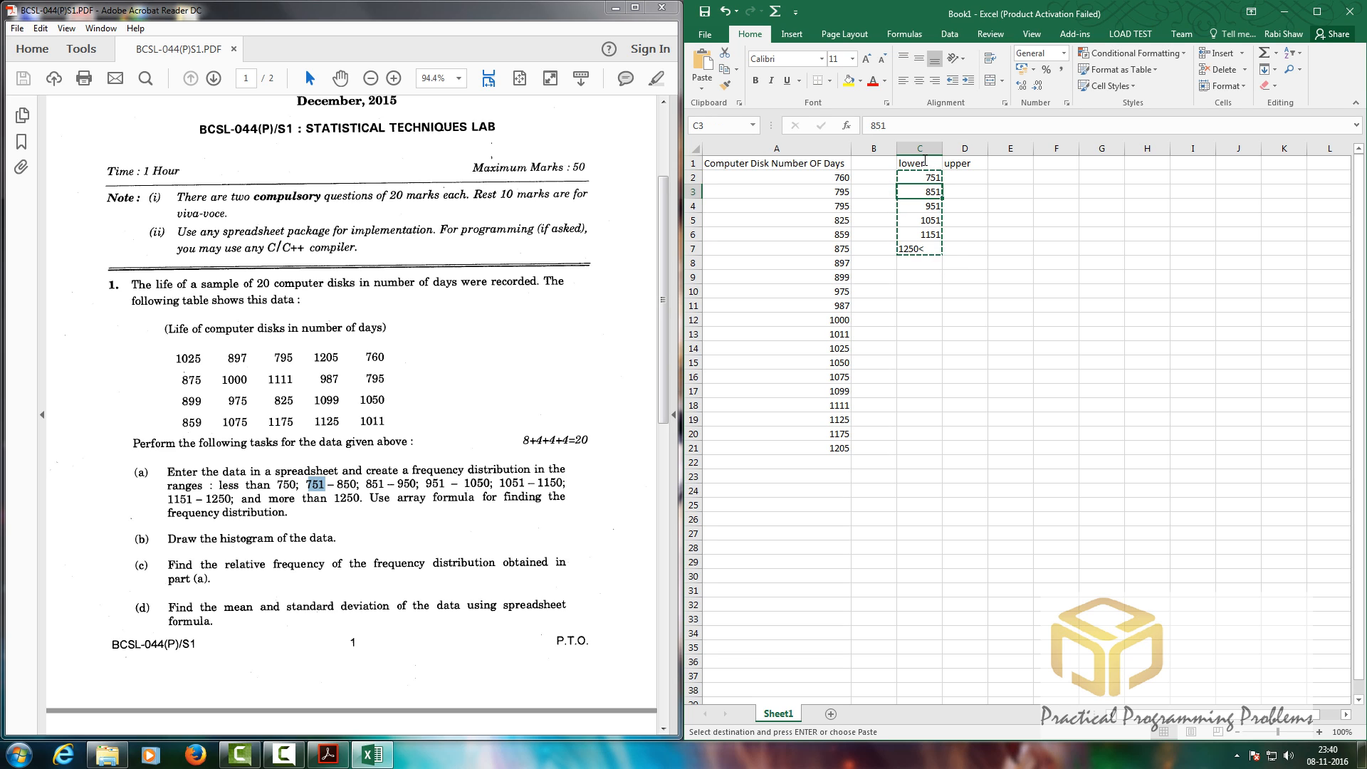
pyautogui.hotkey('ctrl', 'v')
# Enter the upper class limits 750, 850, 950, 1050, 1150 and 1250 in D2 to D7.
pyautogui.press('Up')
pyautogui.press('Right')
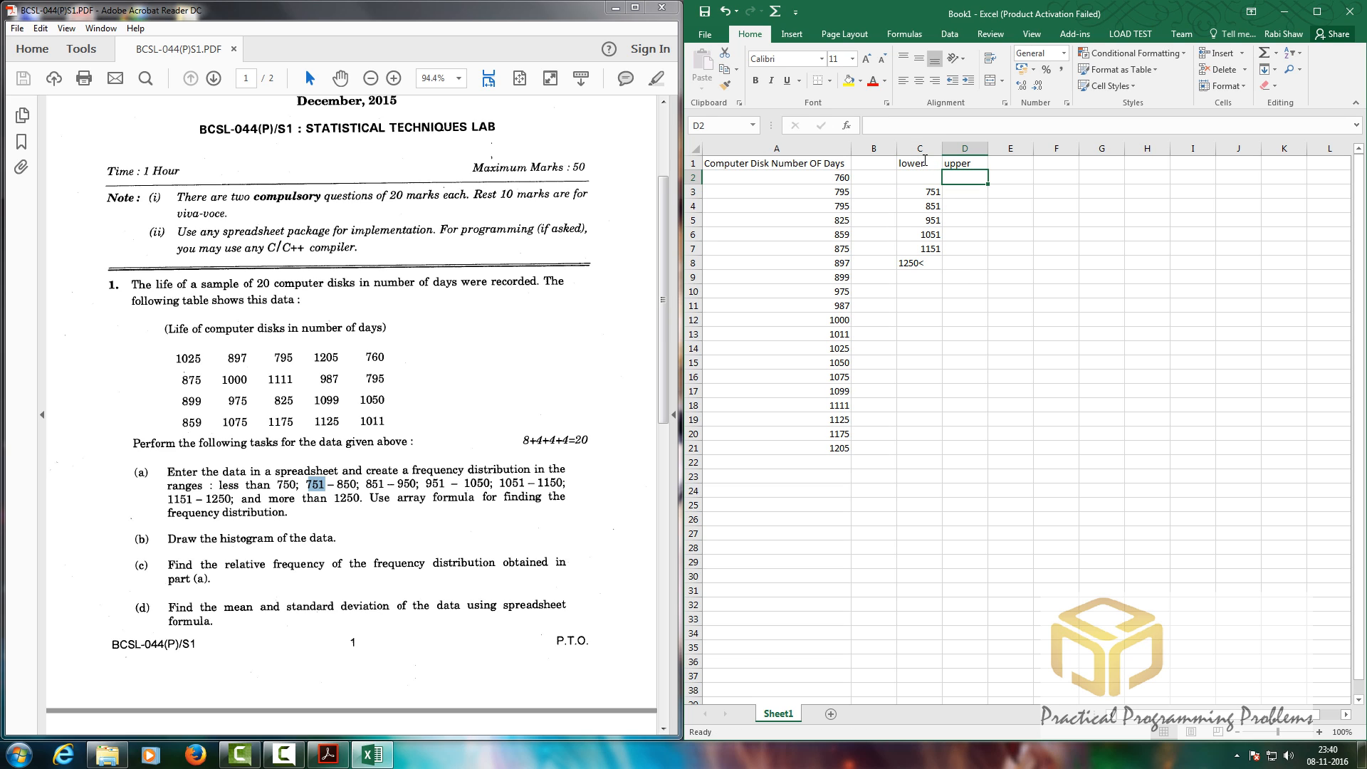
pyautogui.write('750')
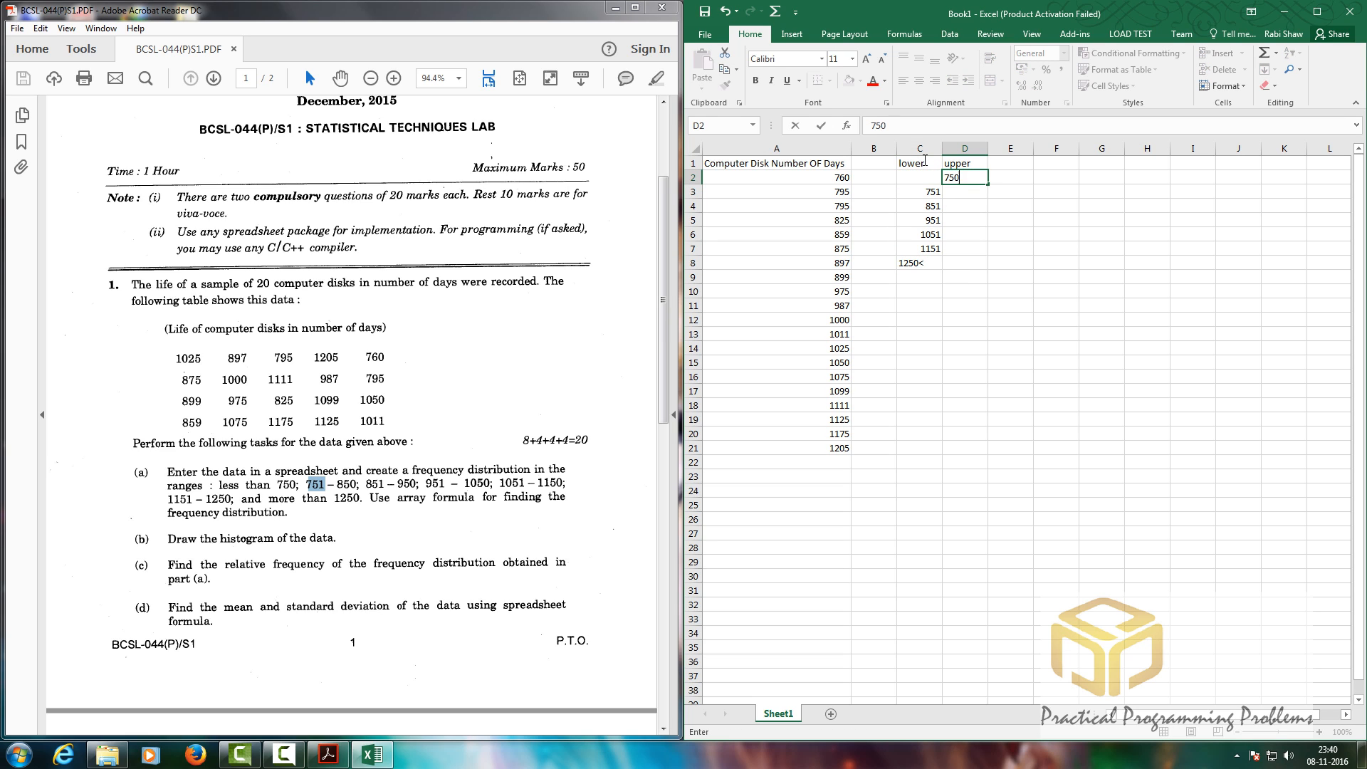
pyautogui.press('Return')
pyautogui.write('850')
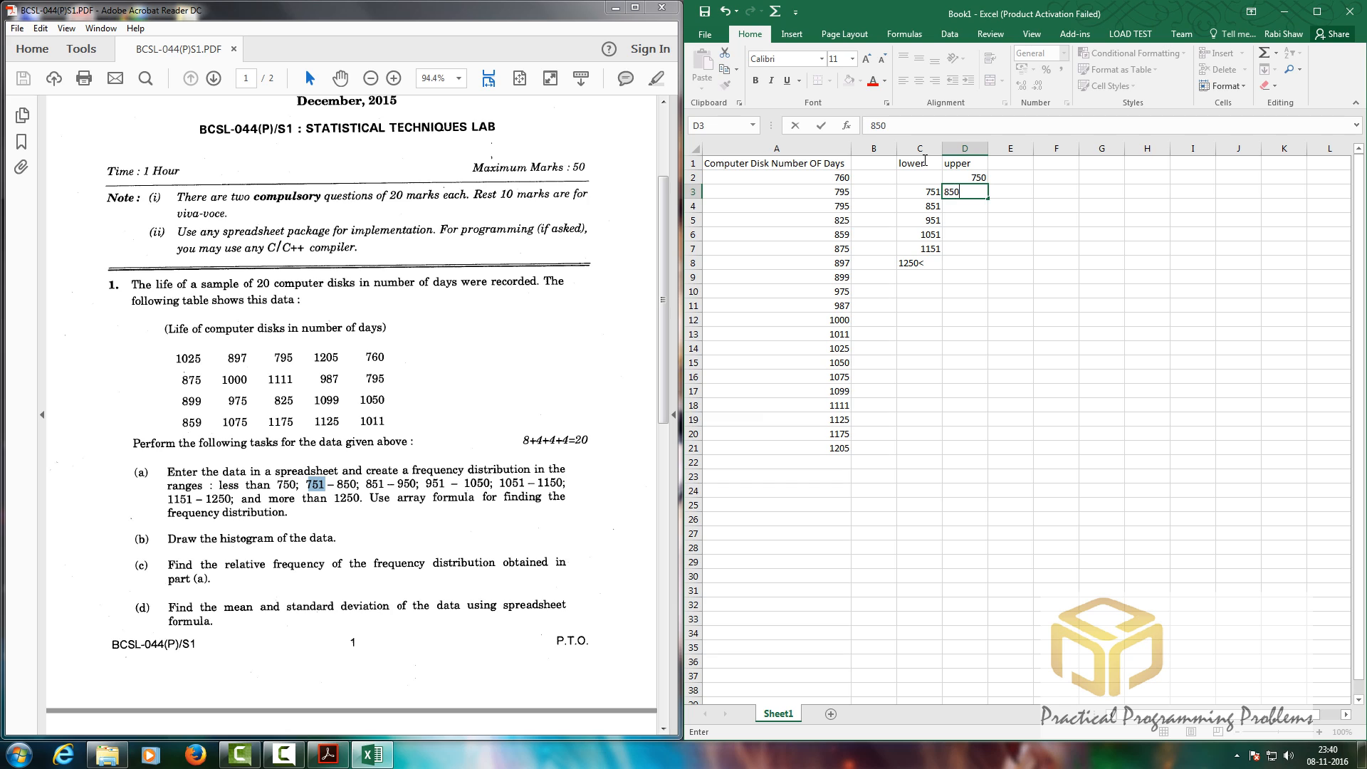
pyautogui.press('Return')
pyautogui.write('950')
pyautogui.press('Return')
pyautogui.write('1050')
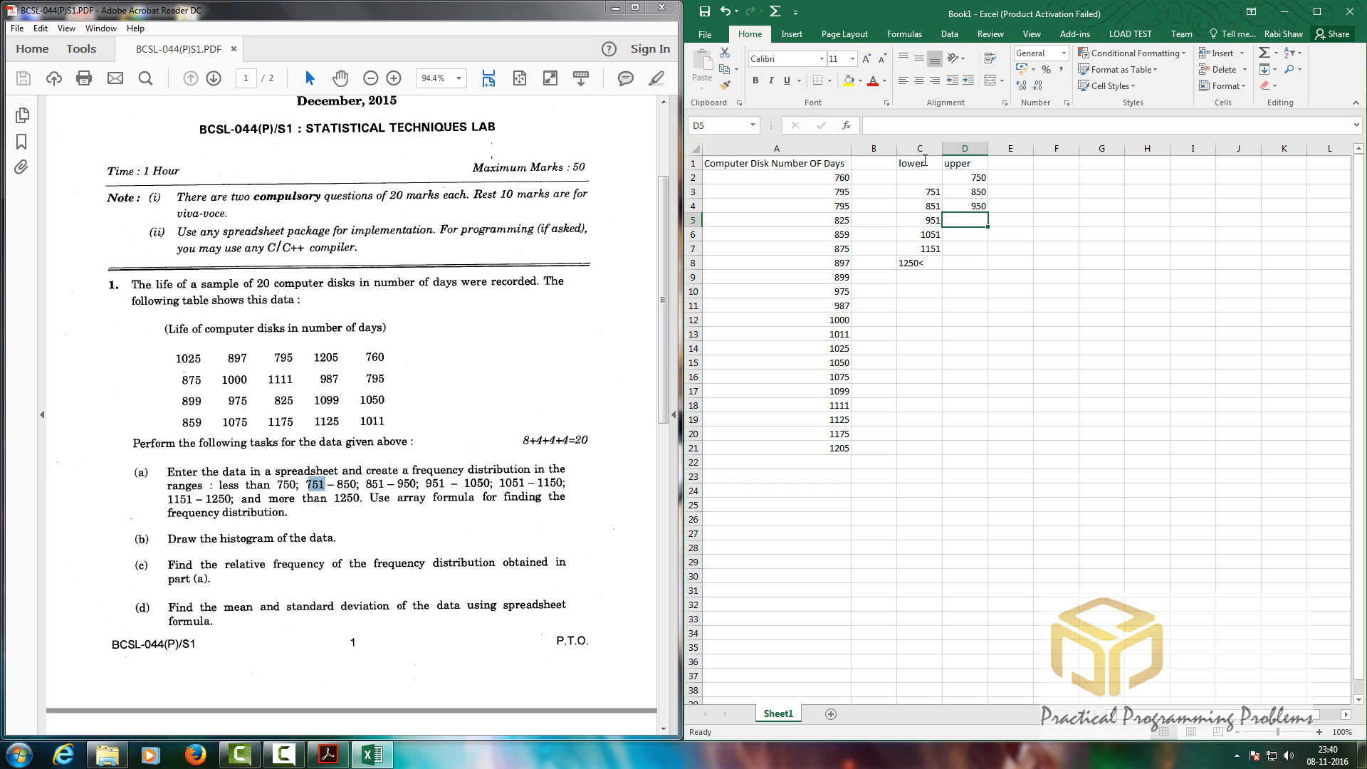
pyautogui.press('Return')
pyautogui.write('1150')
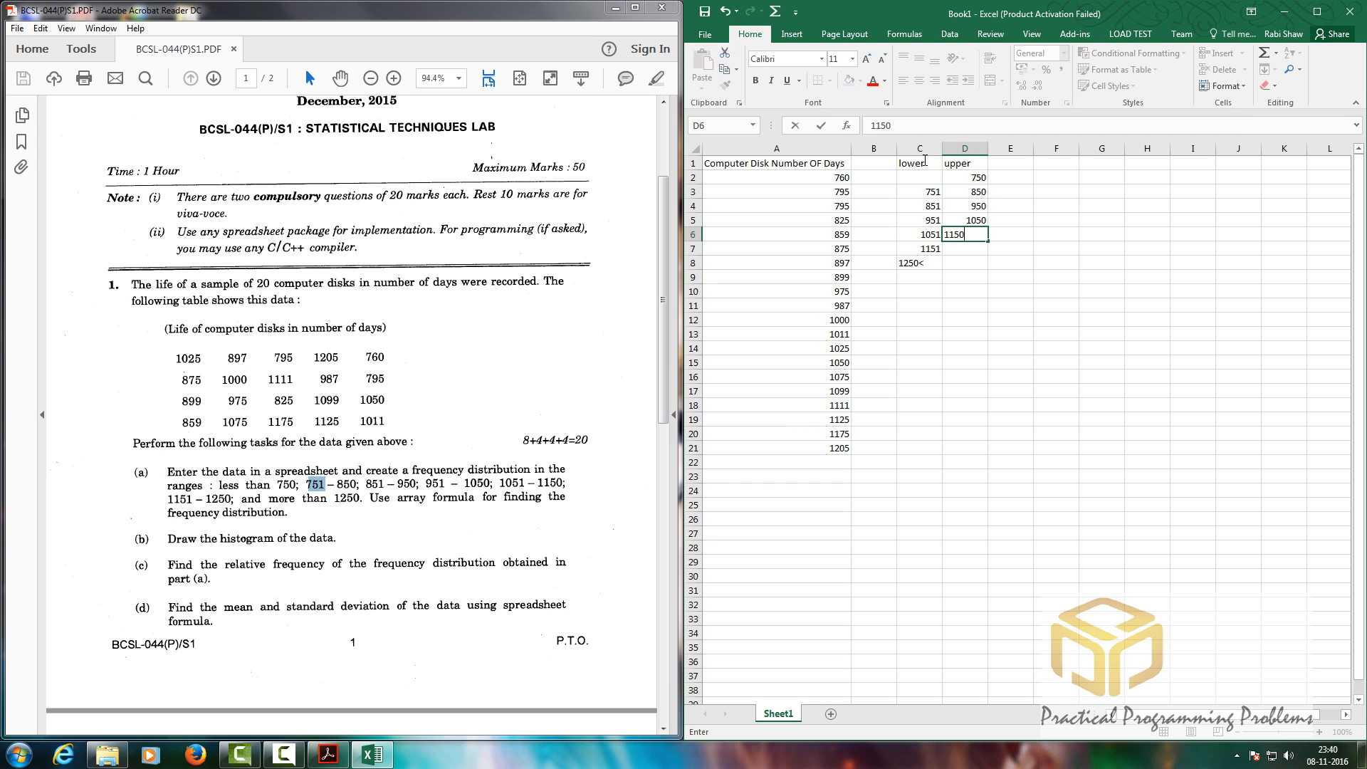
pyautogui.press('Return')
pyautogui.write('1250')
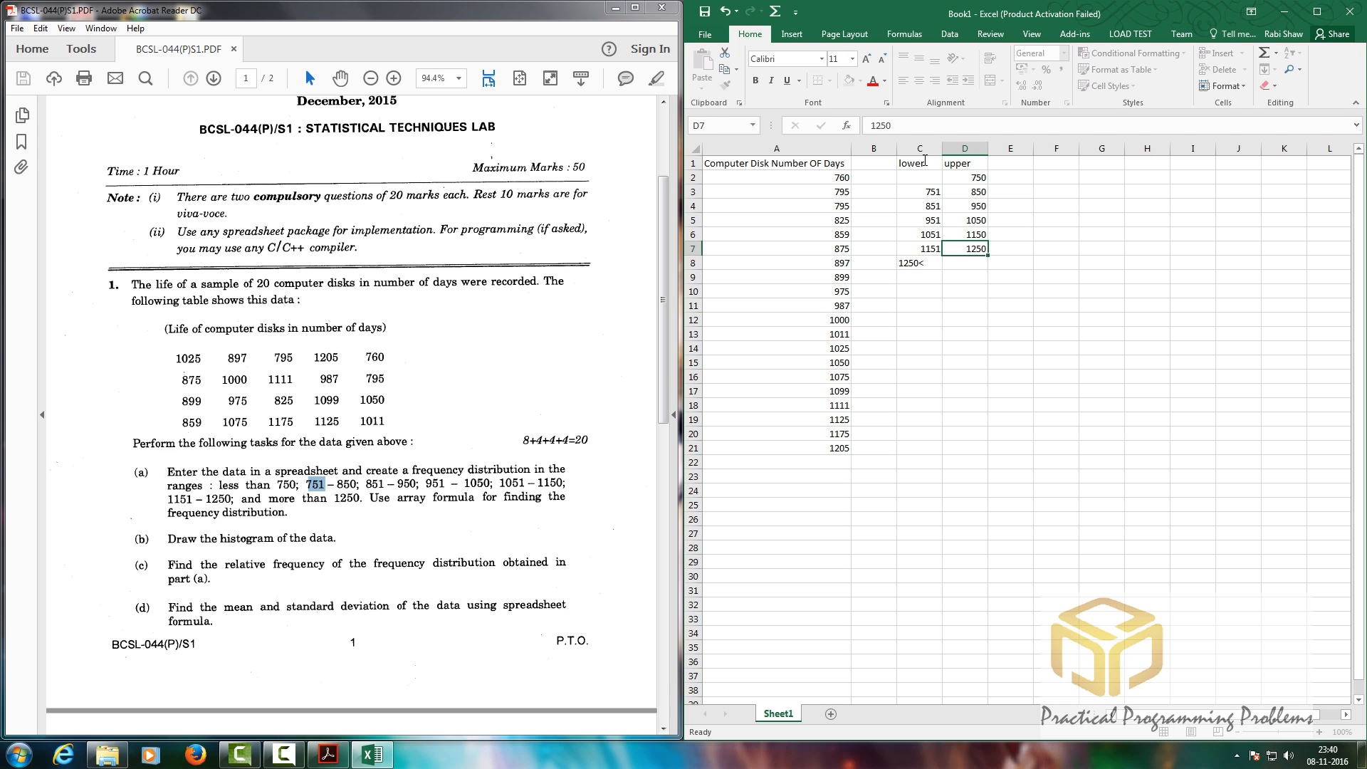
pyautogui.press('Return')
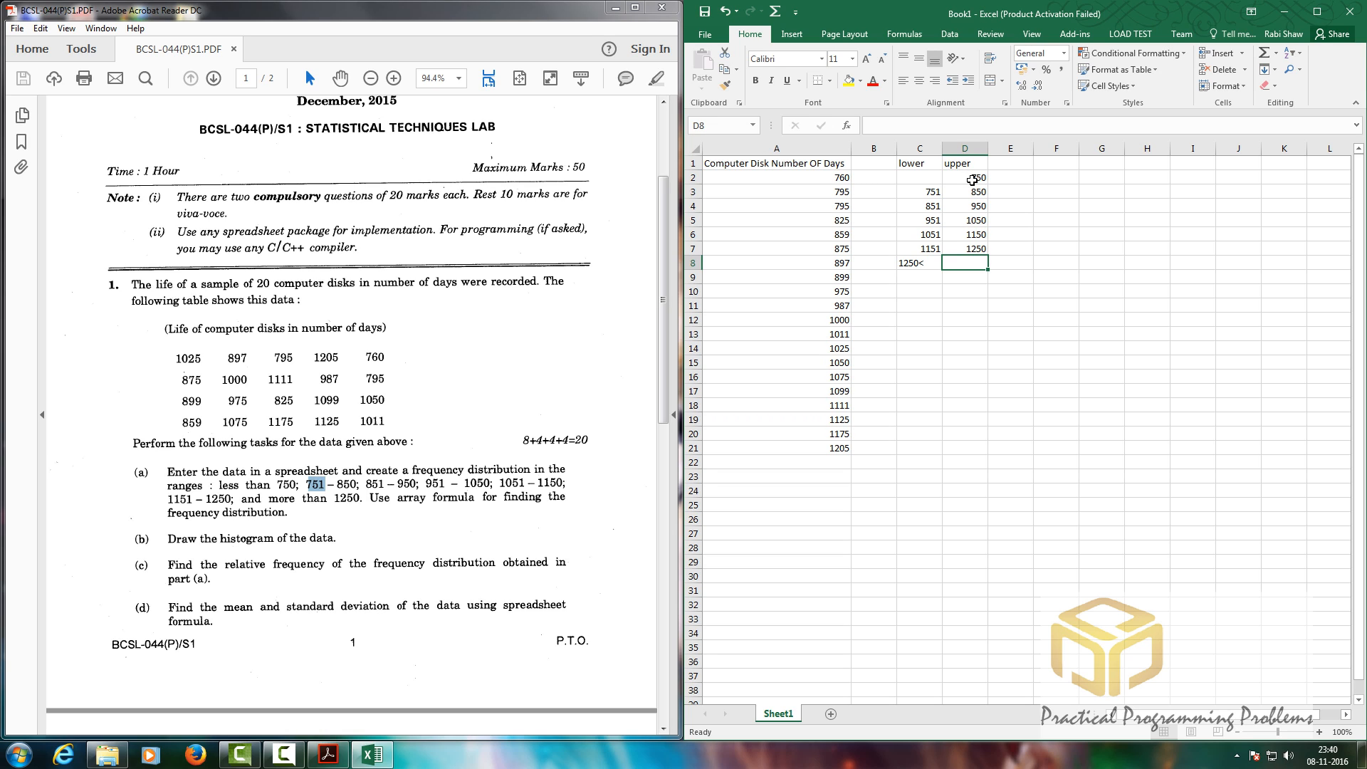
pyautogui.moveTo(967, 176); pyautogui.dragTo(981, 266)
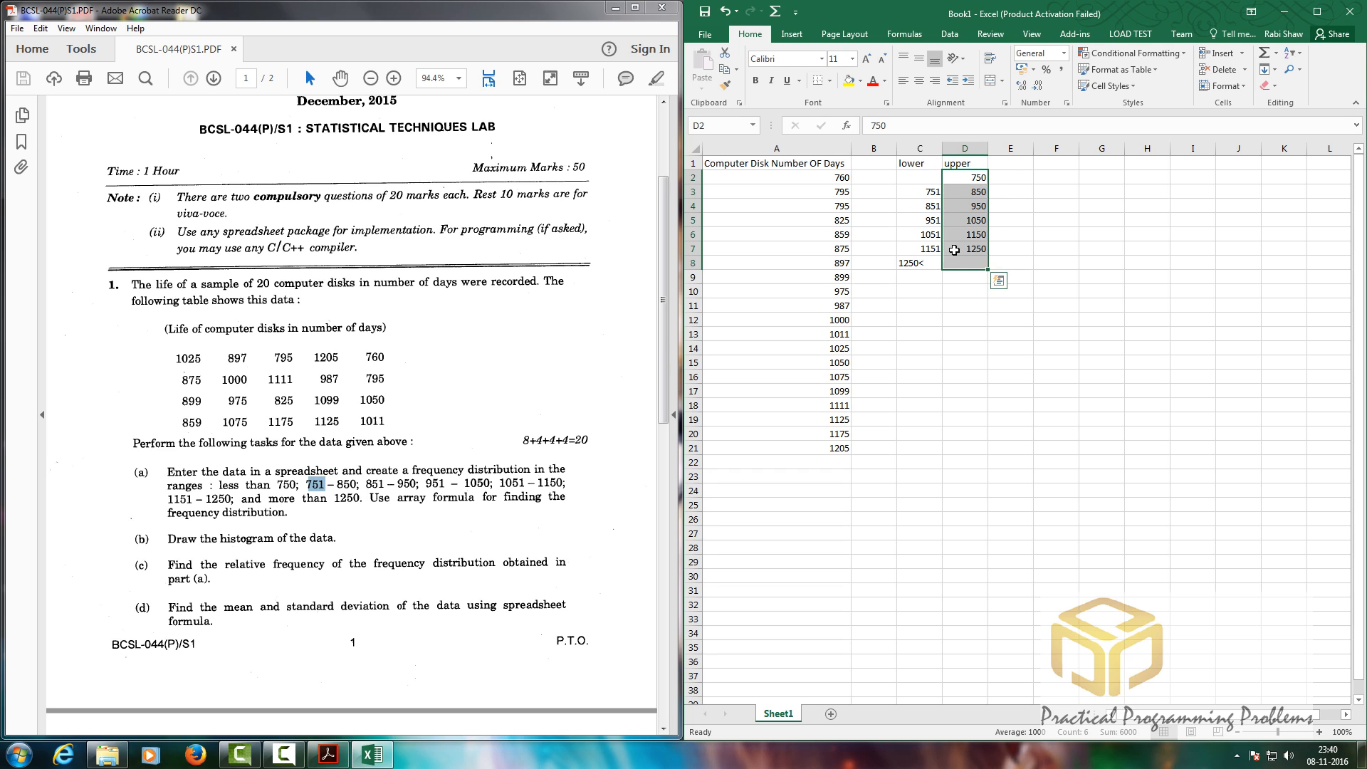
# Enter the heading "Frequency Distribution" in E1 and fit column E's width to it.
pyautogui.click(1029, 164)
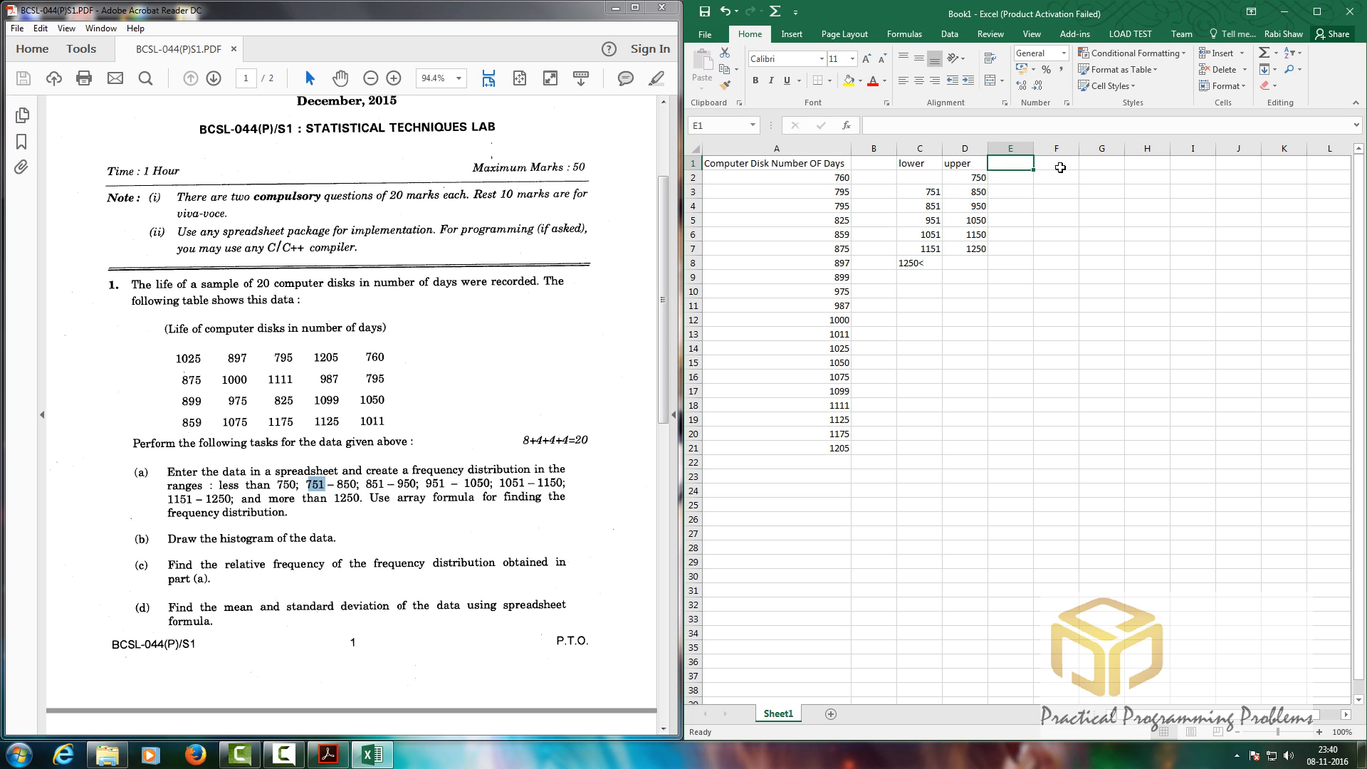
pyautogui.write('Fre')
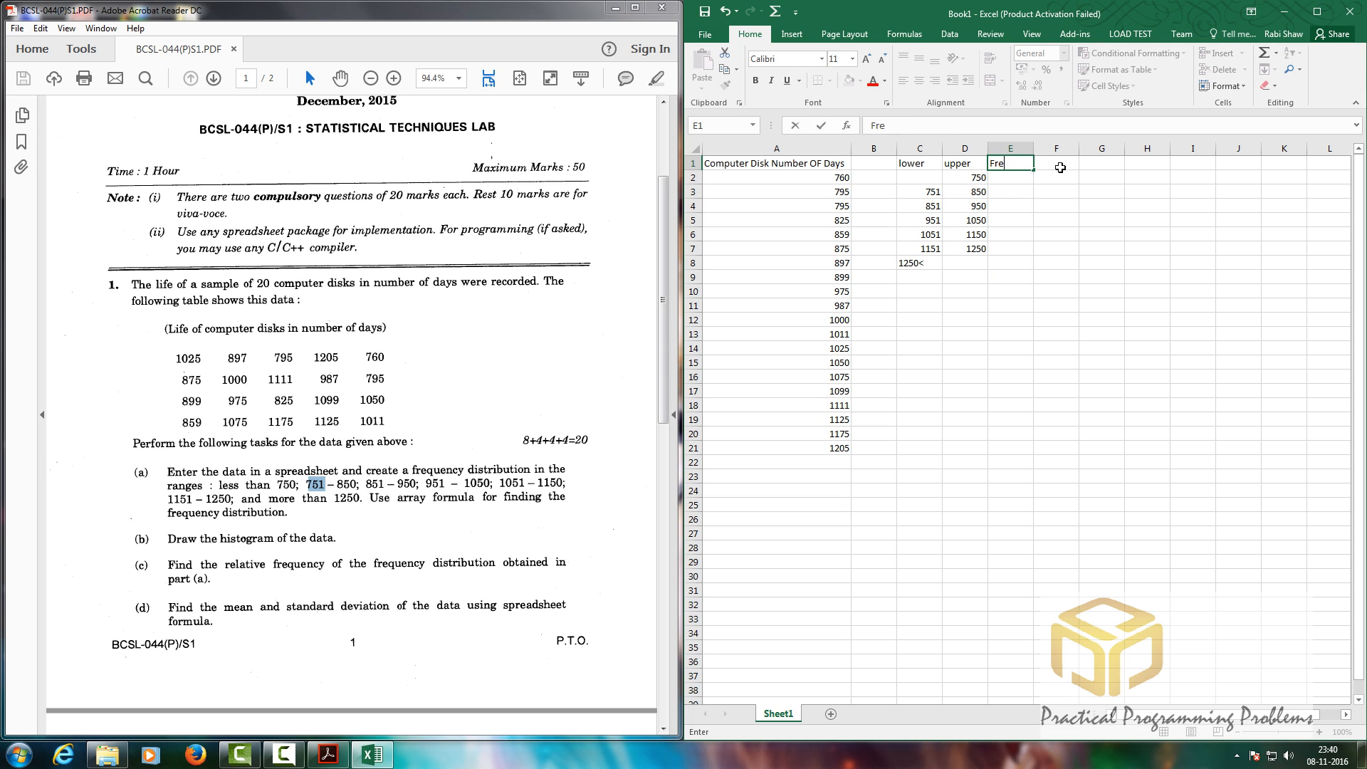
pyautogui.write('quency Distribution')
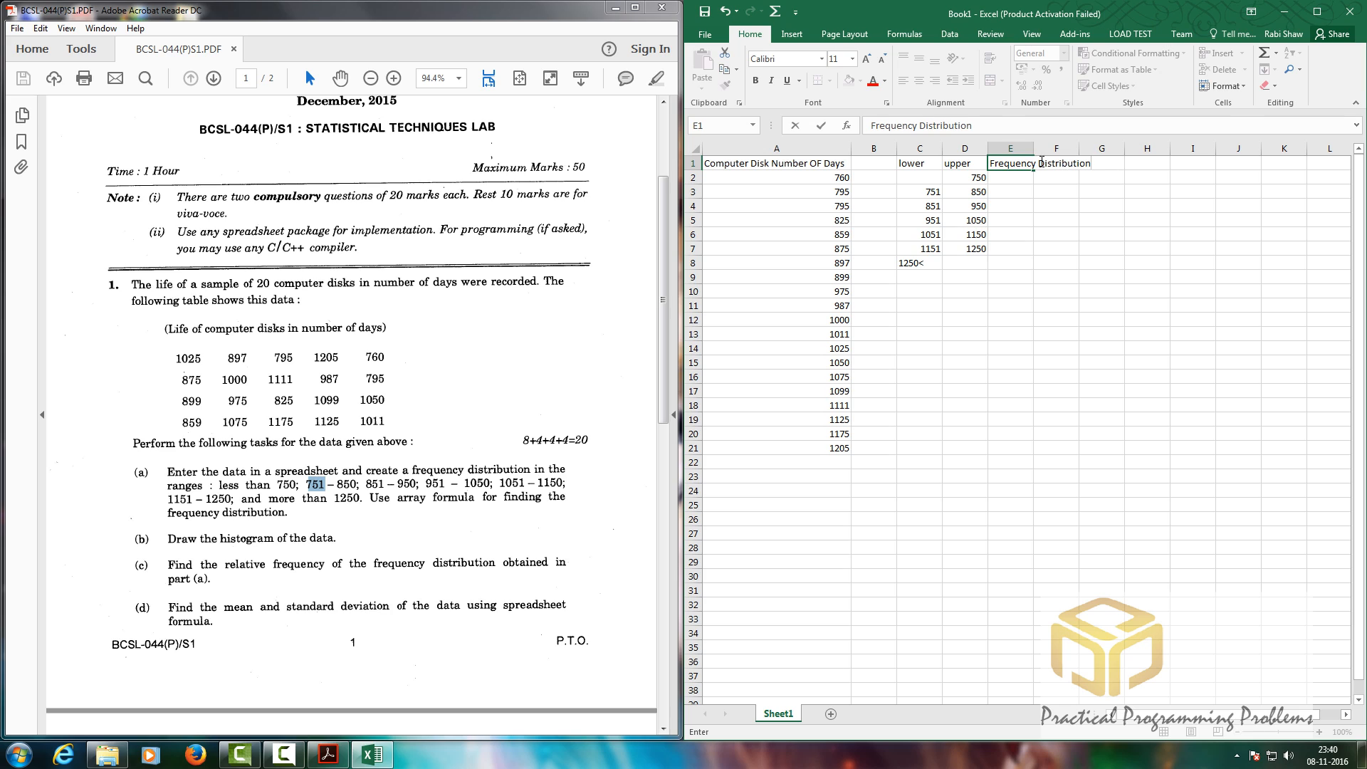
pyautogui.click(1041, 164)
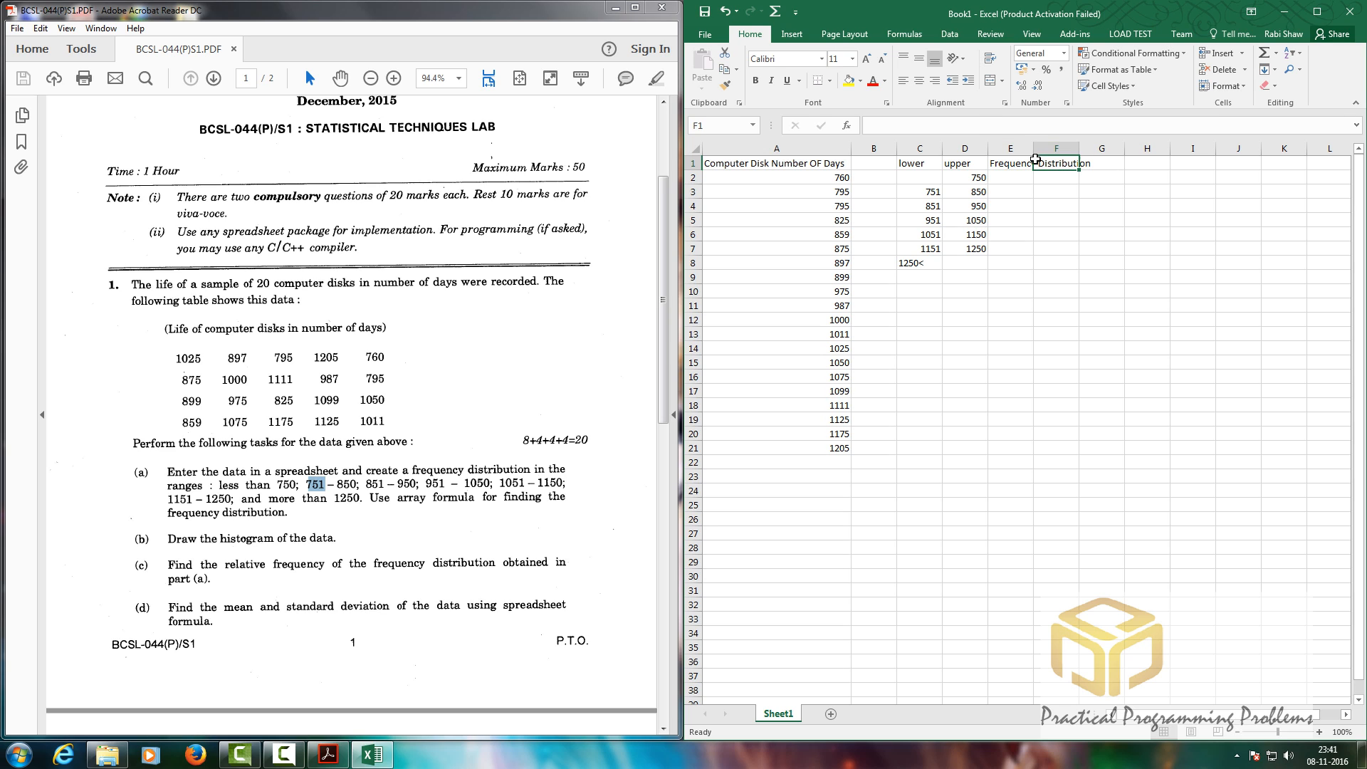
pyautogui.doubleClick(1033, 149)
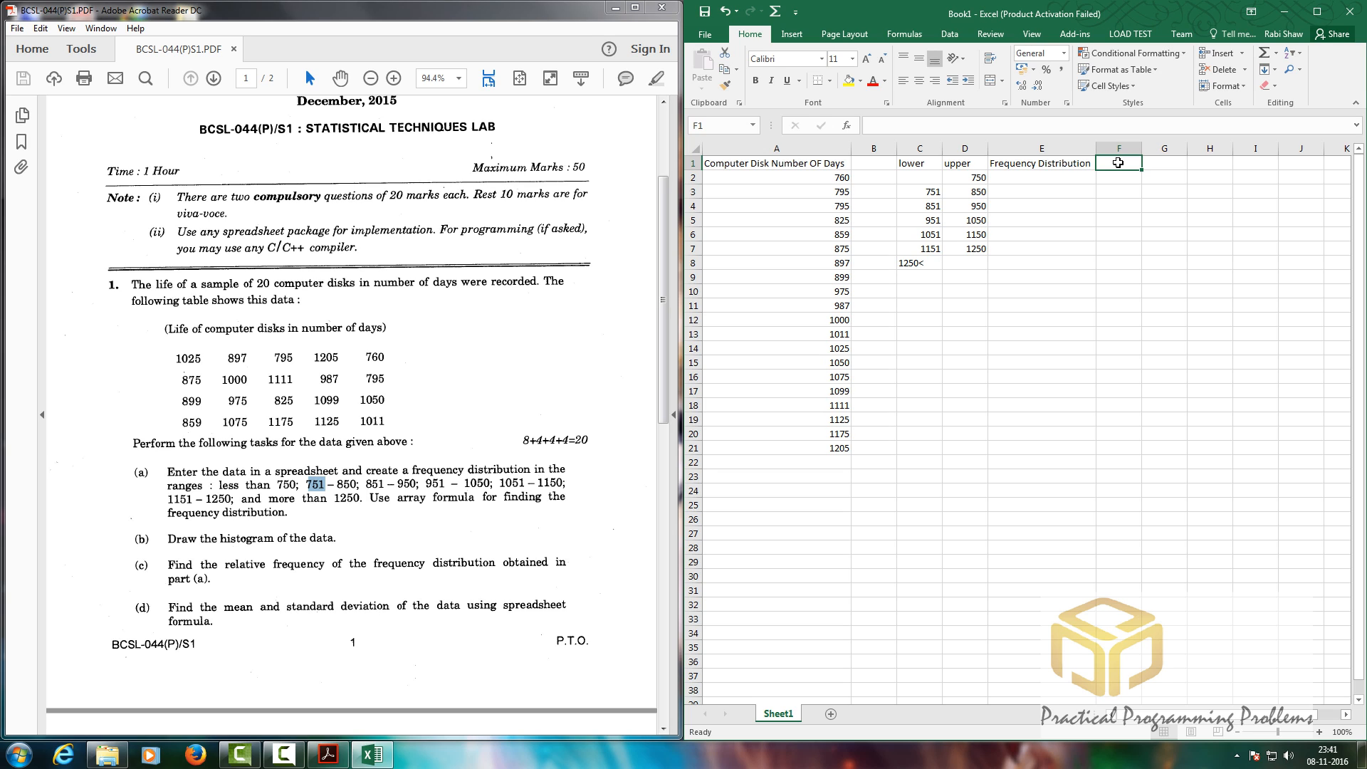
# Enter the heading "Relative Frequency" in F1 and fit column F's width to it.
pyautogui.write('elati')
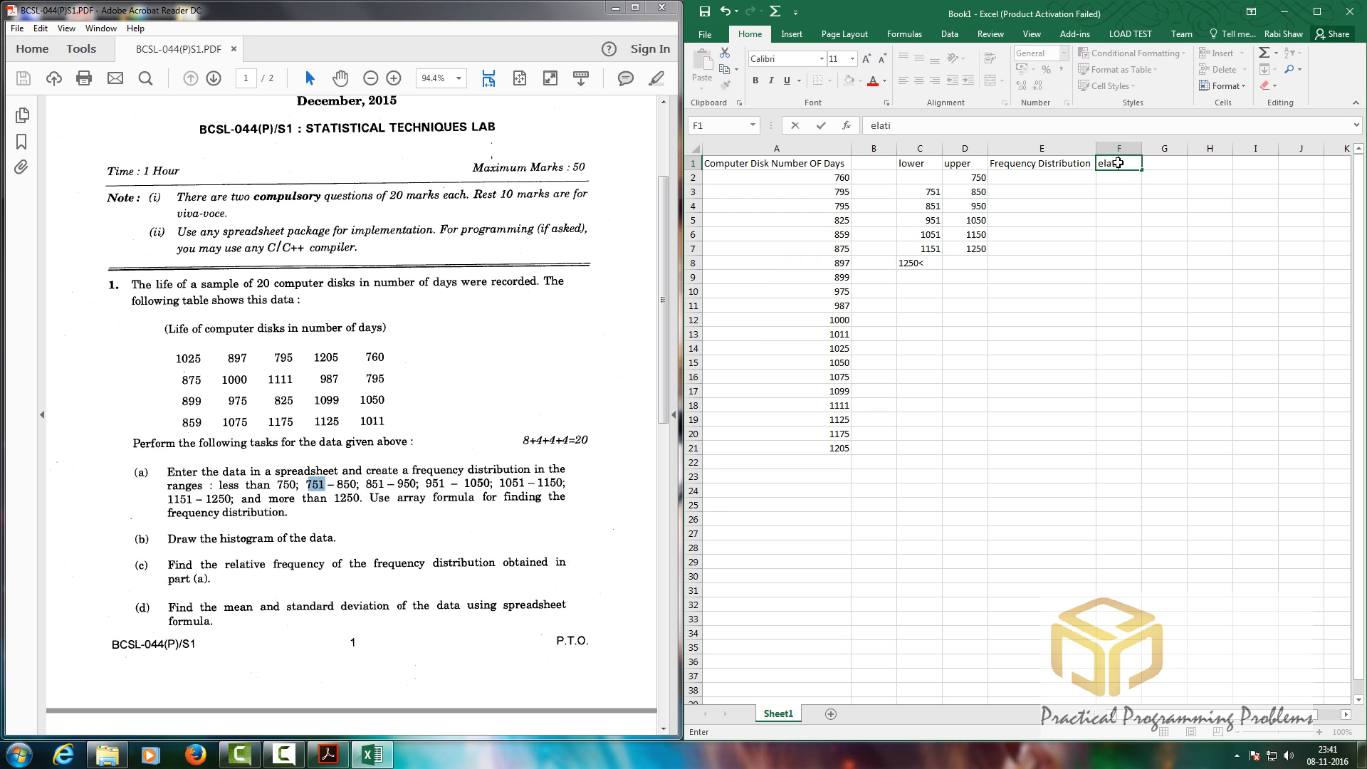
pyautogui.write('ve')
pyautogui.press('BackSpace')
pyautogui.press('BackSpace')
pyautogui.press('BackSpace')
pyautogui.press('BackSpace')
pyautogui.press('BackSpace')
pyautogui.press('BackSpace')
pyautogui.press('BackSpace')
pyautogui.write('Relative Frequency')
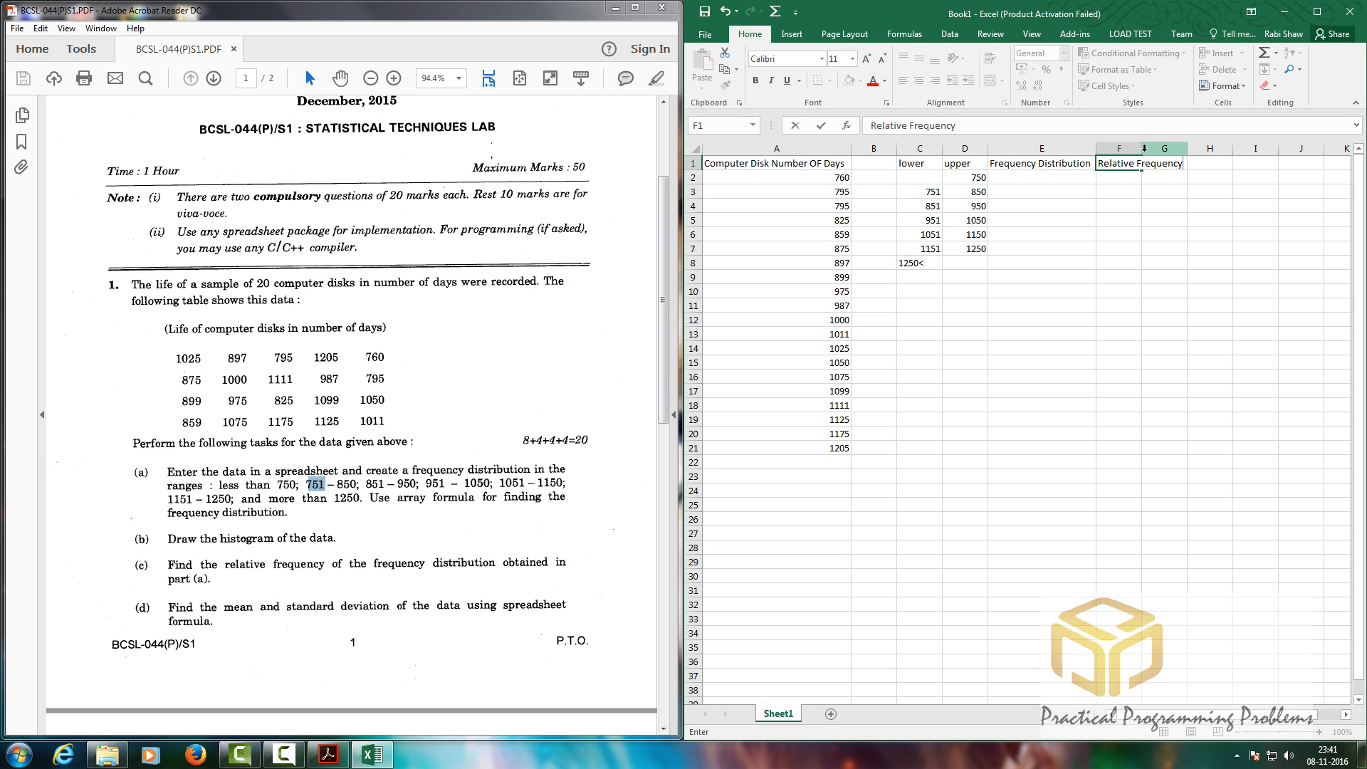
pyautogui.click(1144, 151)
pyautogui.doubleClick(1144, 151)
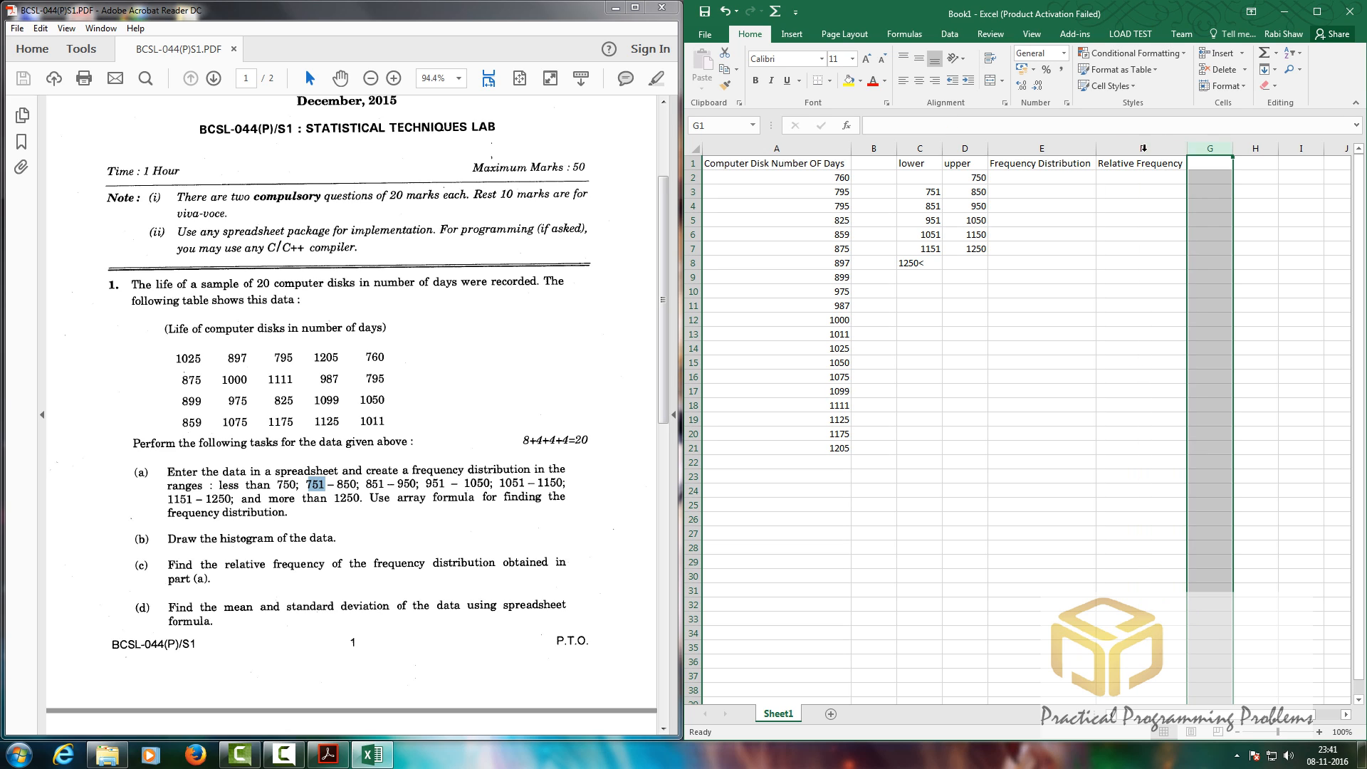
# Enter the headings "Mean" in G1 and "Standard Deviation" in H1, fitting column H's width to its heading.
pyautogui.click(1213, 162)
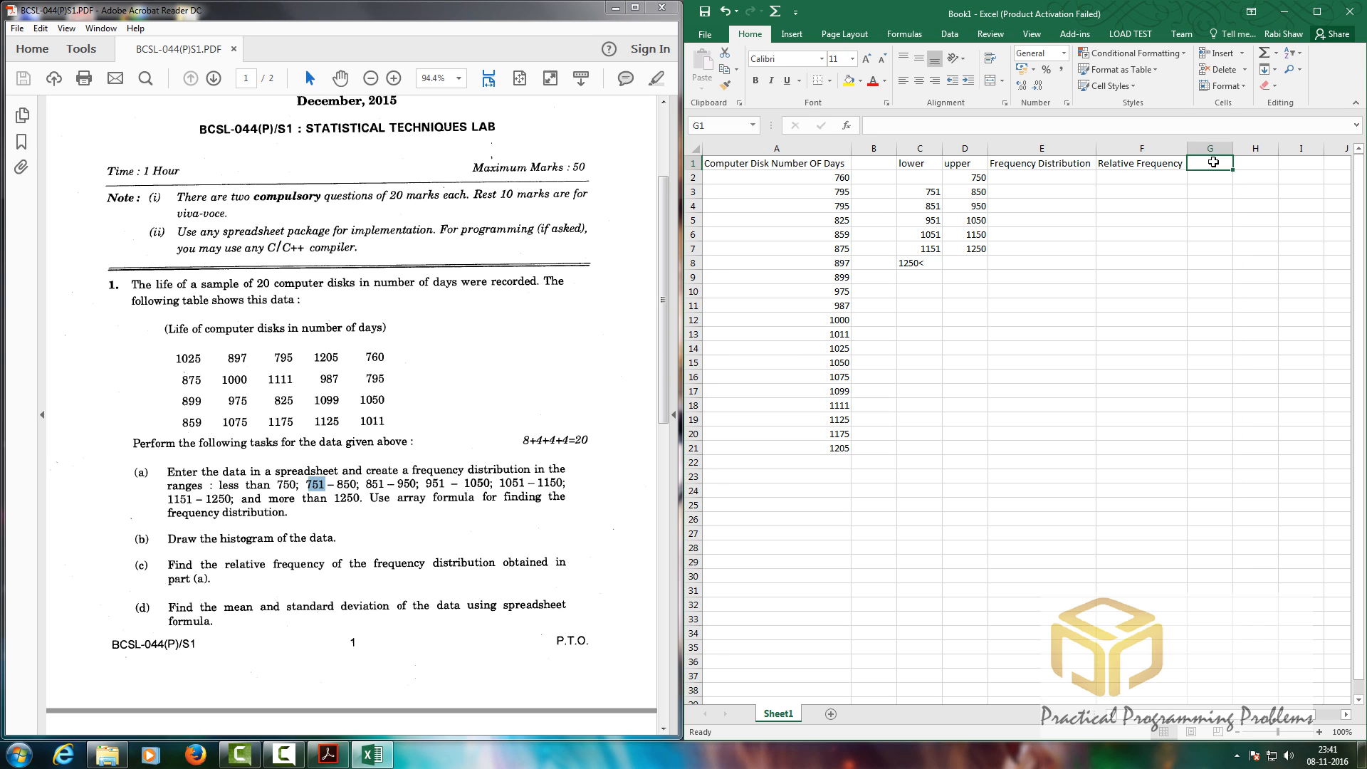
pyautogui.write('Mean')
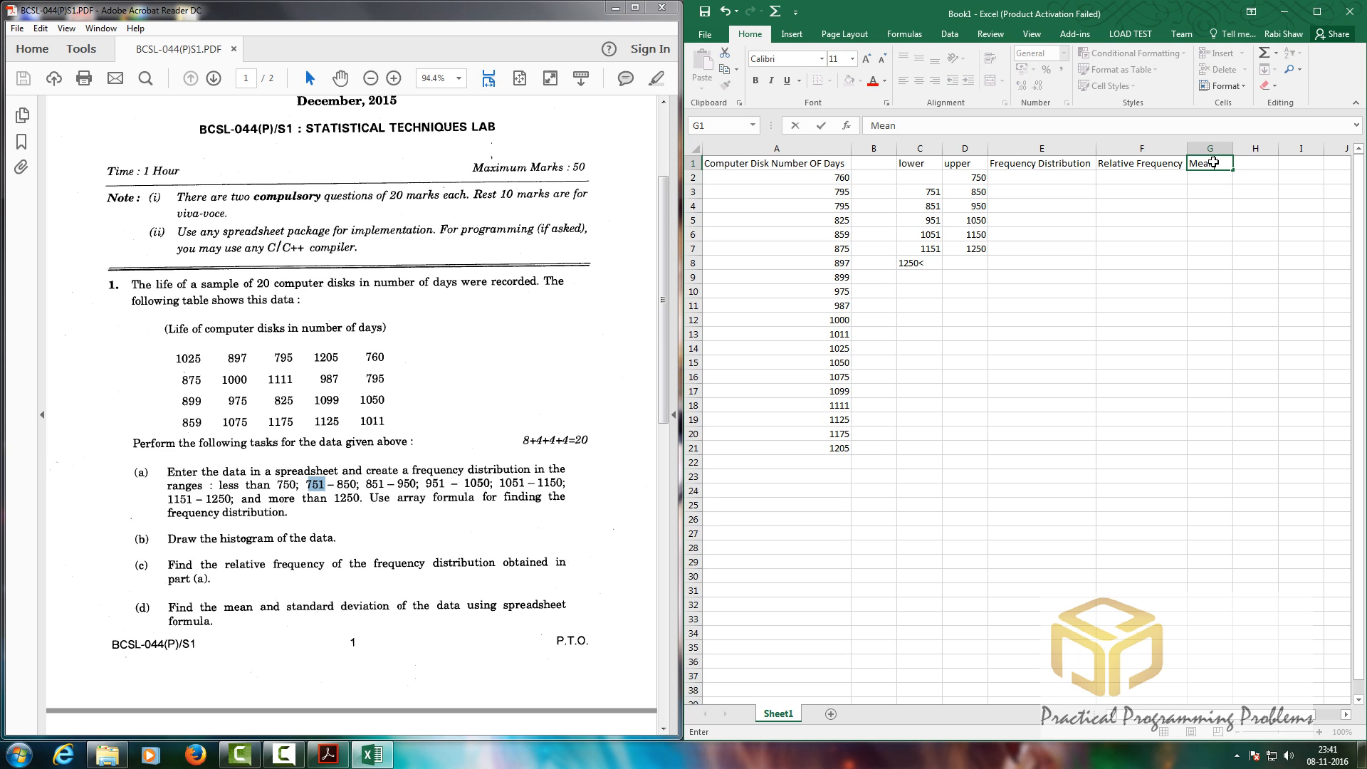
pyautogui.press('Tab')
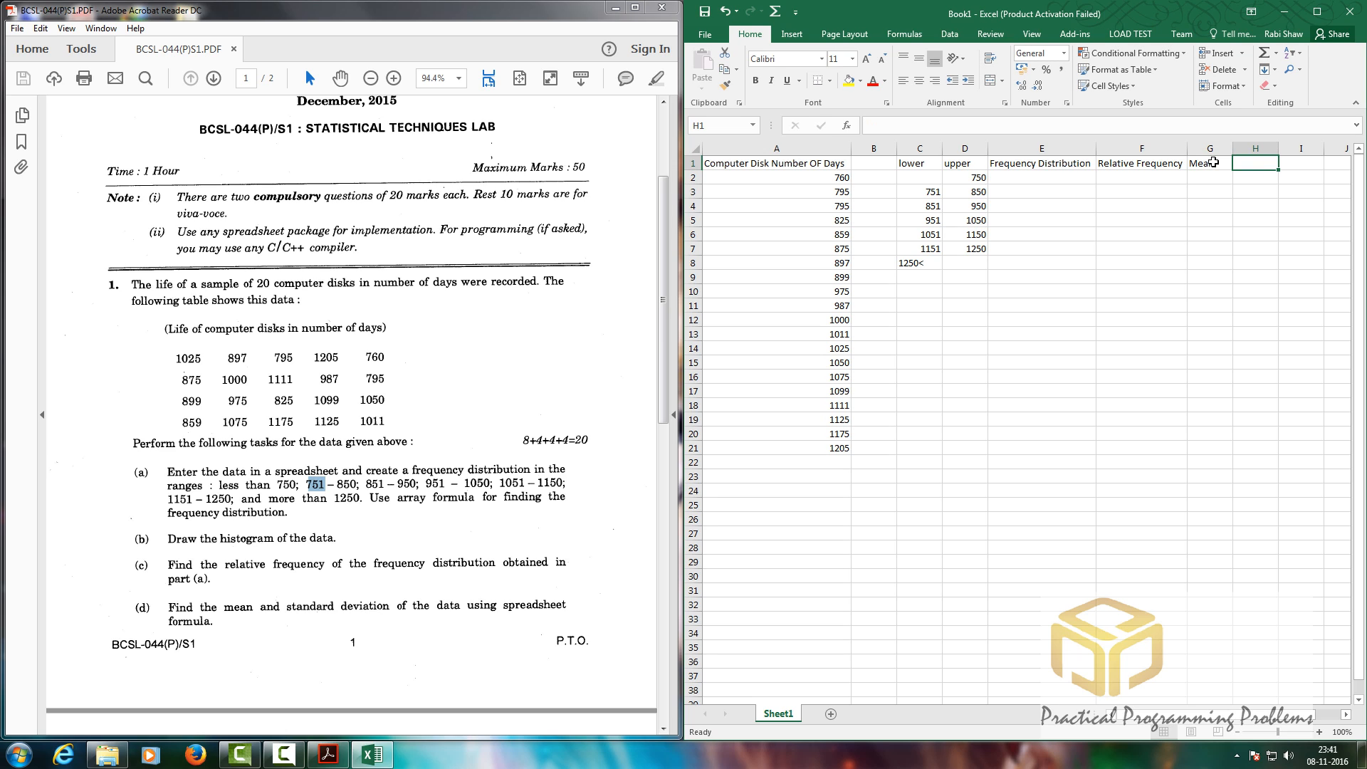
pyautogui.write('St')
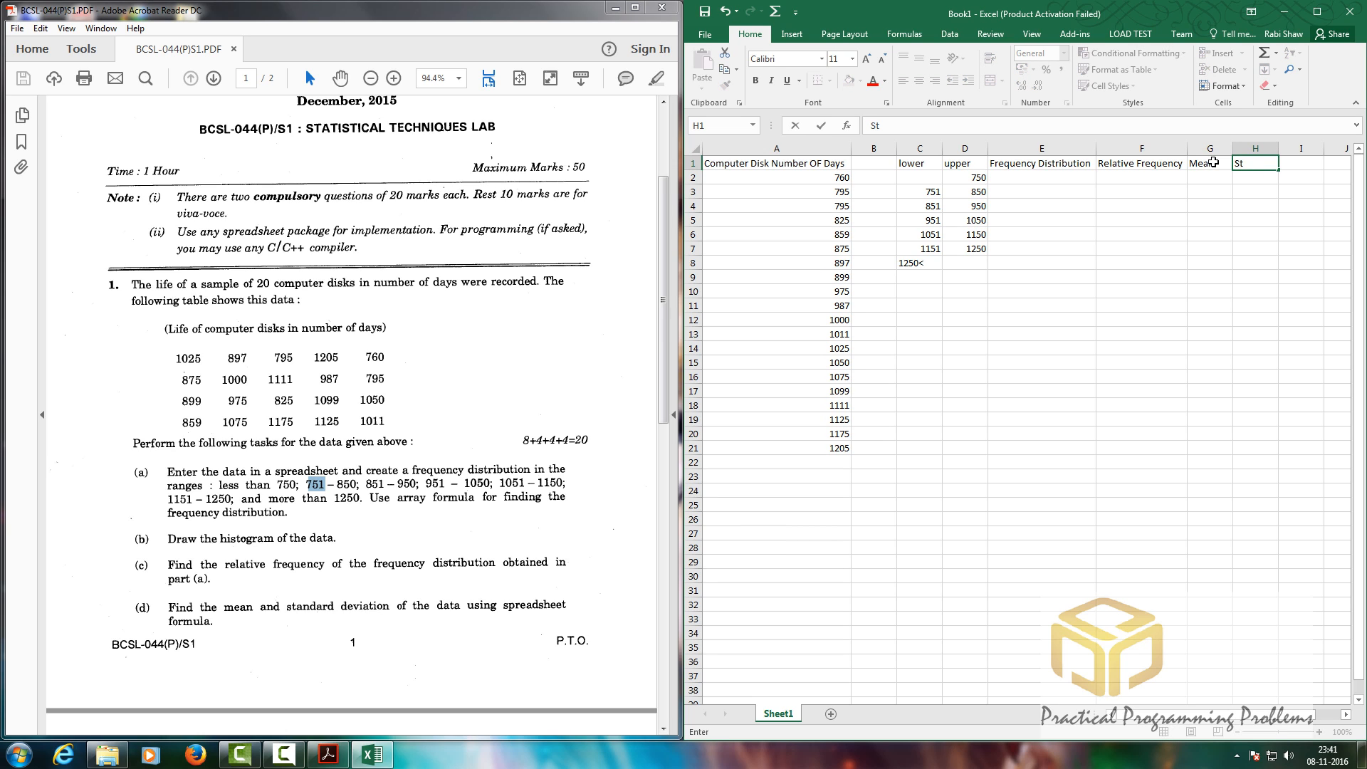
pyautogui.write('andard Deviation')
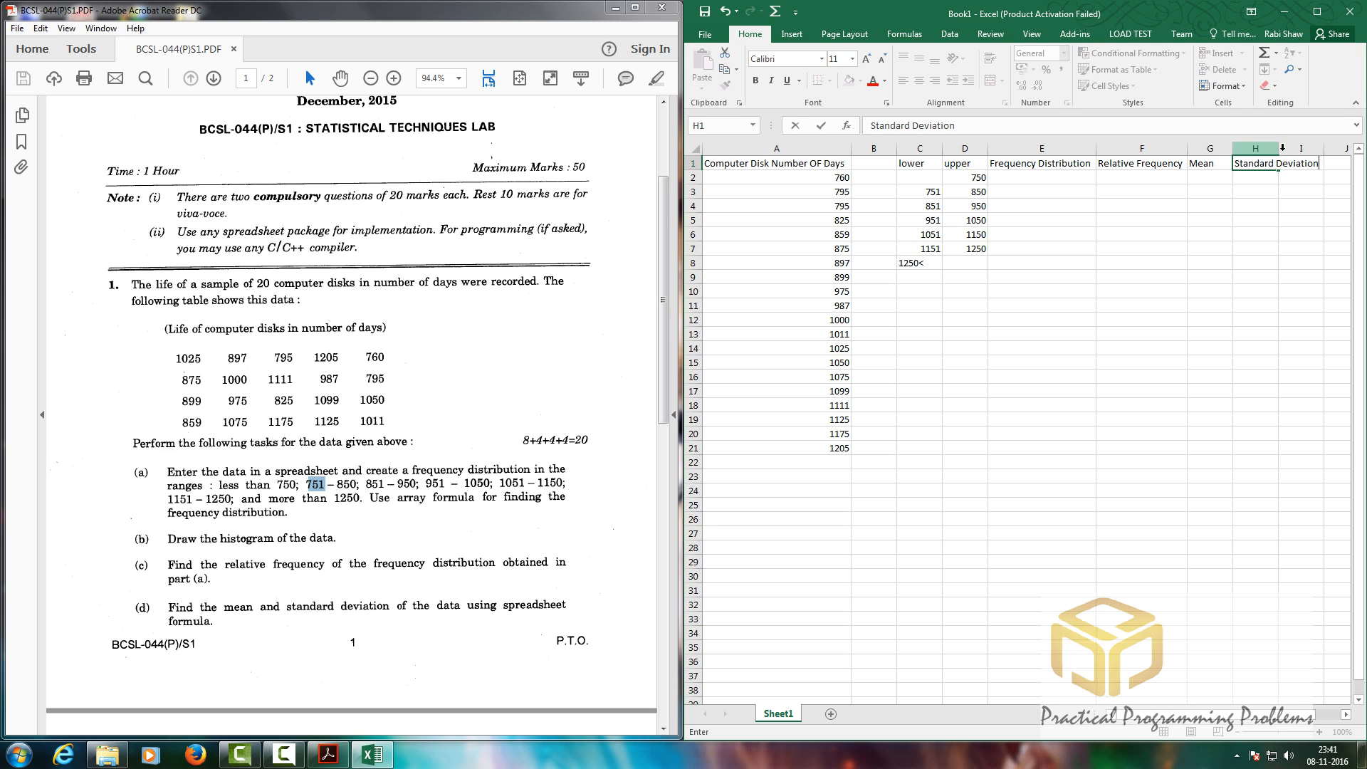
pyautogui.click(1273, 149)
pyautogui.doubleClick(1278, 150)
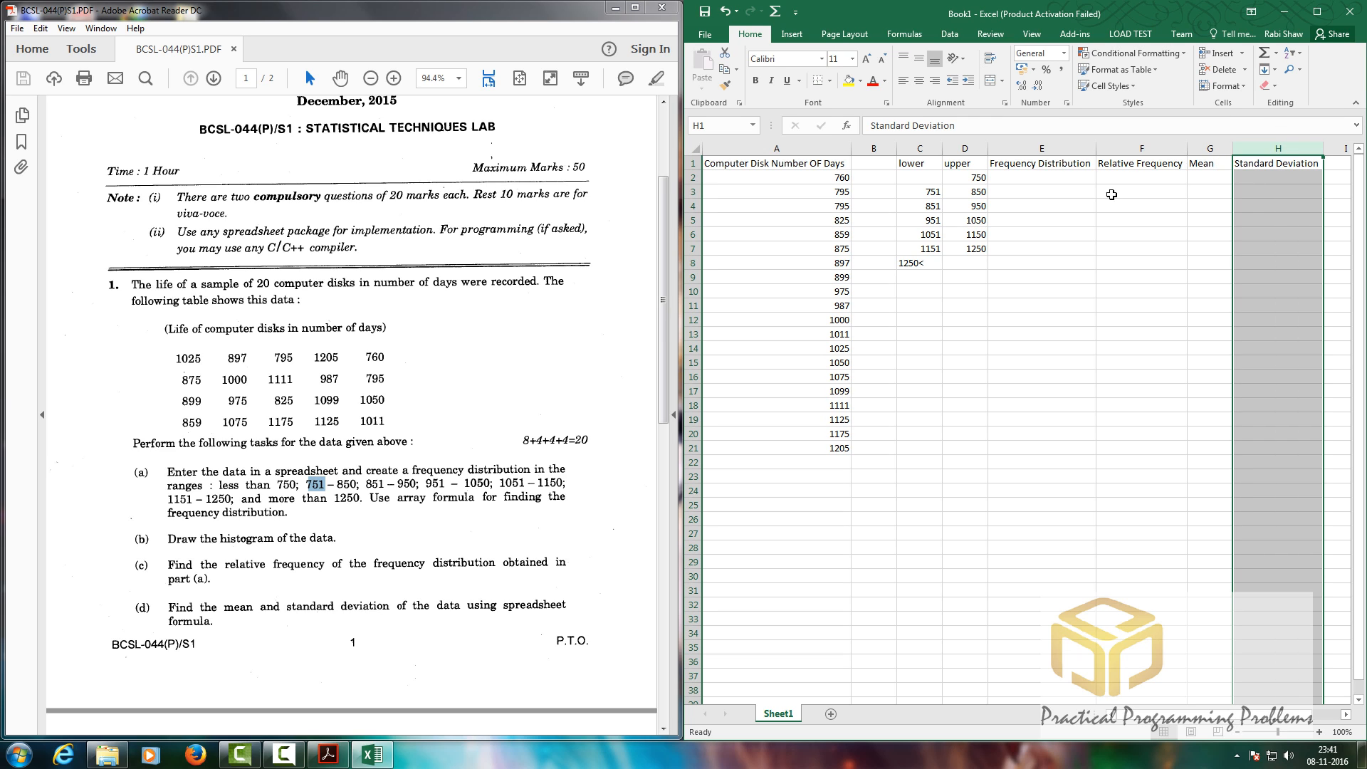
# Enter the formula =FREQUENCY(A2:A21,D2:D7) in E2 to count the disk-life values by upper class limit.
pyautogui.click(1050, 176)
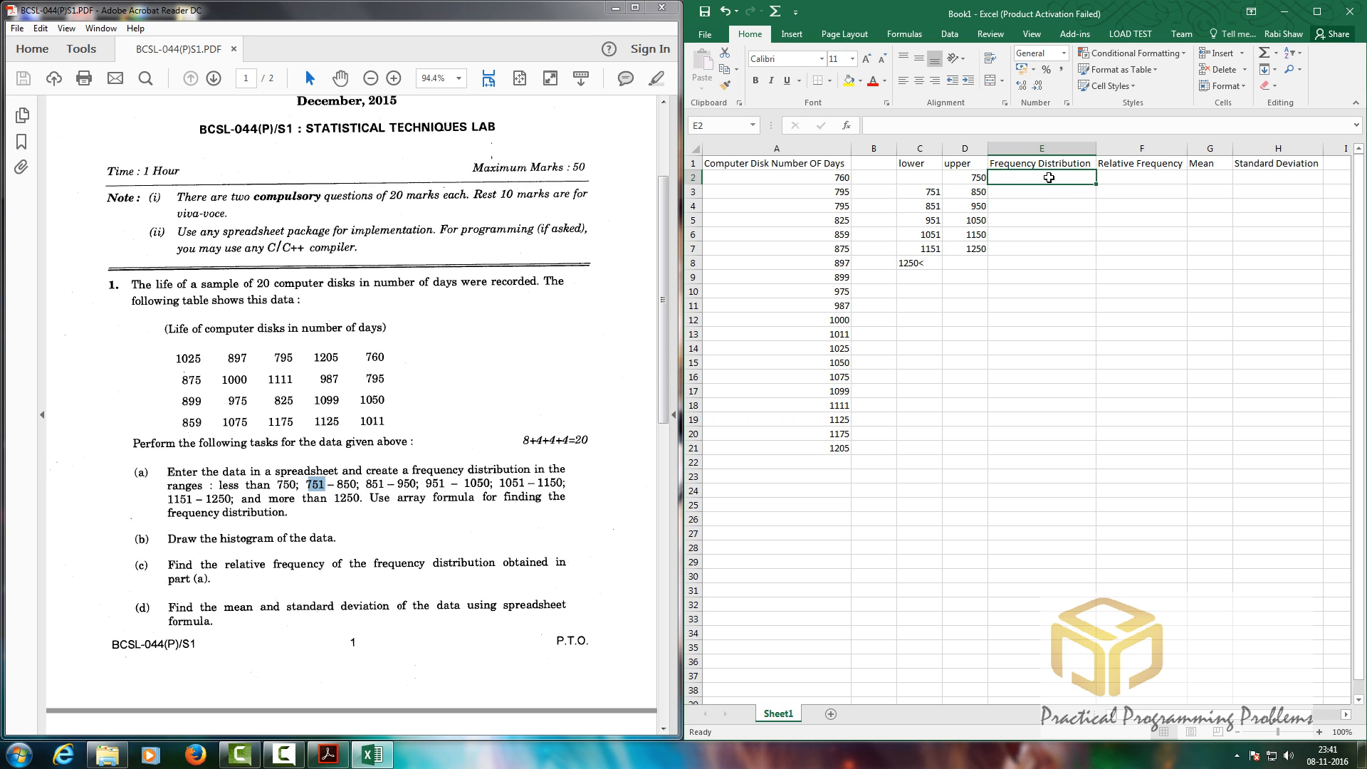
pyautogui.click(1029, 126)
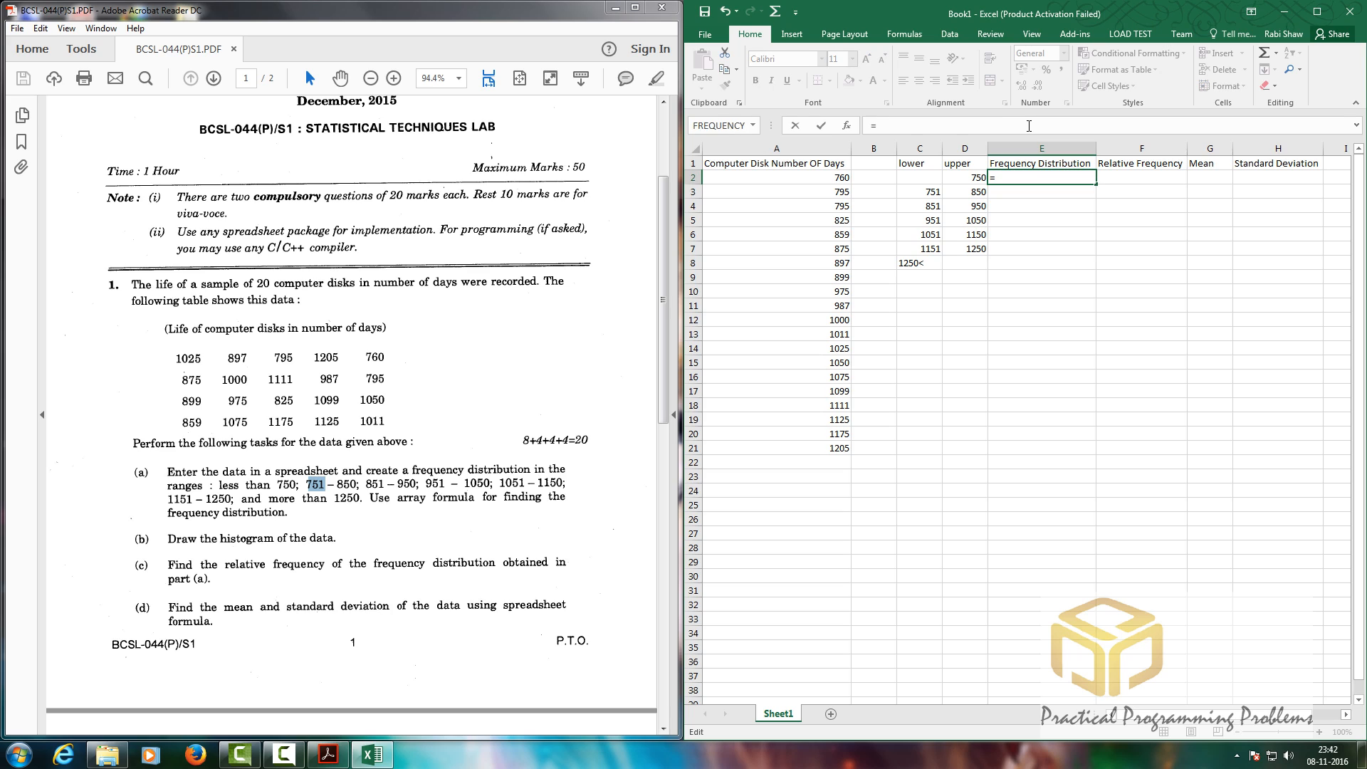
pyautogui.write('=fr')
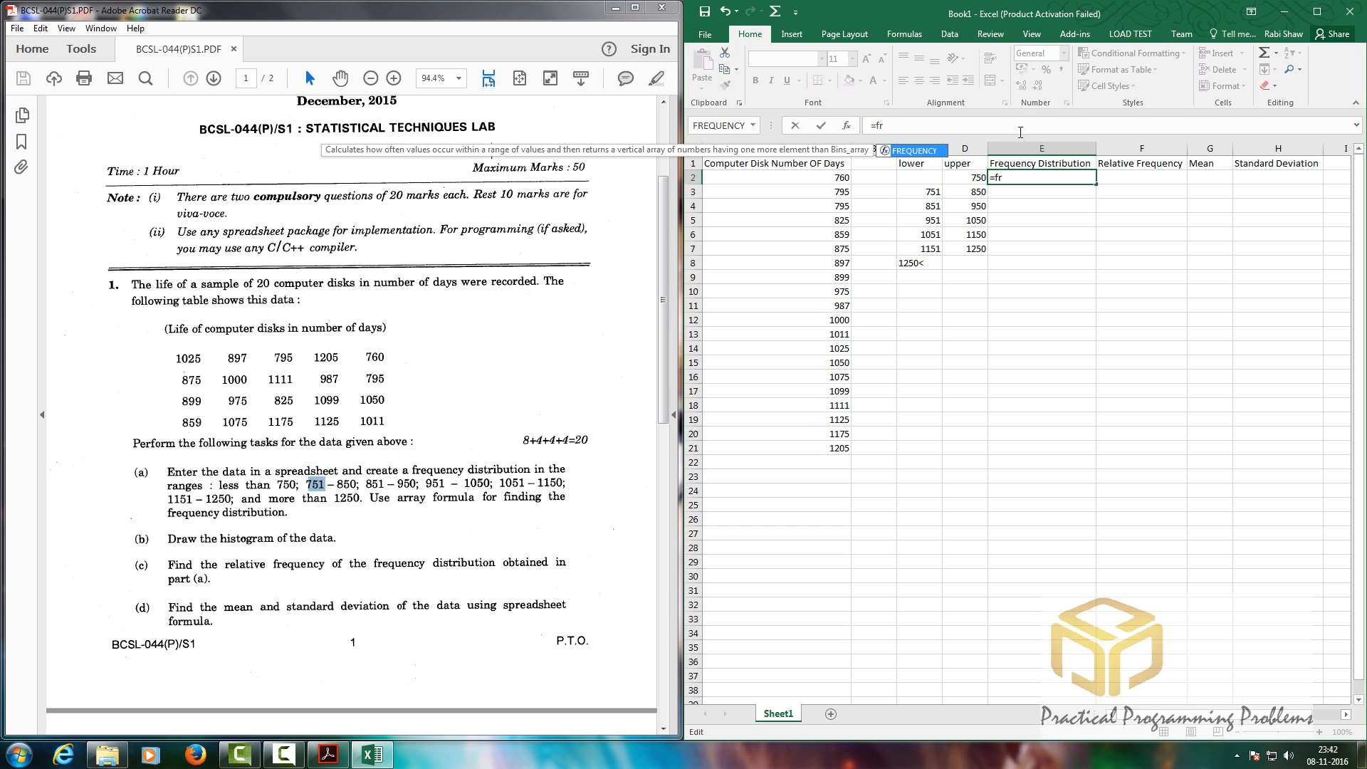
pyautogui.doubleClick(908, 153)
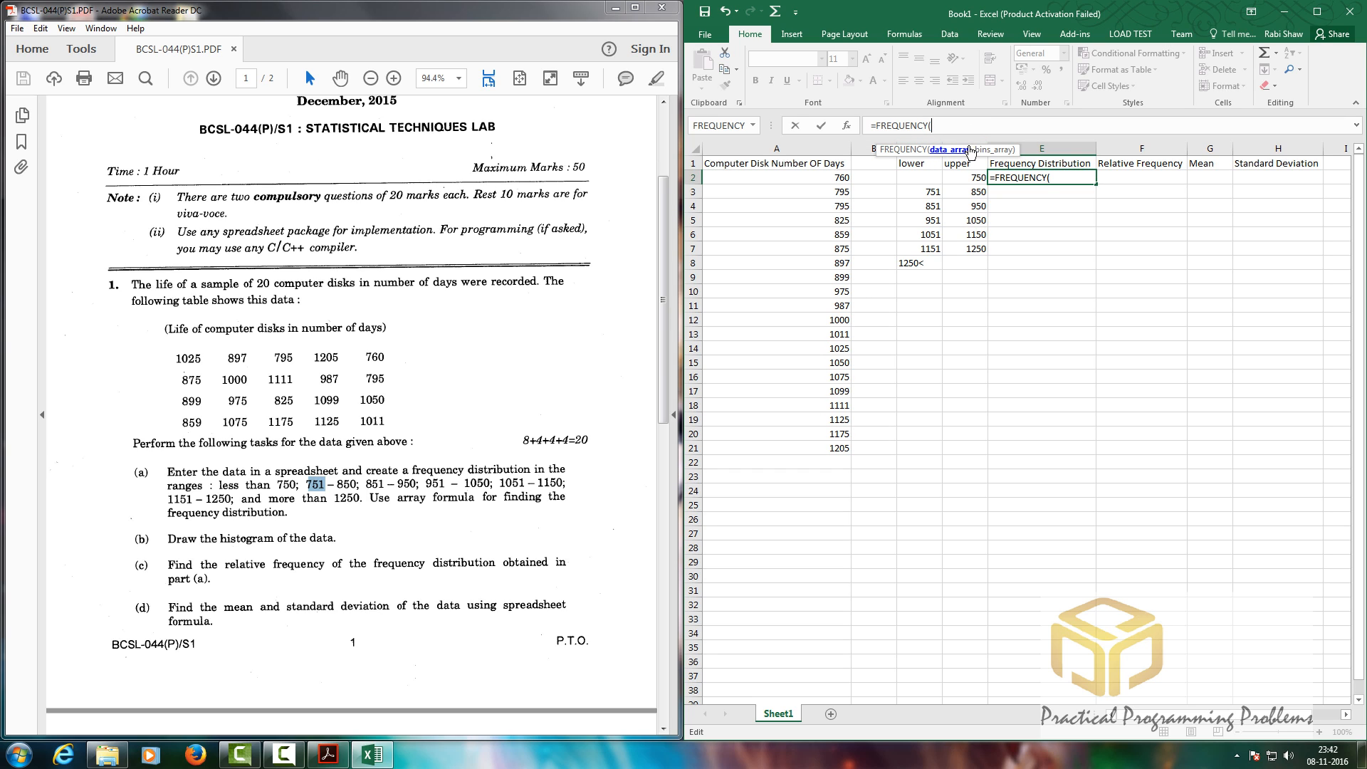
pyautogui.moveTo(824, 177); pyautogui.dragTo(796, 446)
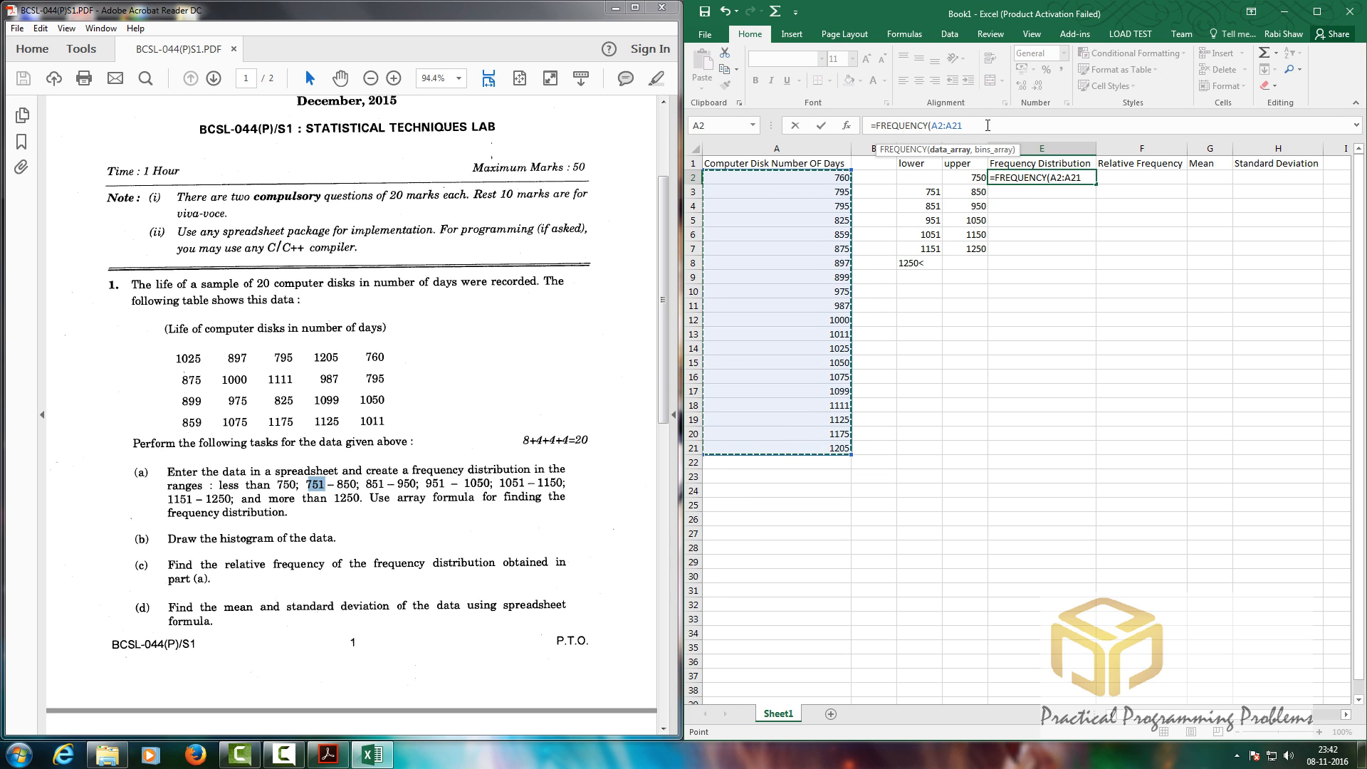
pyautogui.write(',')
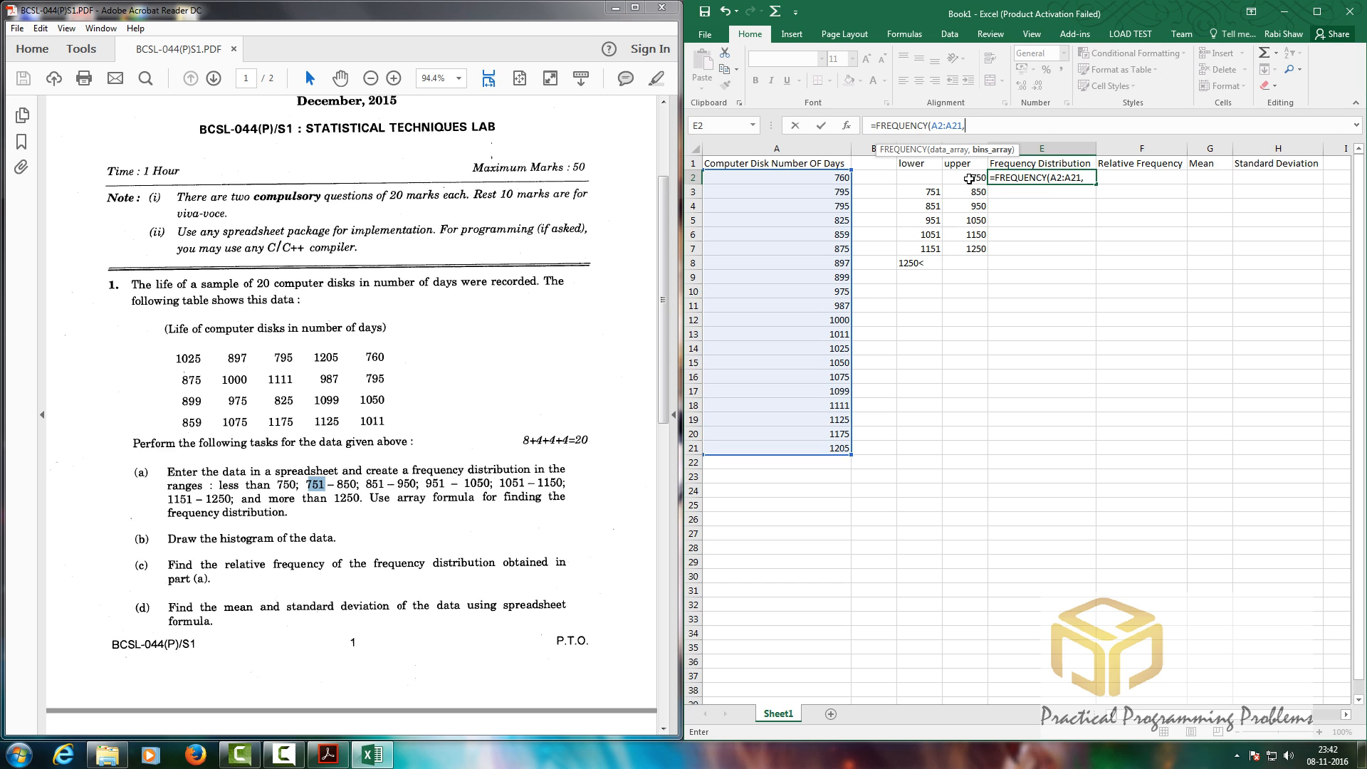
pyautogui.moveTo(969, 178); pyautogui.dragTo(975, 248)
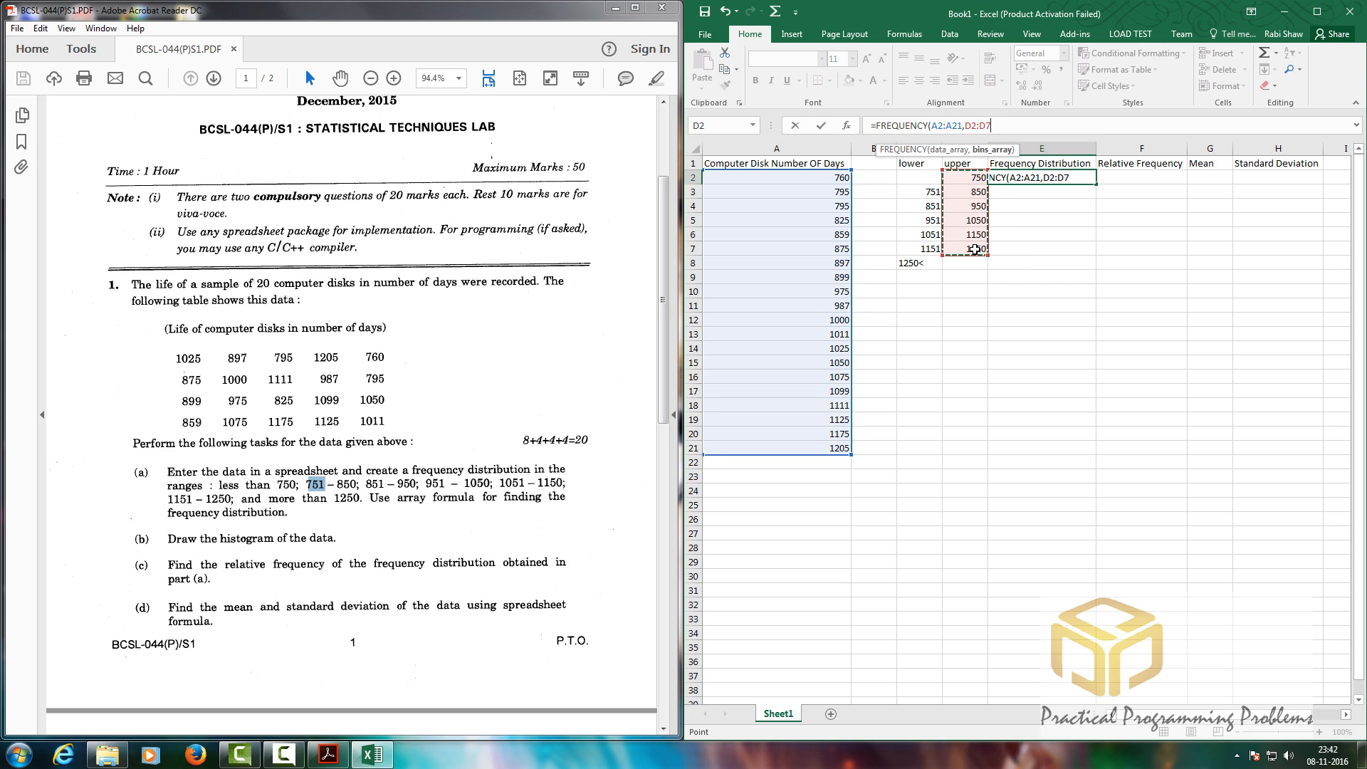
pyautogui.write(')')
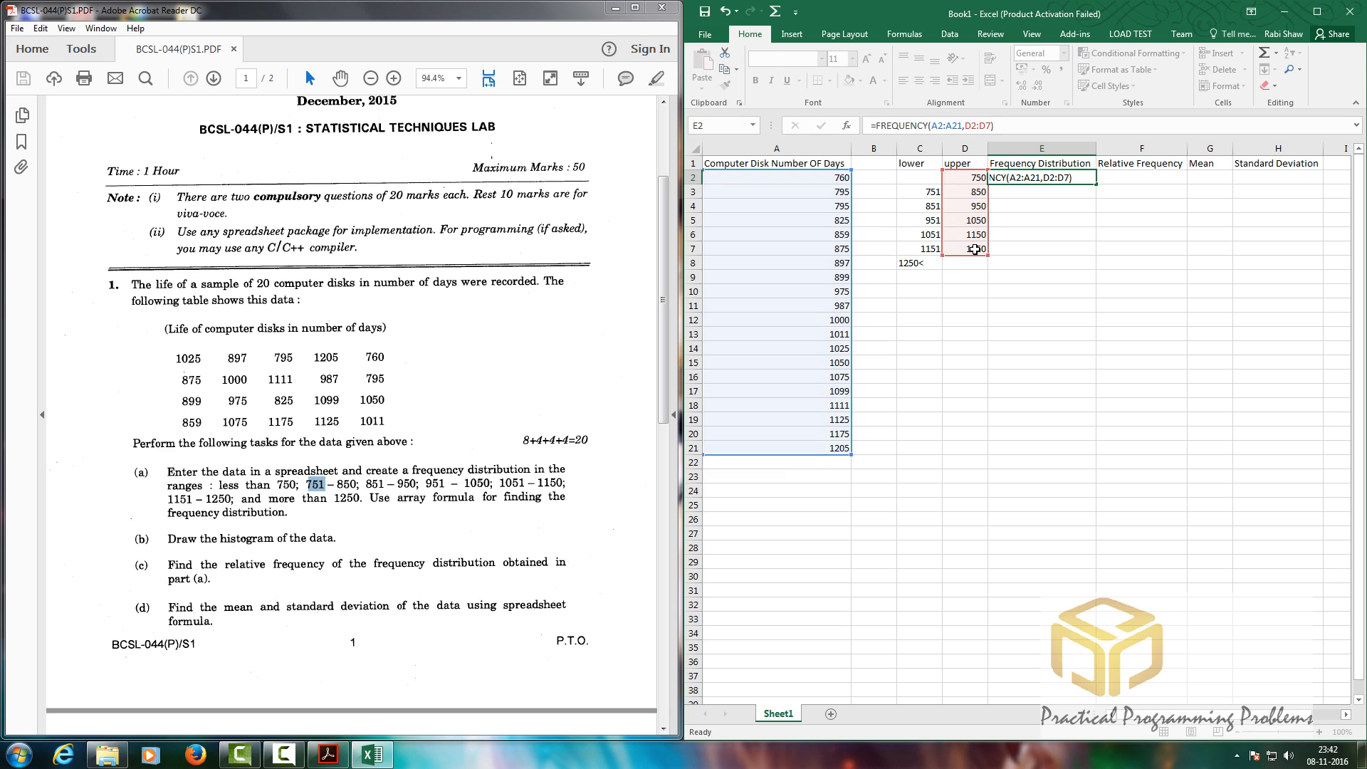
pyautogui.press('Return')
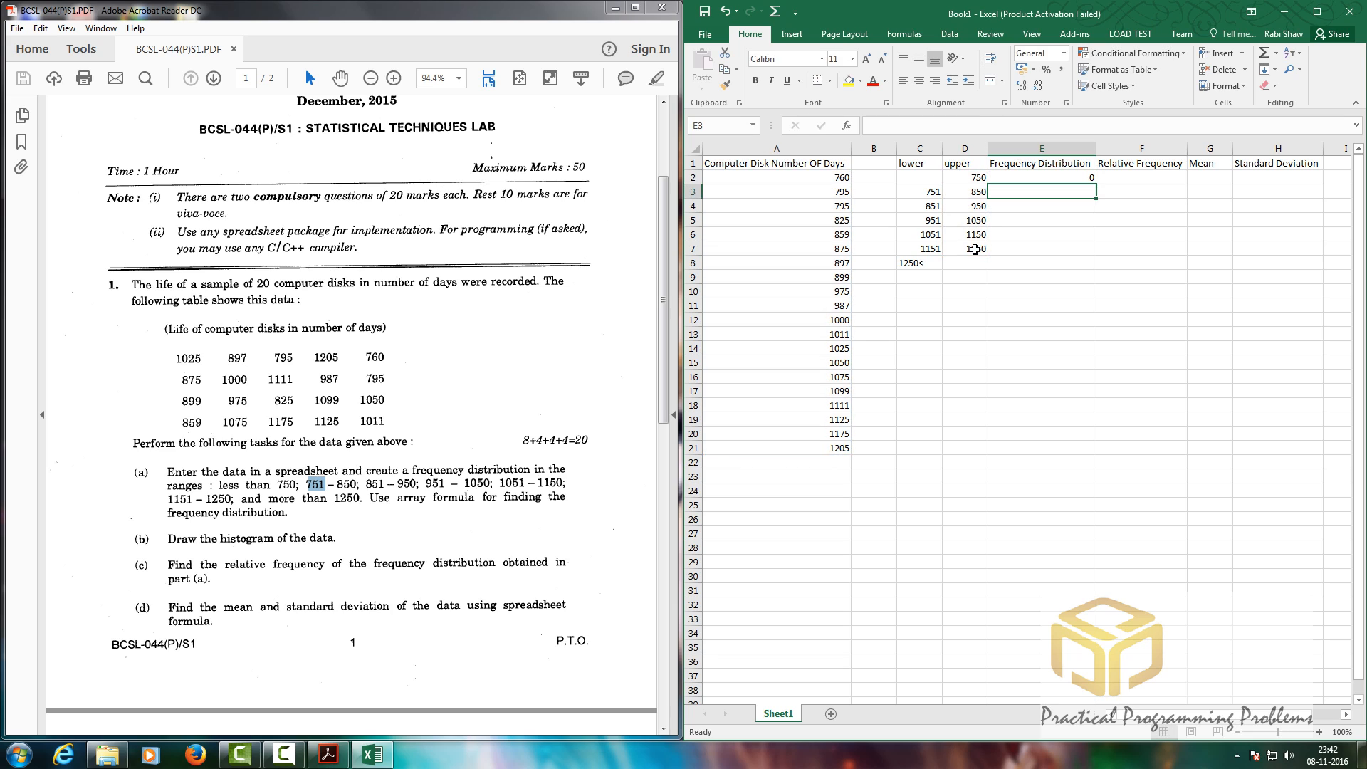
# Extend the FREQUENCY formula in E2 over E2:E7 as an array formula.
pyautogui.click(1050, 185)
pyautogui.moveTo(1050, 185); pyautogui.dragTo(1046, 247)
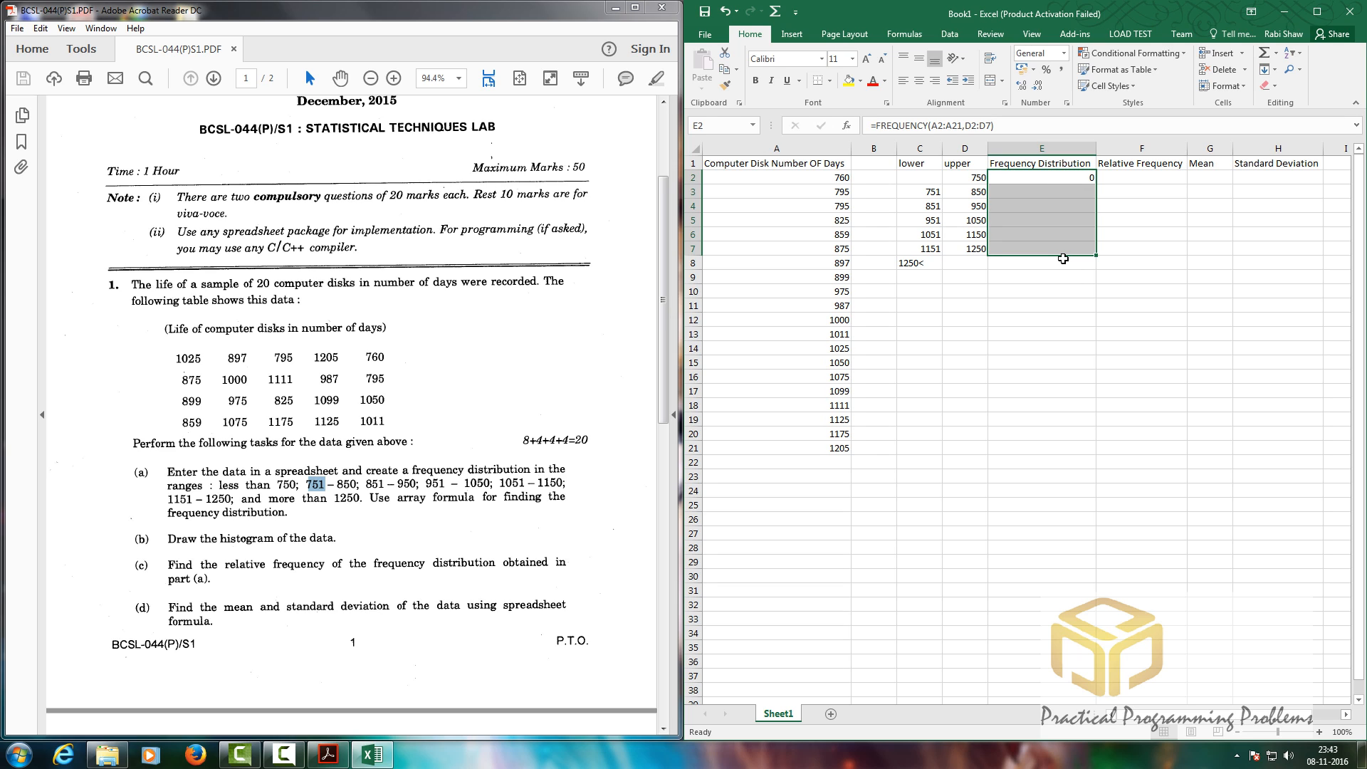
pyautogui.press('F2')
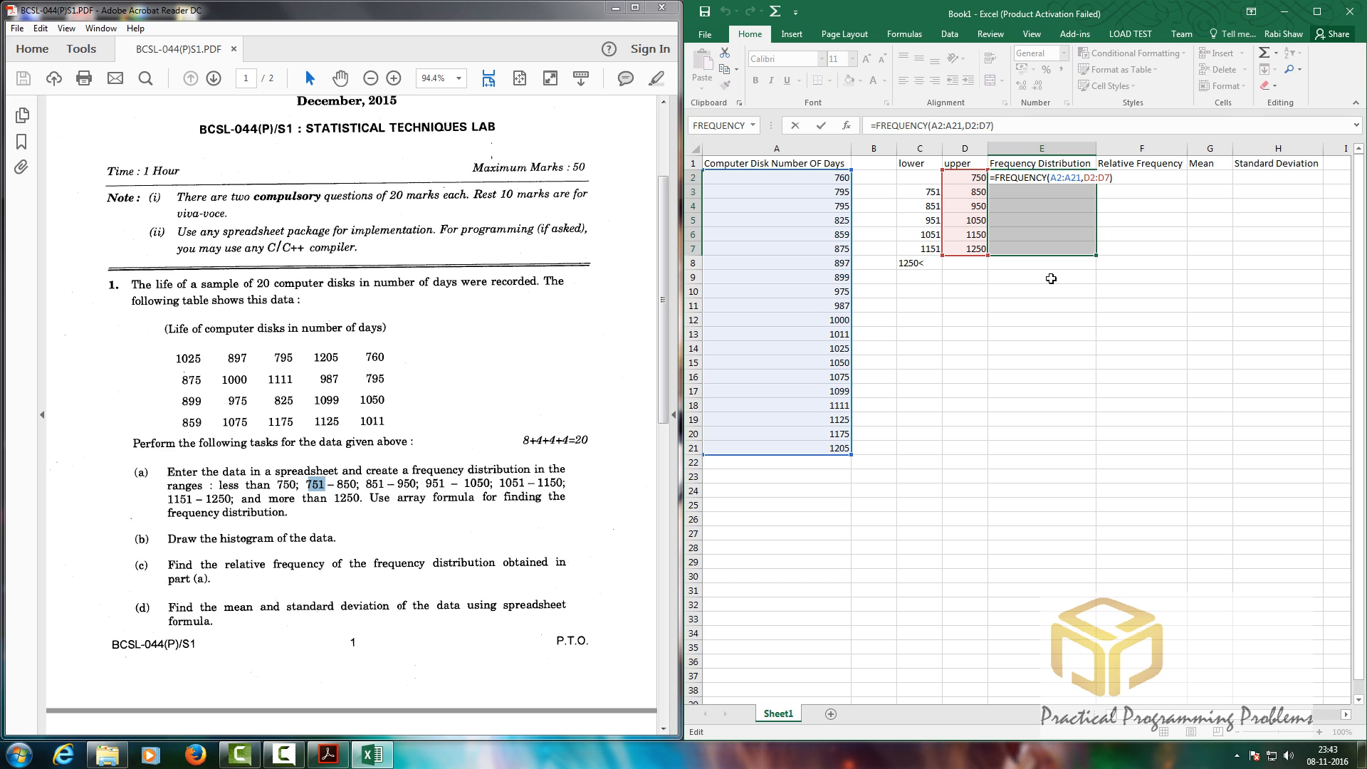
pyautogui.hotkey('ctrl', 'shift', 'Return')
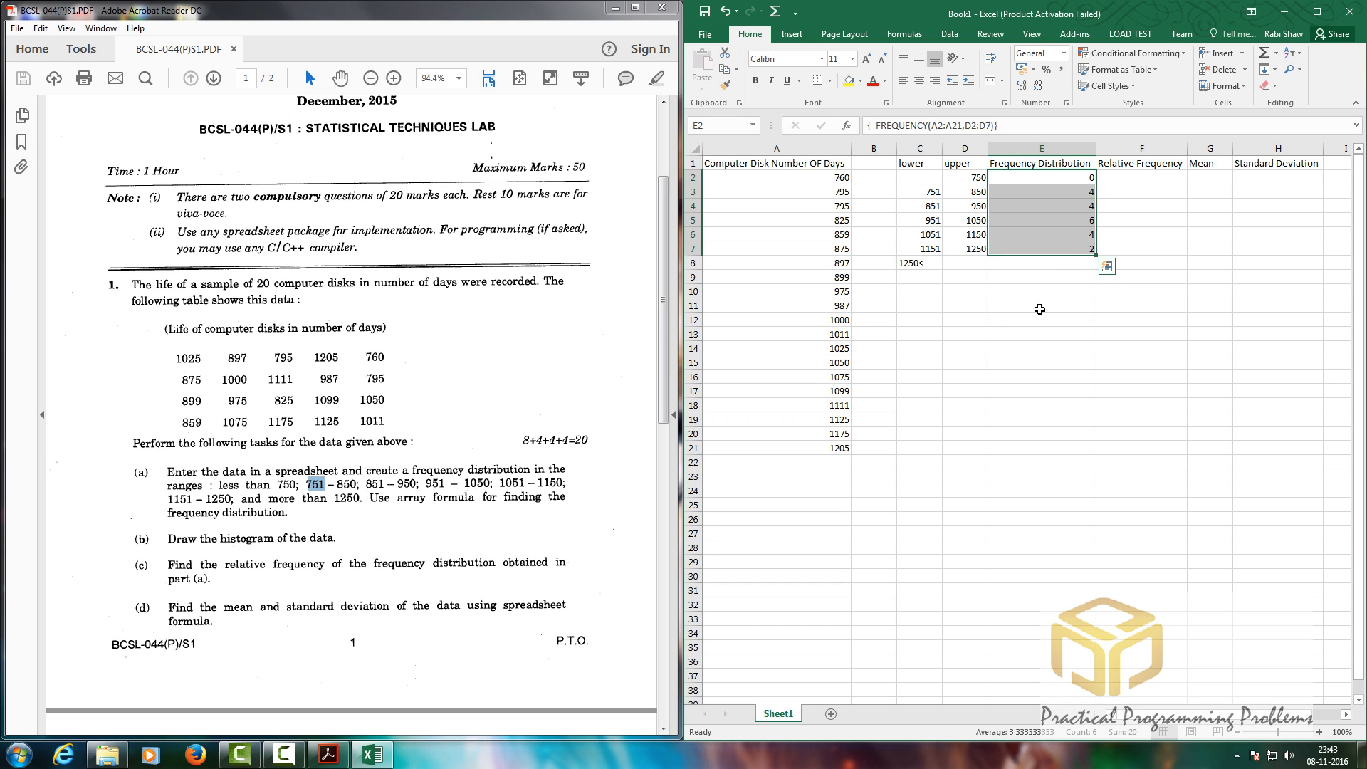
# Enter the label "Total" in D12.
pyautogui.click(963, 319)
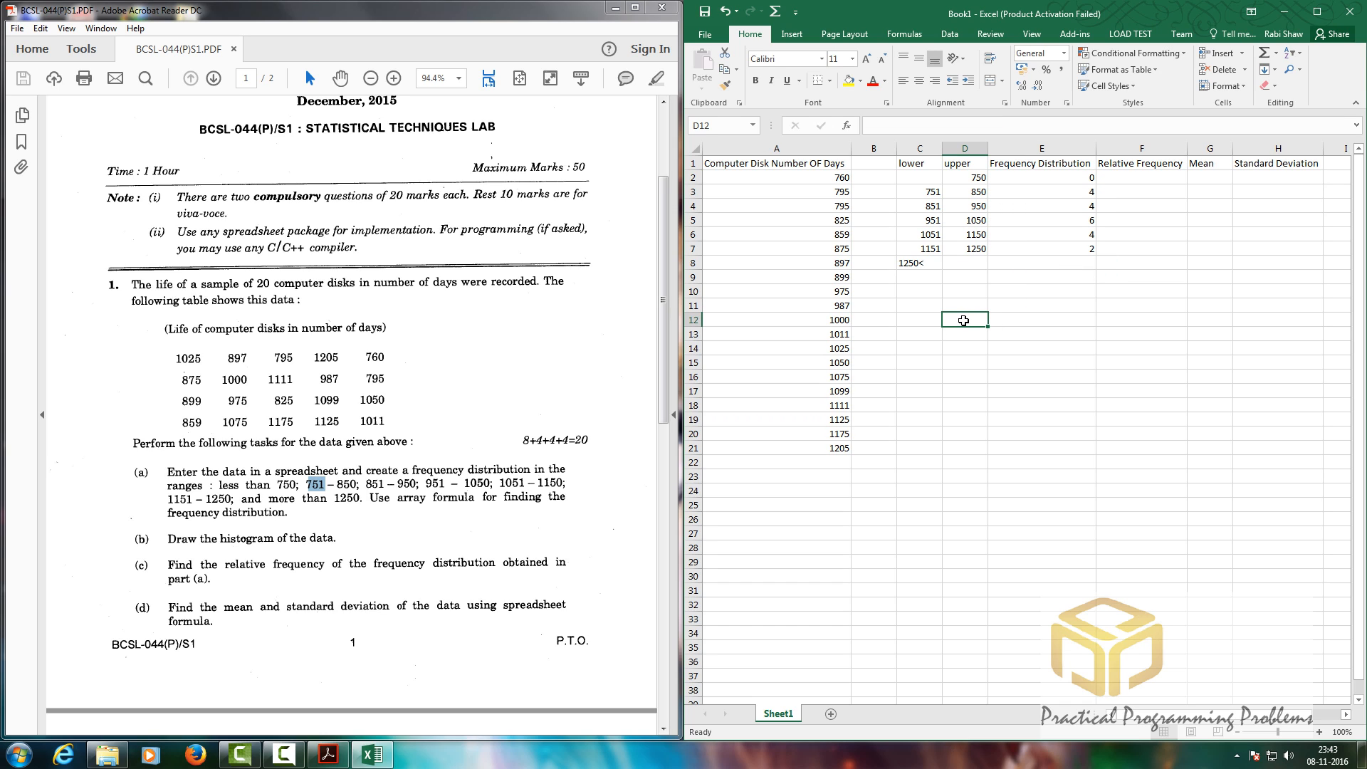
pyautogui.write('t')
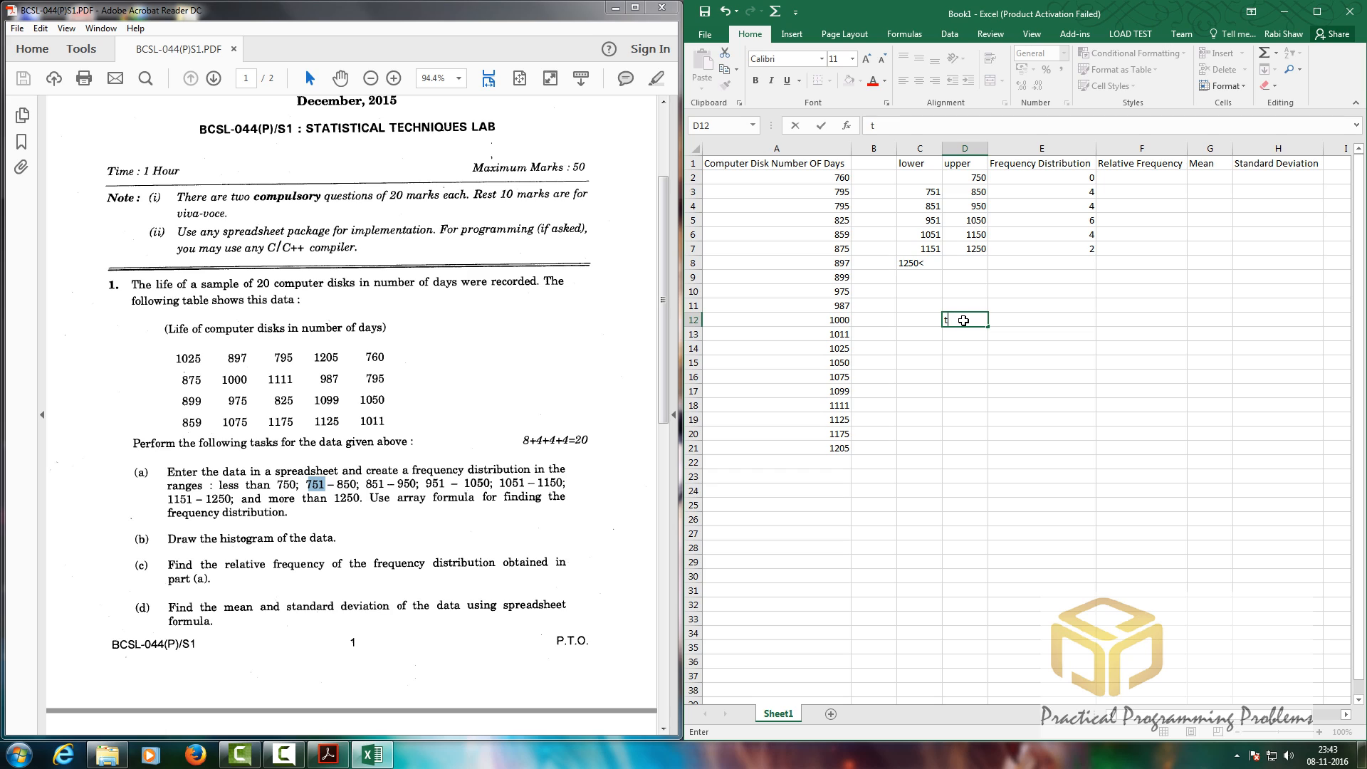
pyautogui.write('ootal')
pyautogui.press('Tab')
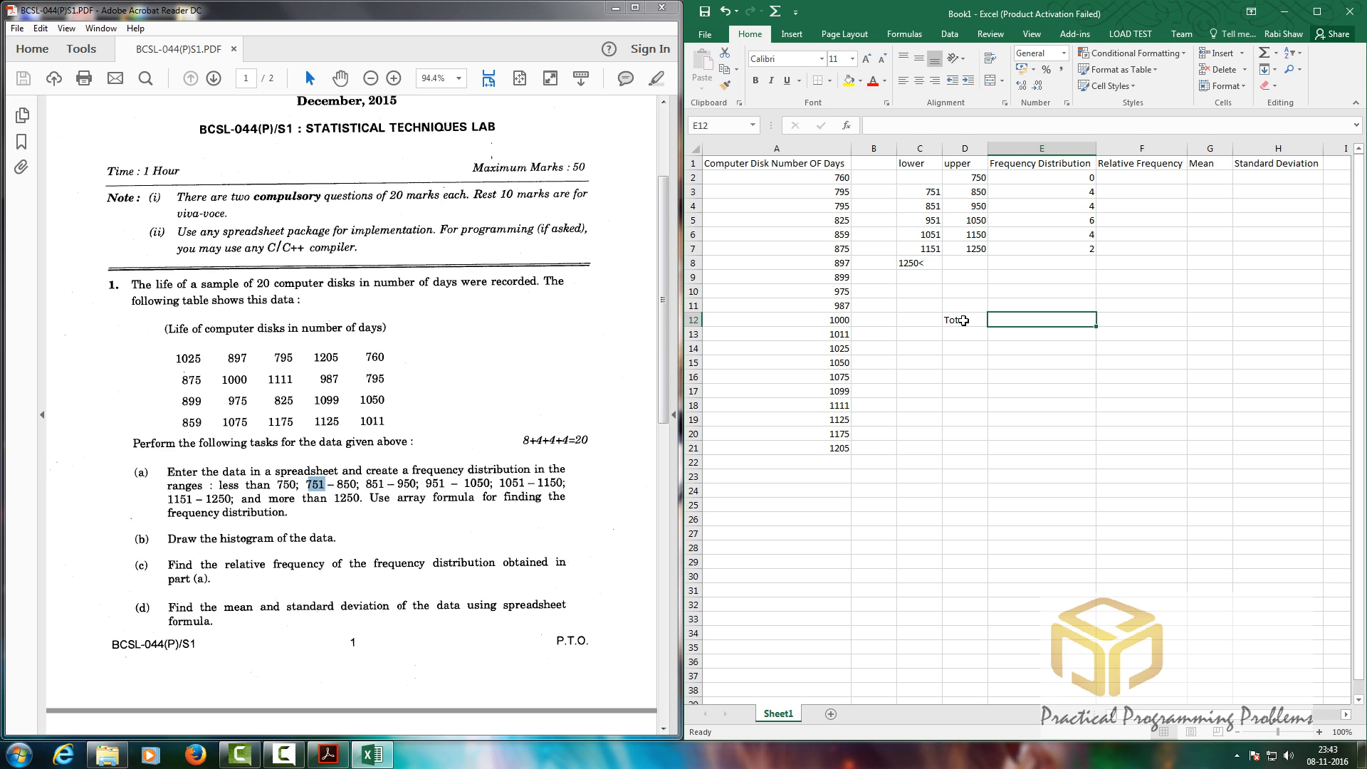
# Sum the class frequencies in E12 with =SUM(E2:E7).
pyautogui.write('=sum')
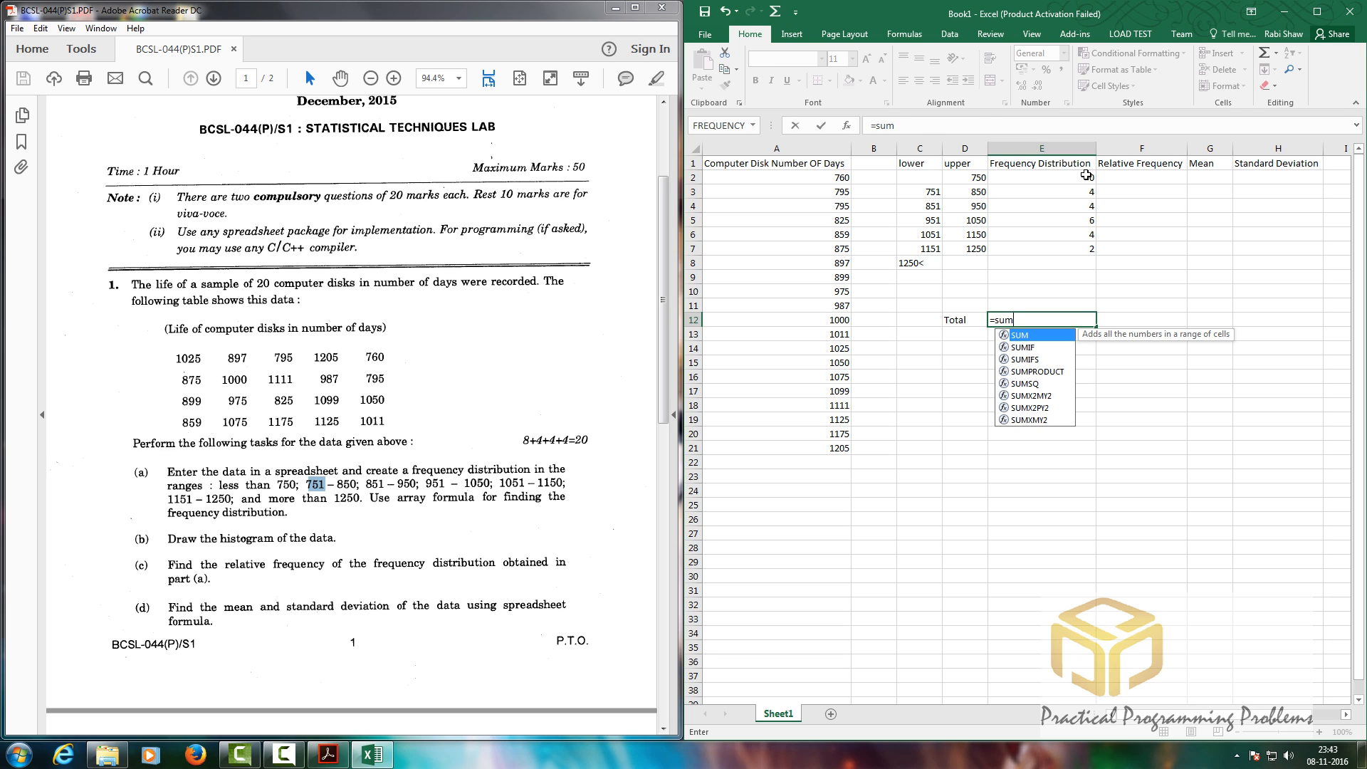
pyautogui.moveTo(1086, 175); pyautogui.dragTo(1088, 244)
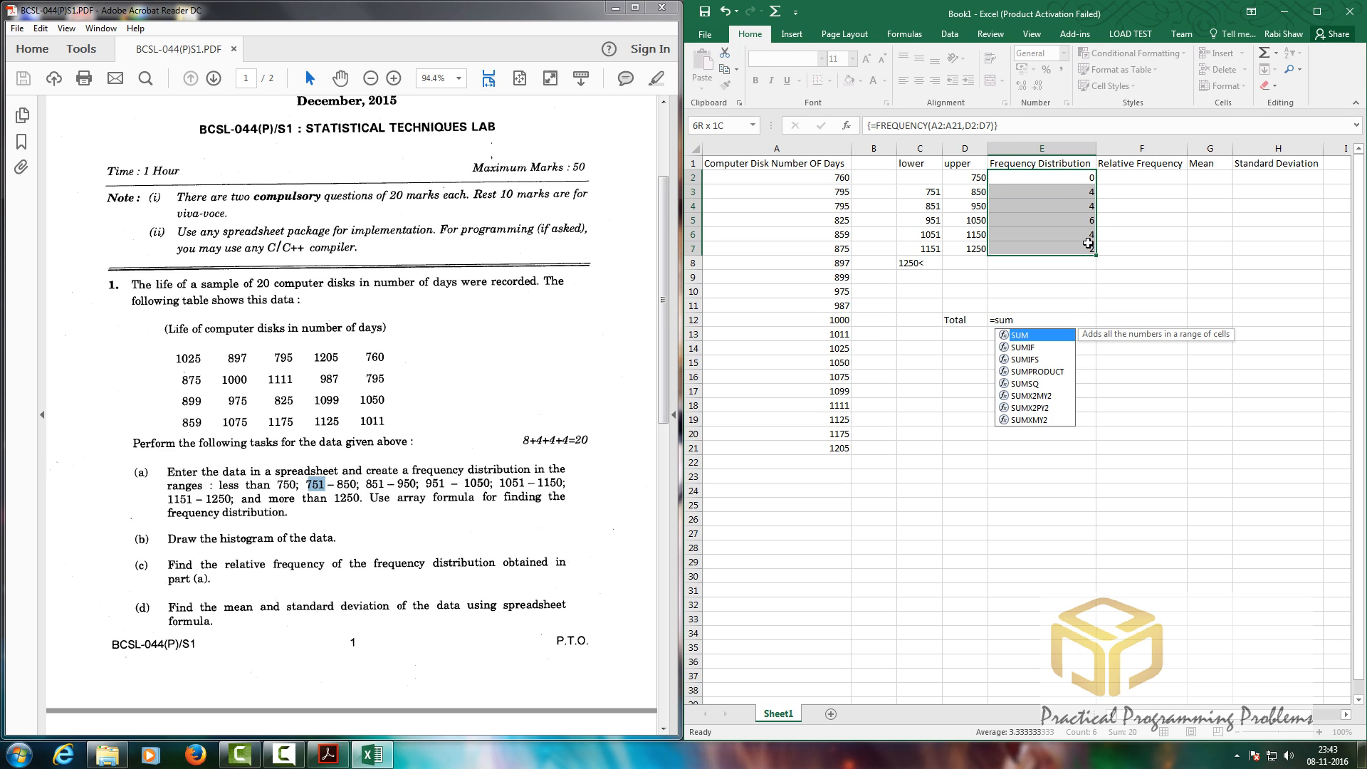
pyautogui.click(921, 127)
pyautogui.write('(')
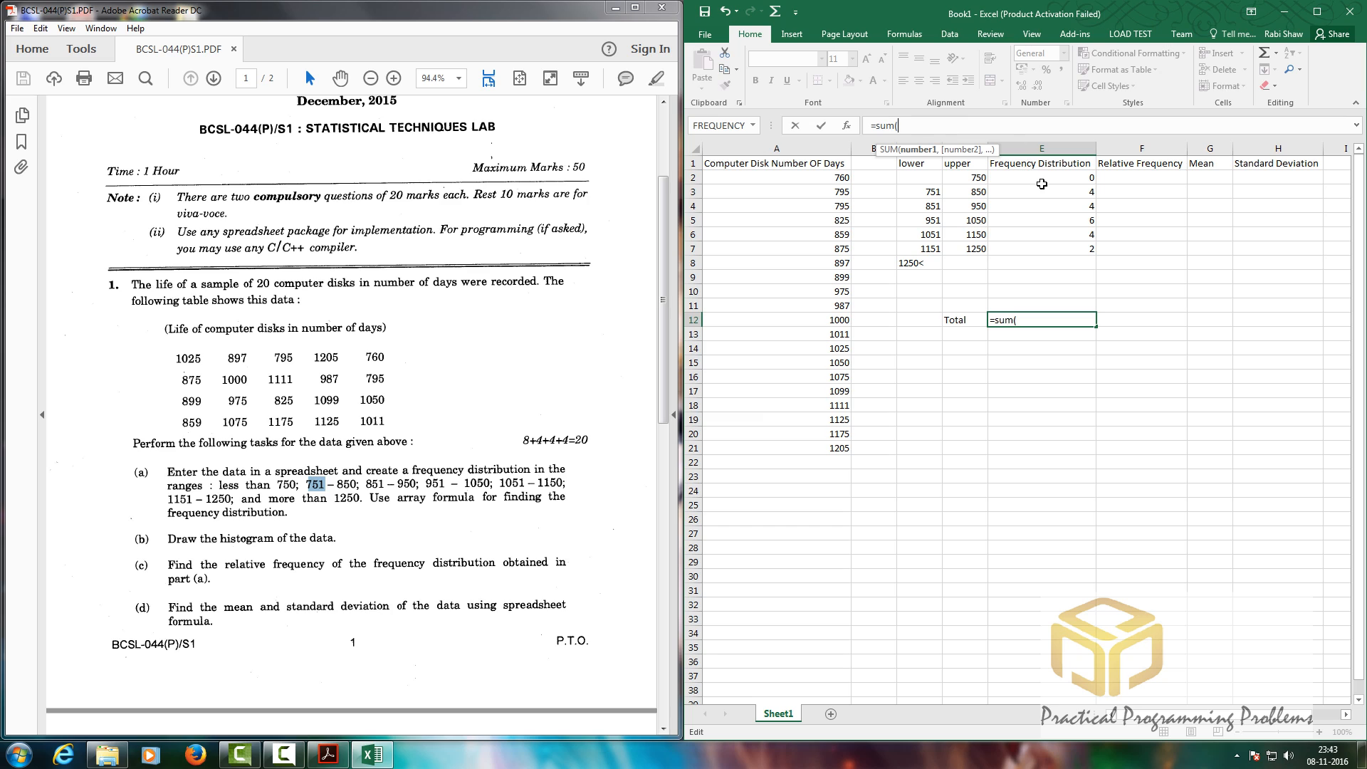
pyautogui.moveTo(1052, 178); pyautogui.dragTo(1057, 249)
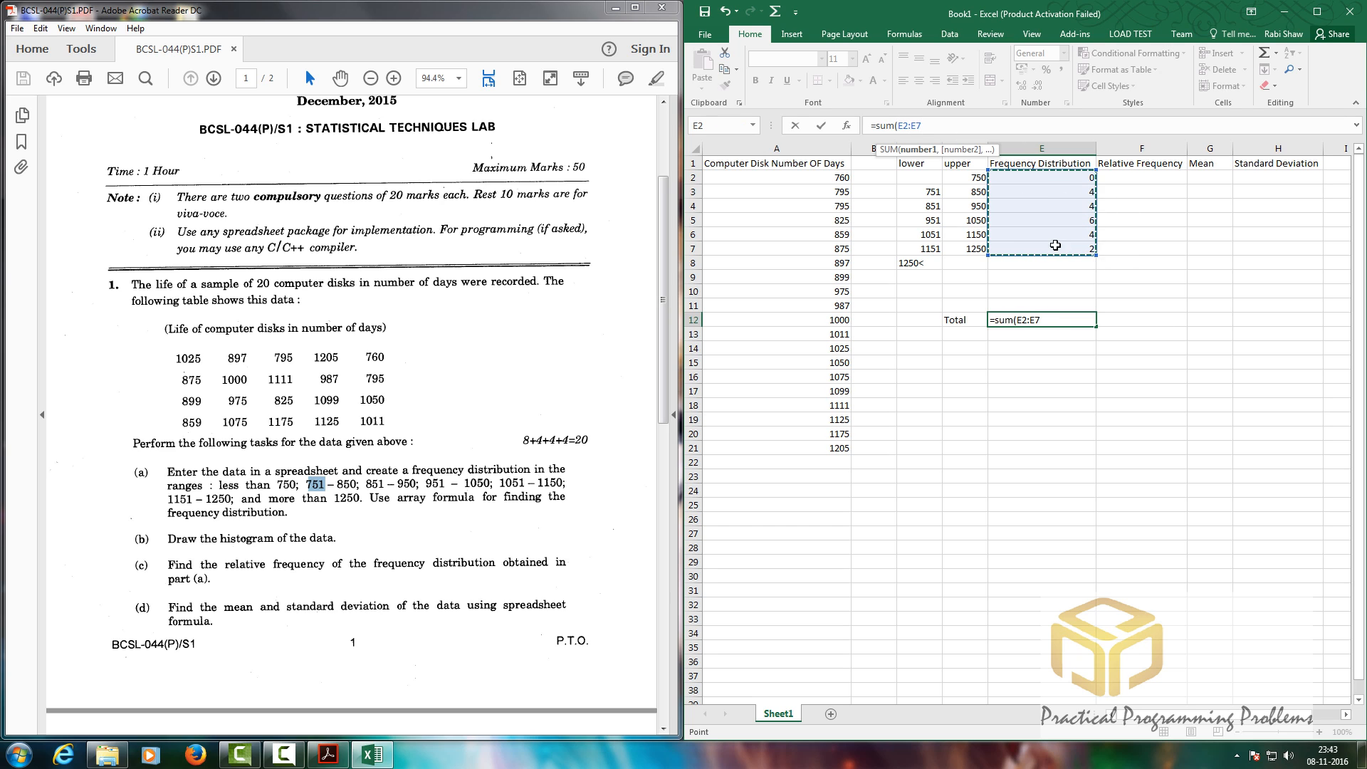
pyautogui.click(953, 126)
pyautogui.write(')')
pyautogui.press('Return')
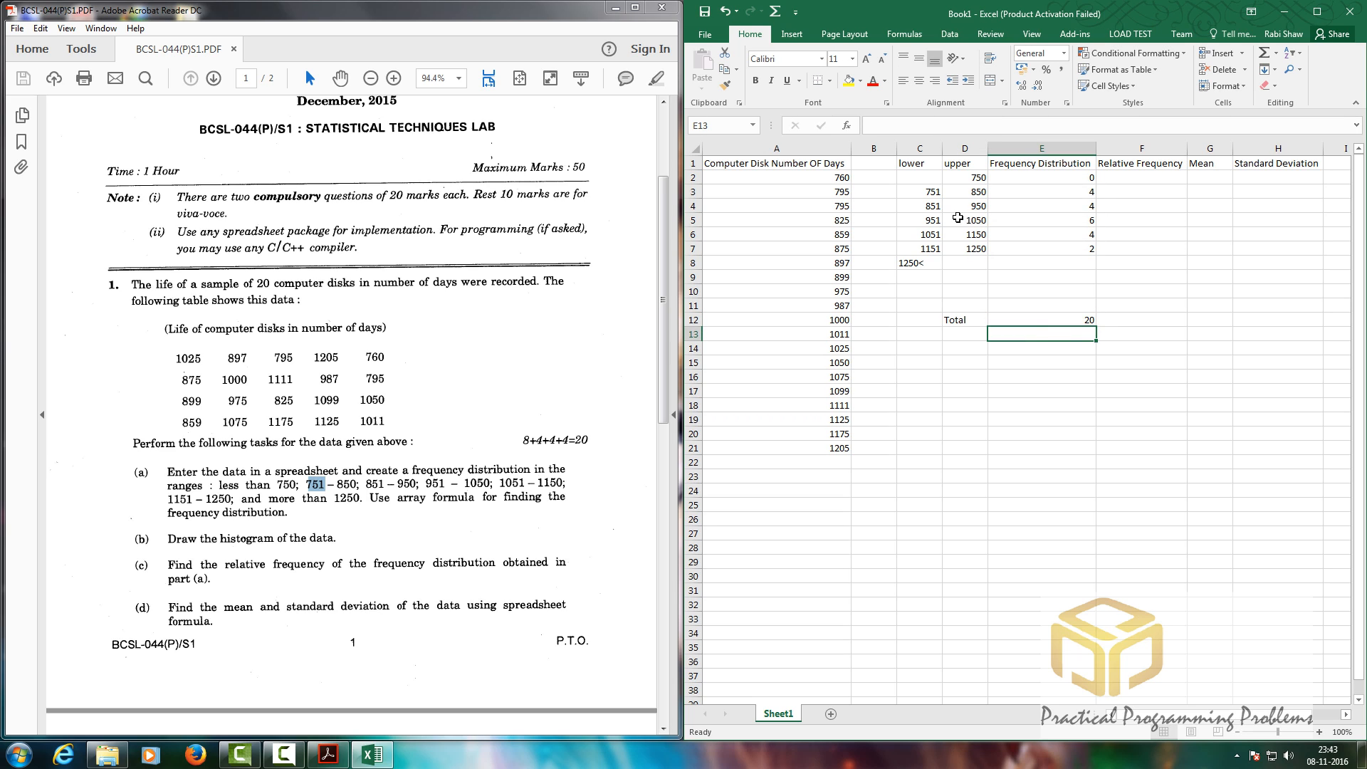
pyautogui.click(1041, 322)
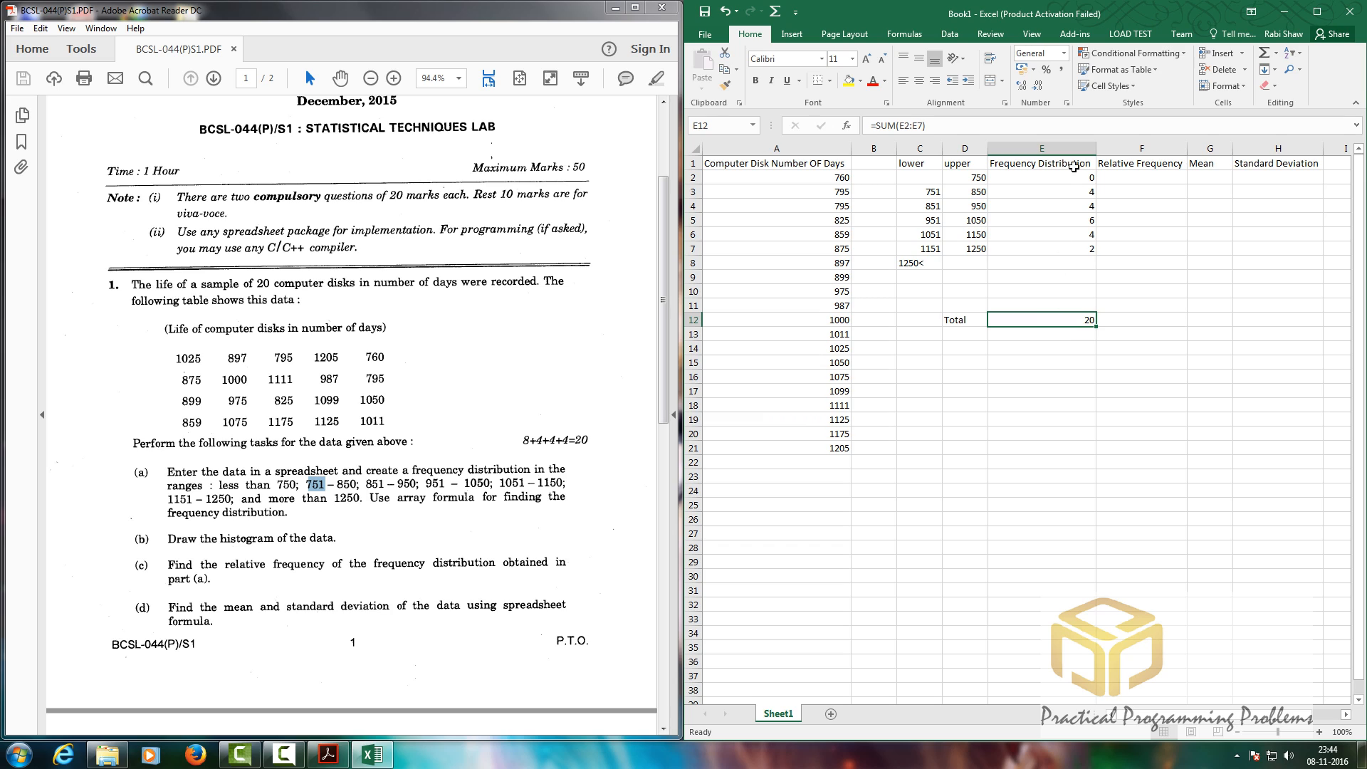
# Calculate the first class's relative frequency in F2 with =E2/E12.
pyautogui.click(1123, 178)
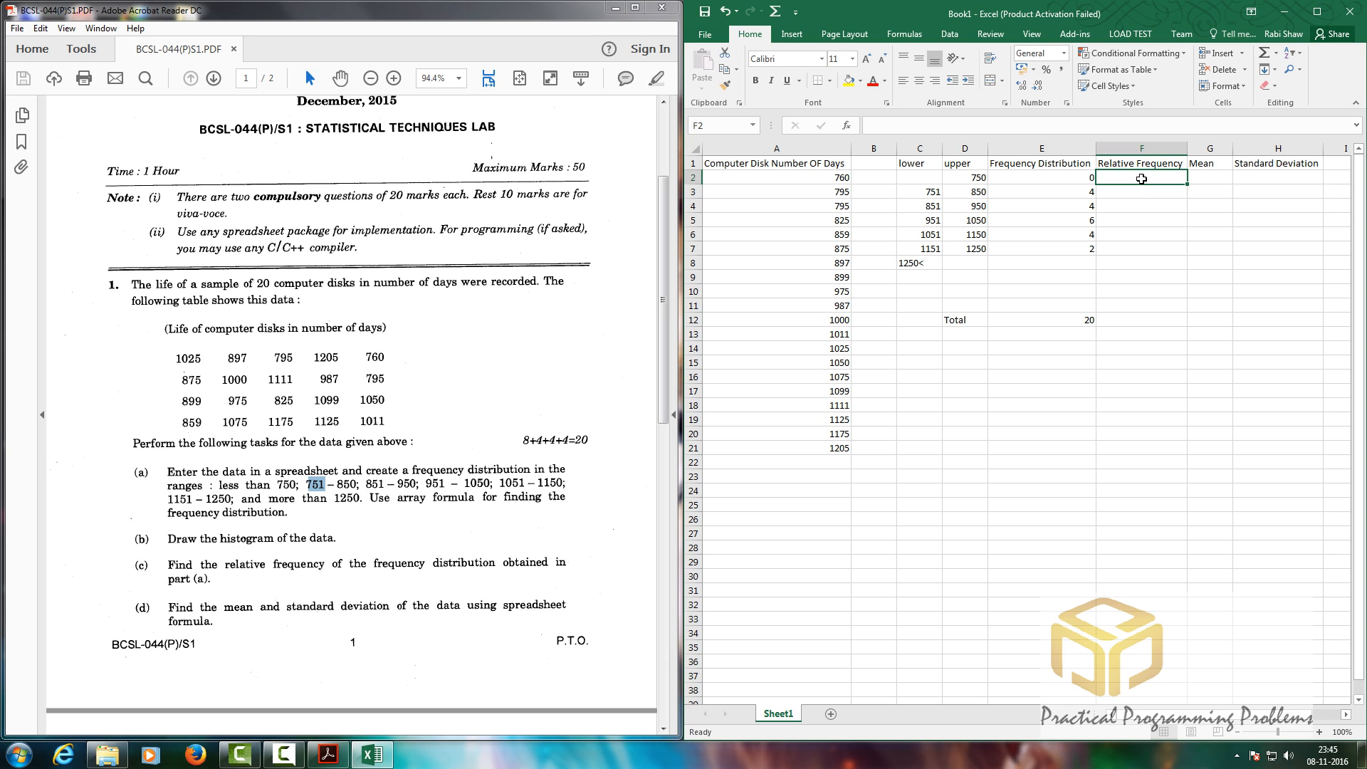
pyautogui.write('=')
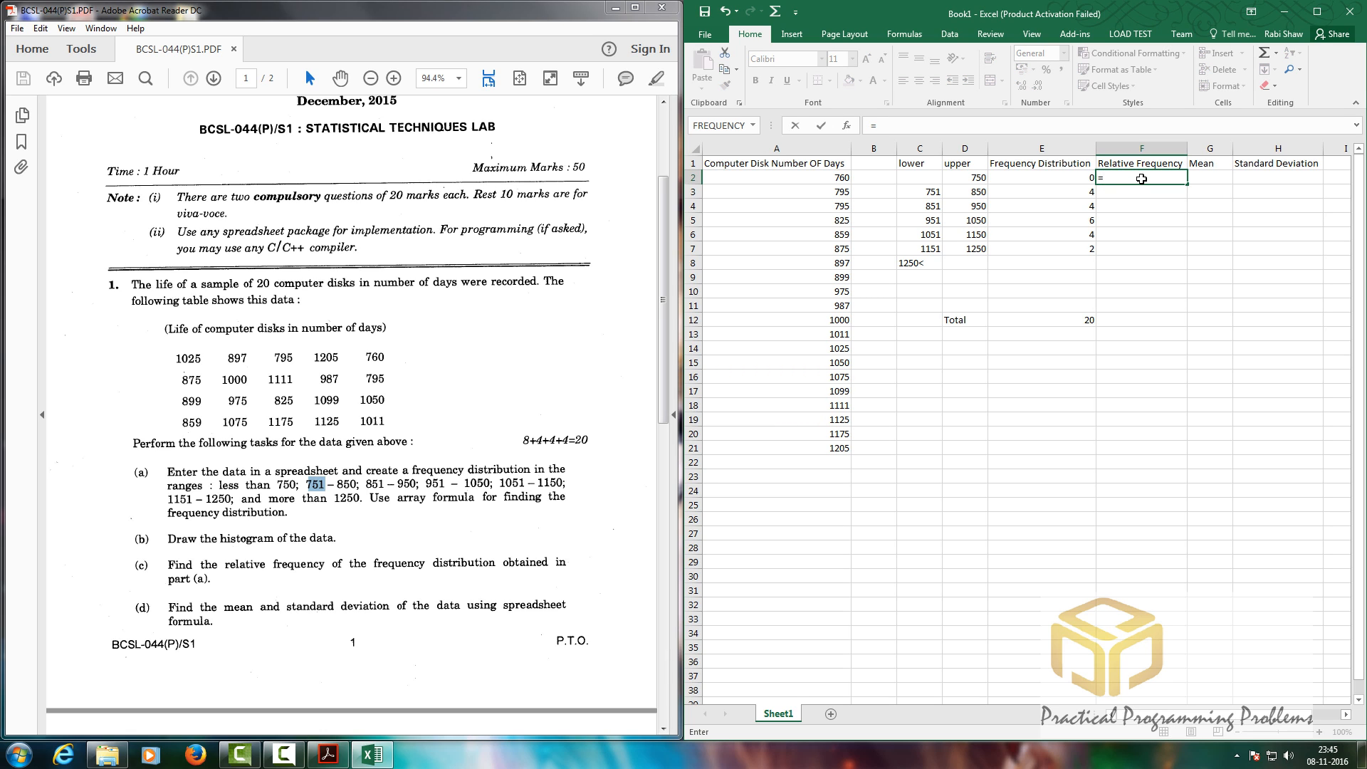
pyautogui.click(1066, 179)
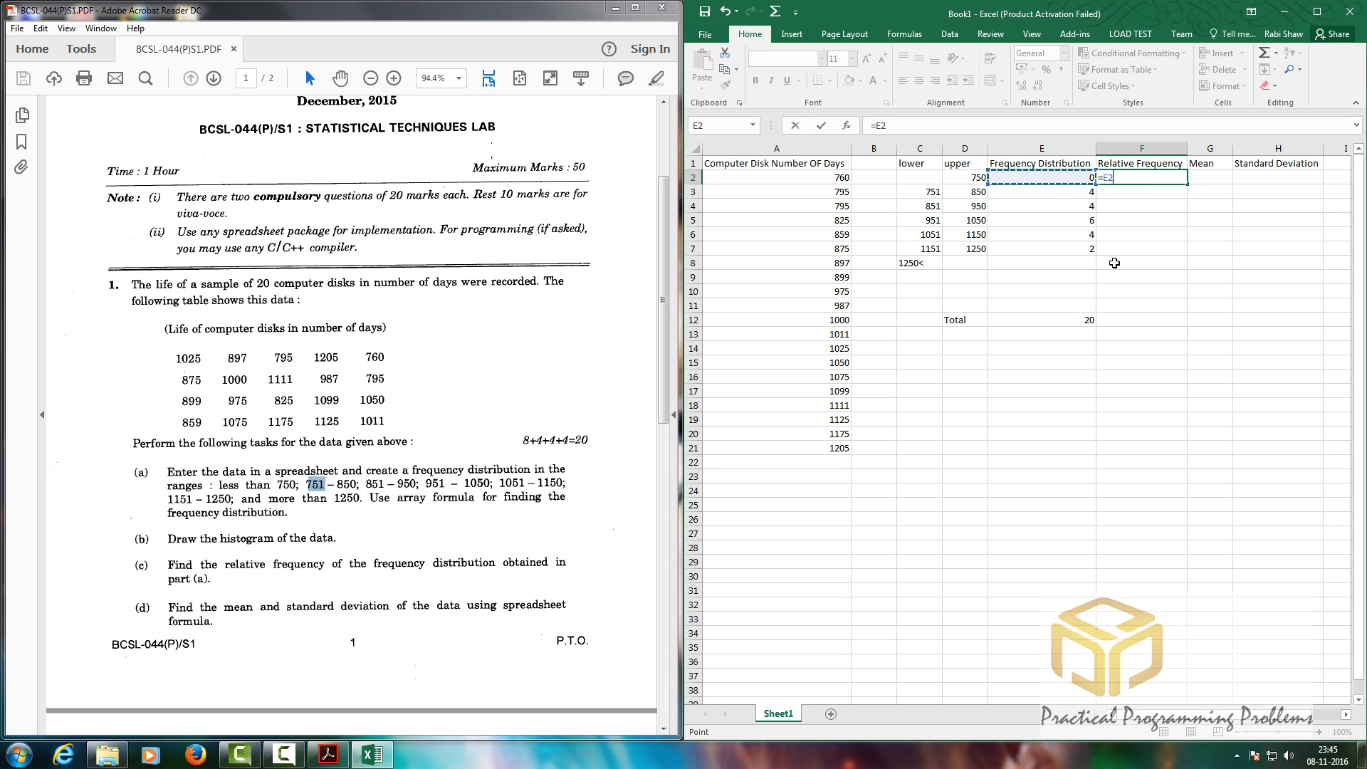
pyautogui.write('/')
pyautogui.click(1069, 325)
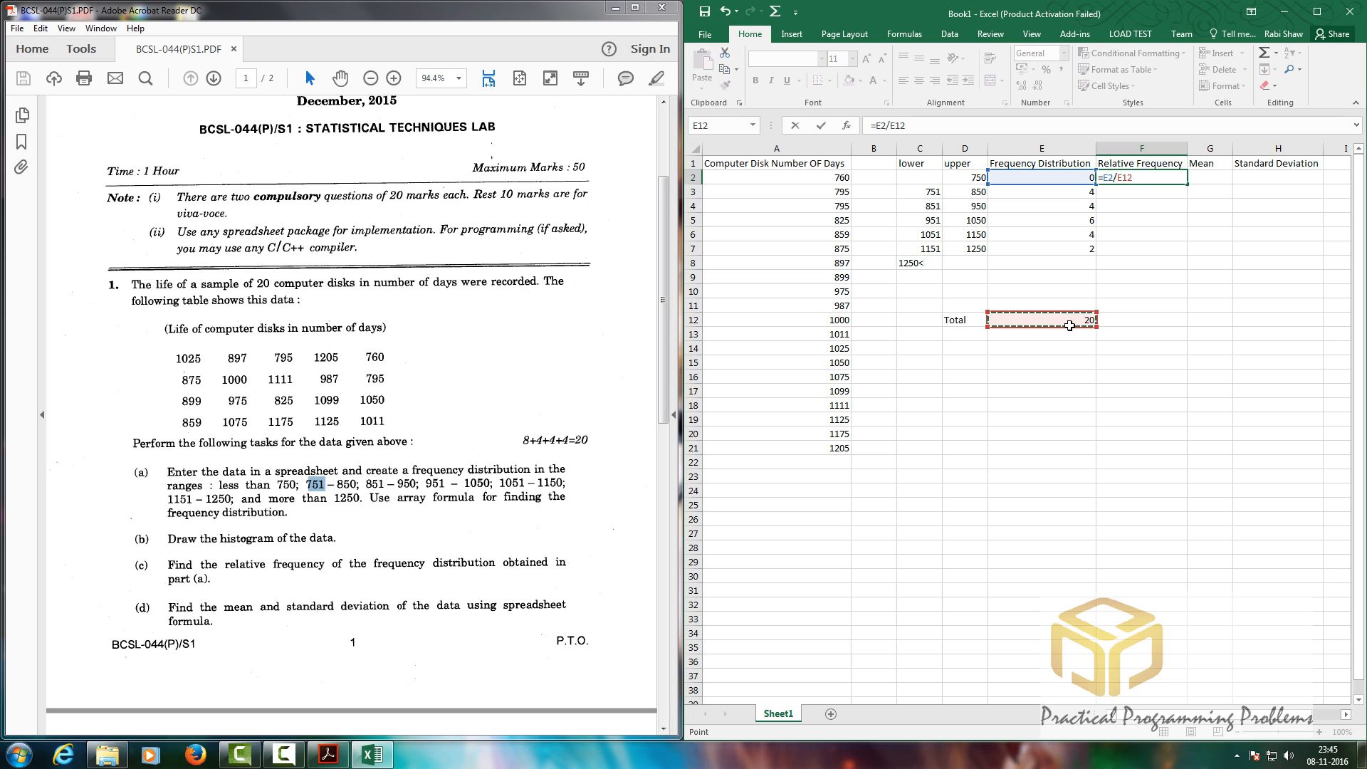
pyautogui.press('Return')
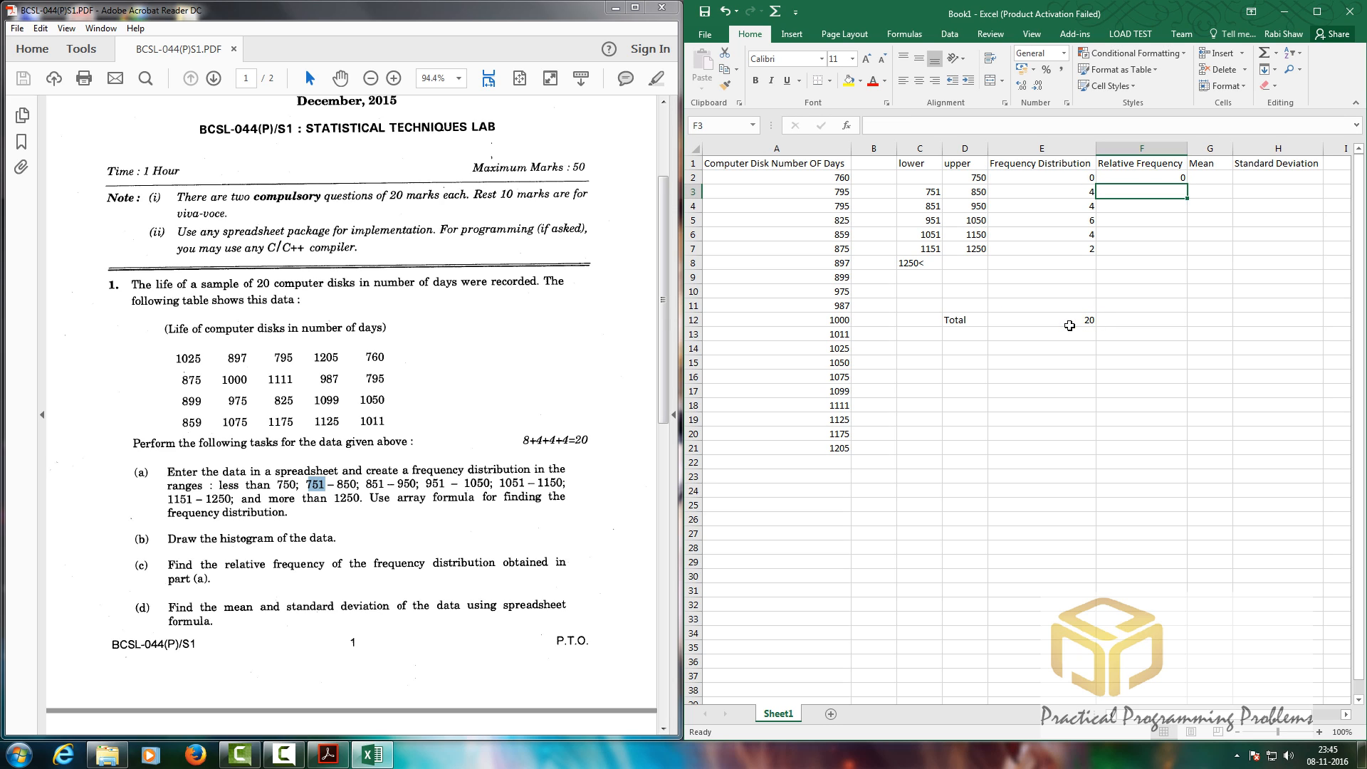
# Calculate the relative frequency of the 751–850 class in F3 by dividing E3 by the total in E12.
pyautogui.write('=')
pyautogui.click(1079, 191)
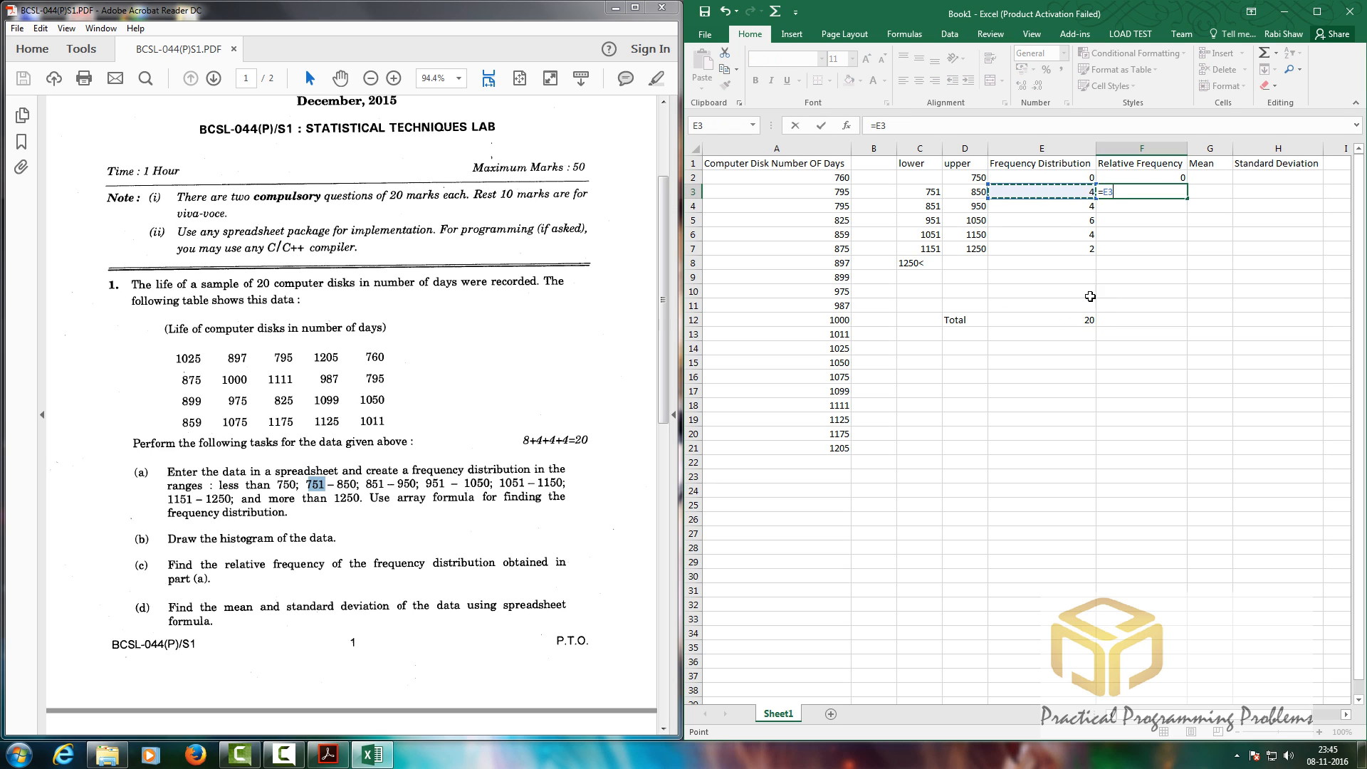
pyautogui.write('/')
pyautogui.click(1082, 321)
pyautogui.press('Return')
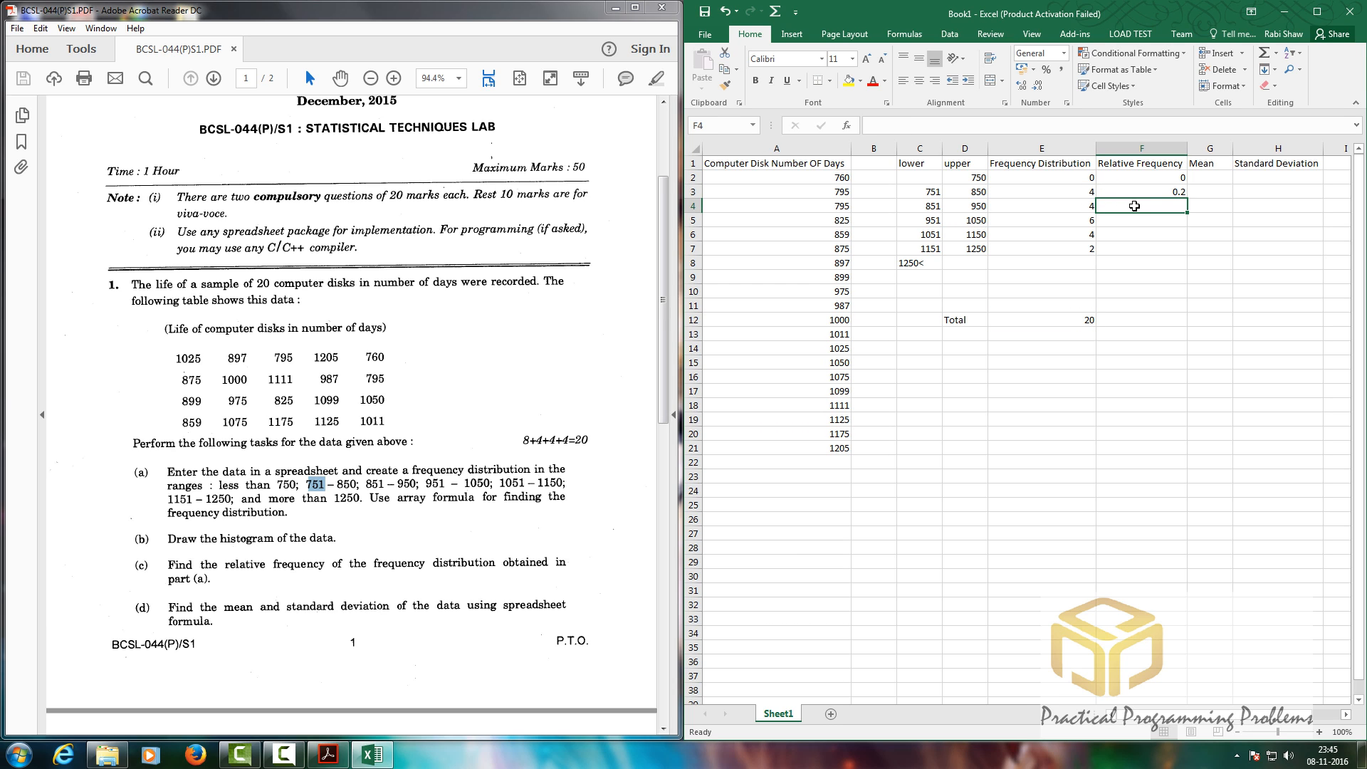
# Calculate the relative frequency of the 851–950 class in F4 with =E4/E12.
pyautogui.write('=')
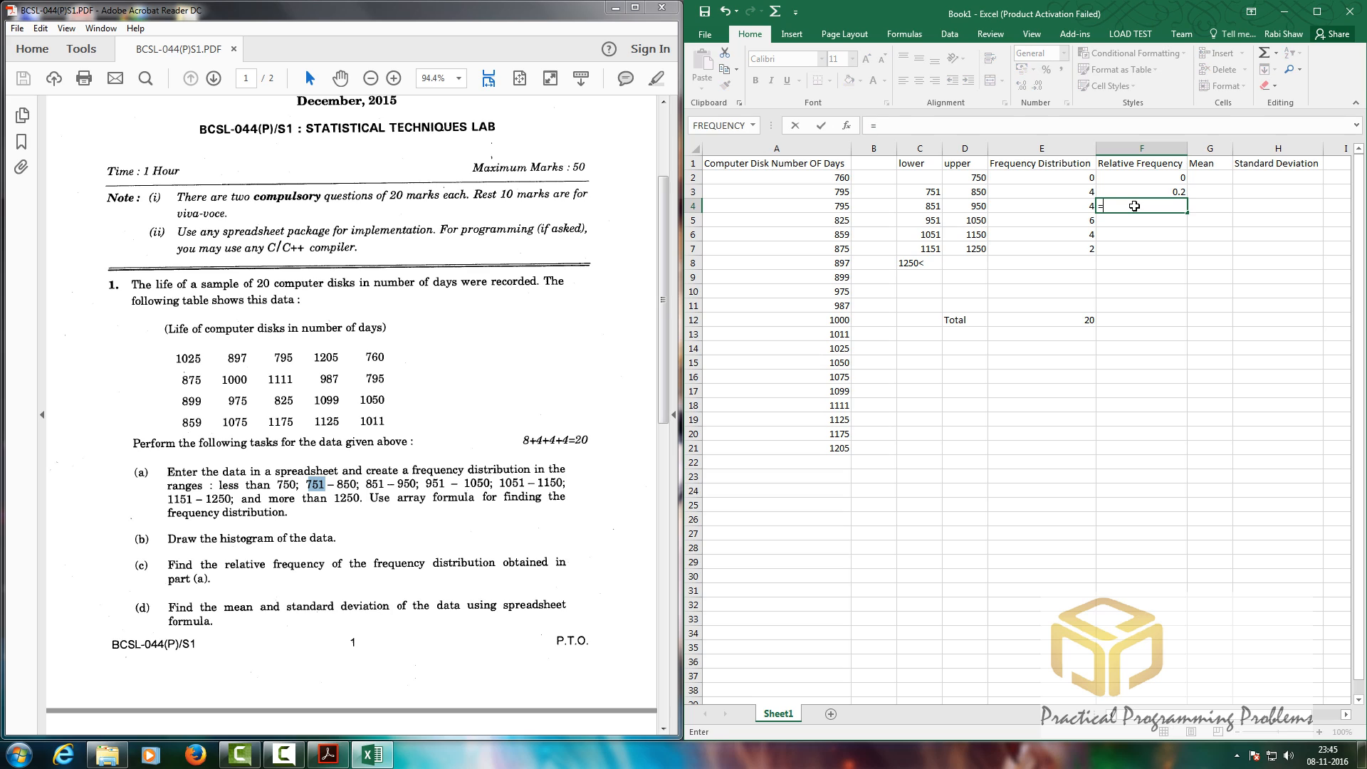
pyautogui.click(1068, 205)
pyautogui.write('/')
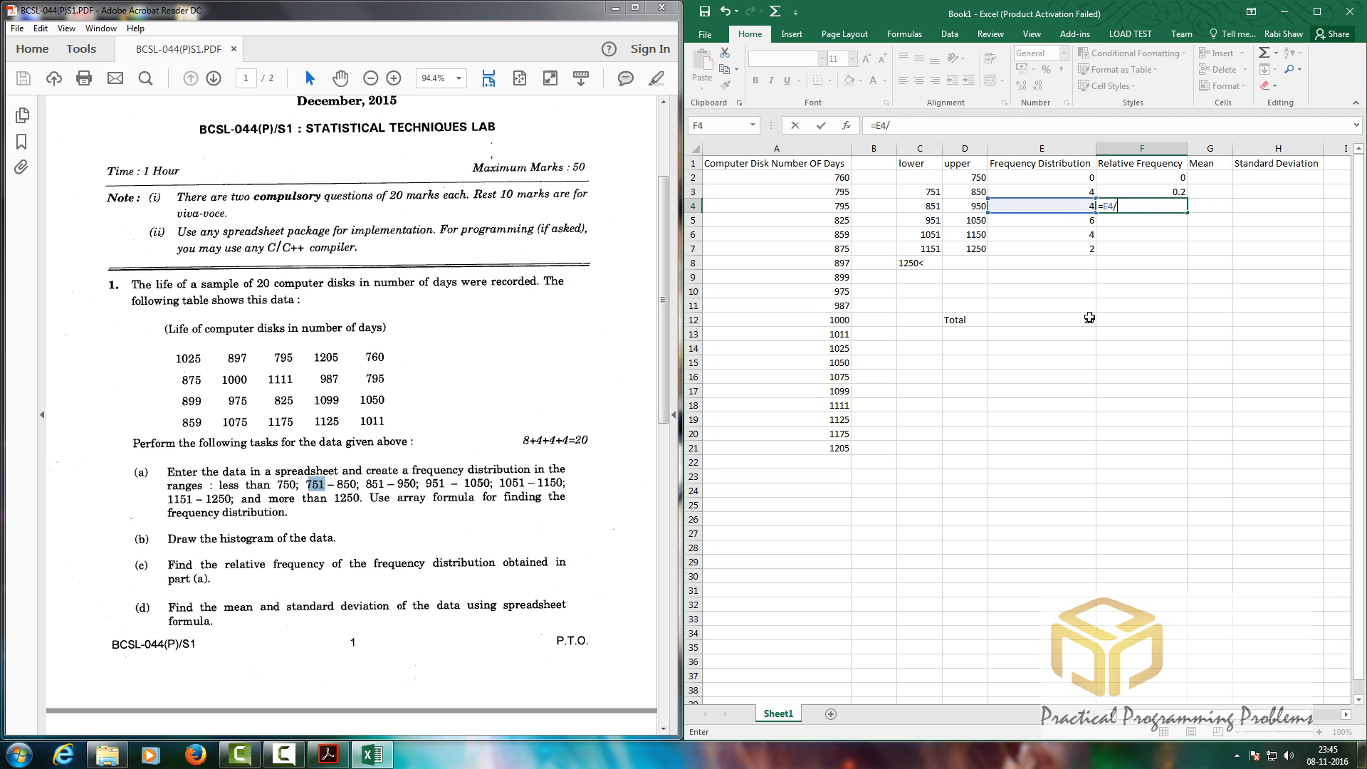
pyautogui.click(1071, 324)
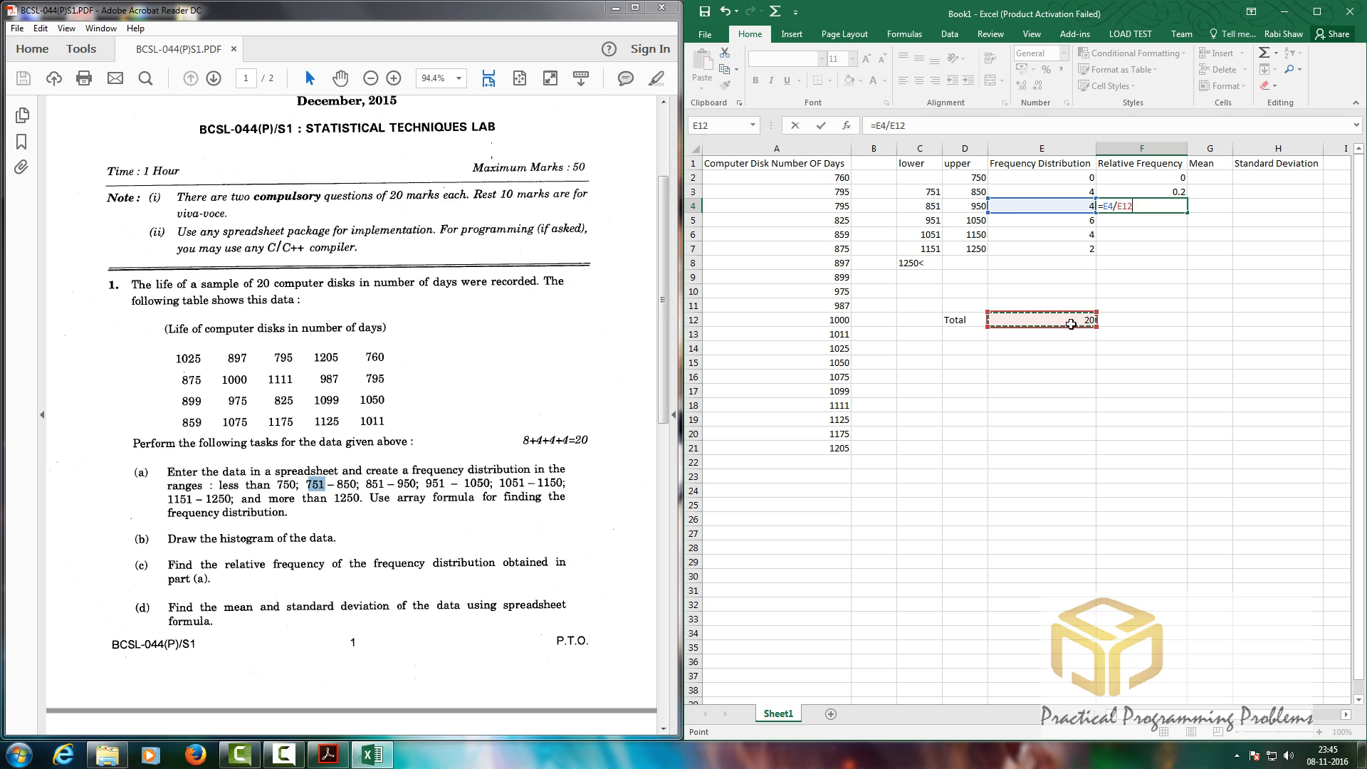
pyautogui.press('Return')
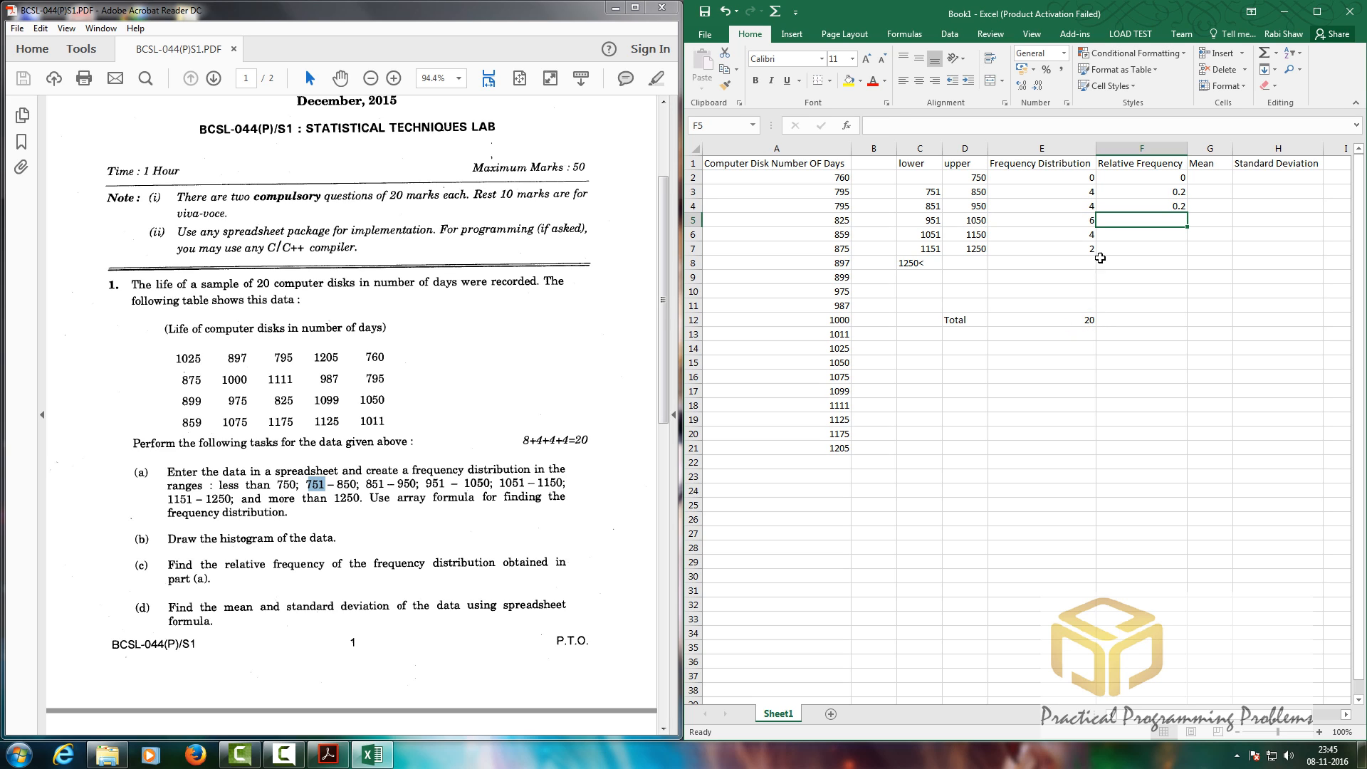
# Calculate the relative frequency of the 951–1050 class in F5 with =E5/E12.
pyautogui.write('=')
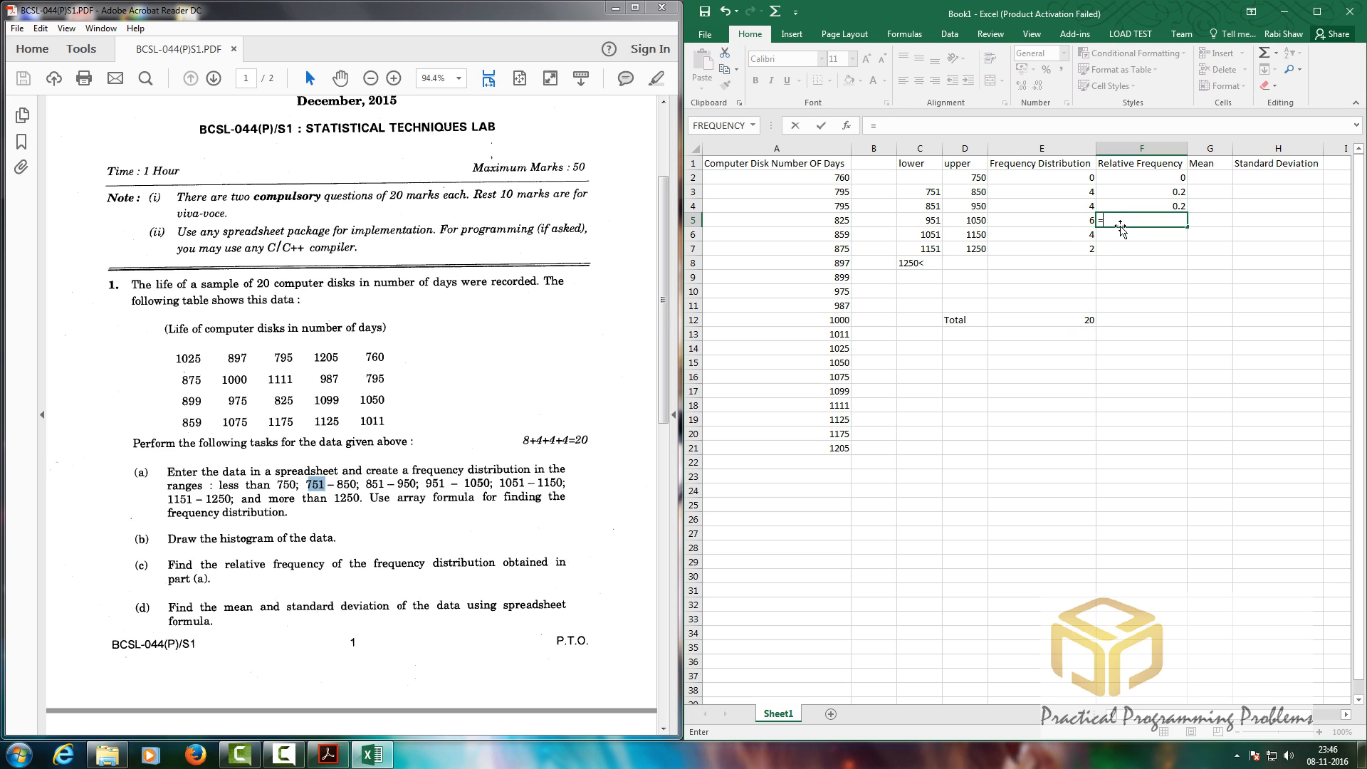
pyautogui.click(1070, 222)
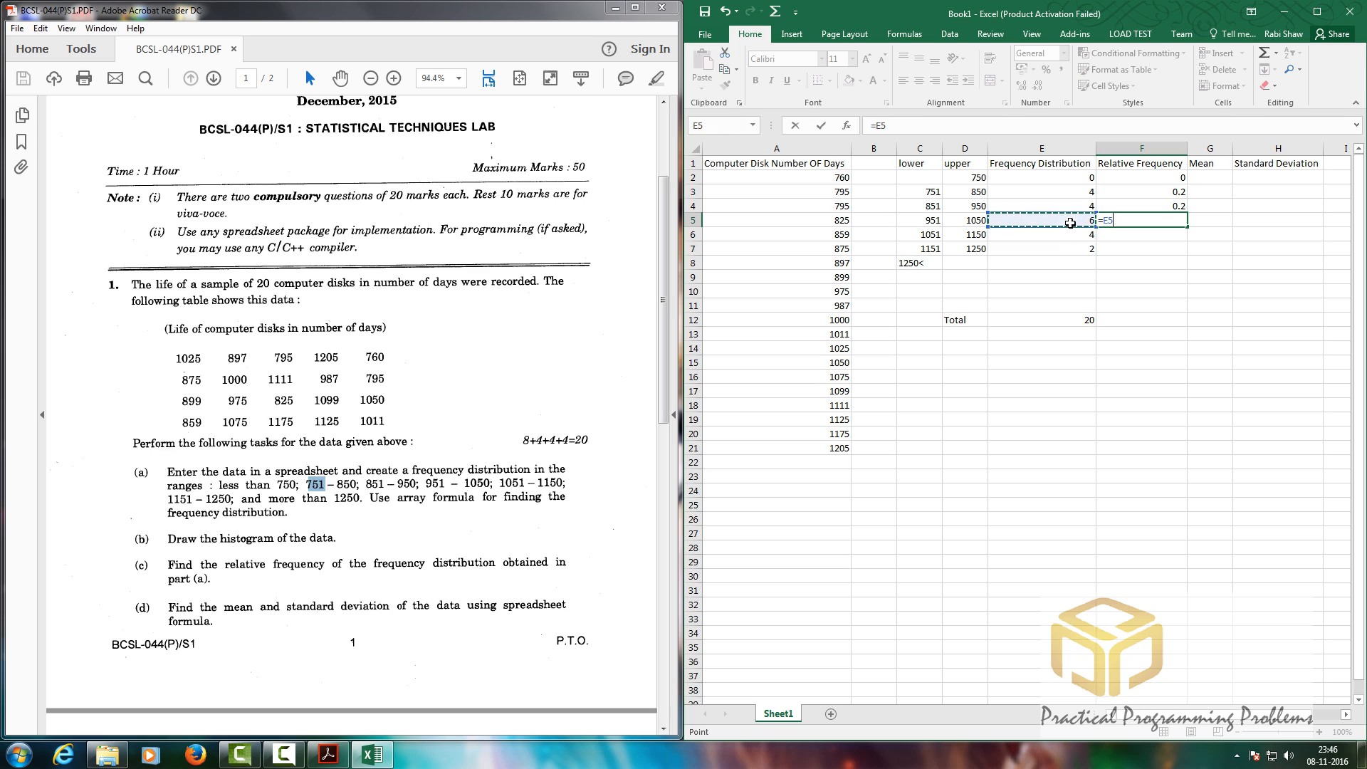
pyautogui.write('/')
pyautogui.click(1066, 322)
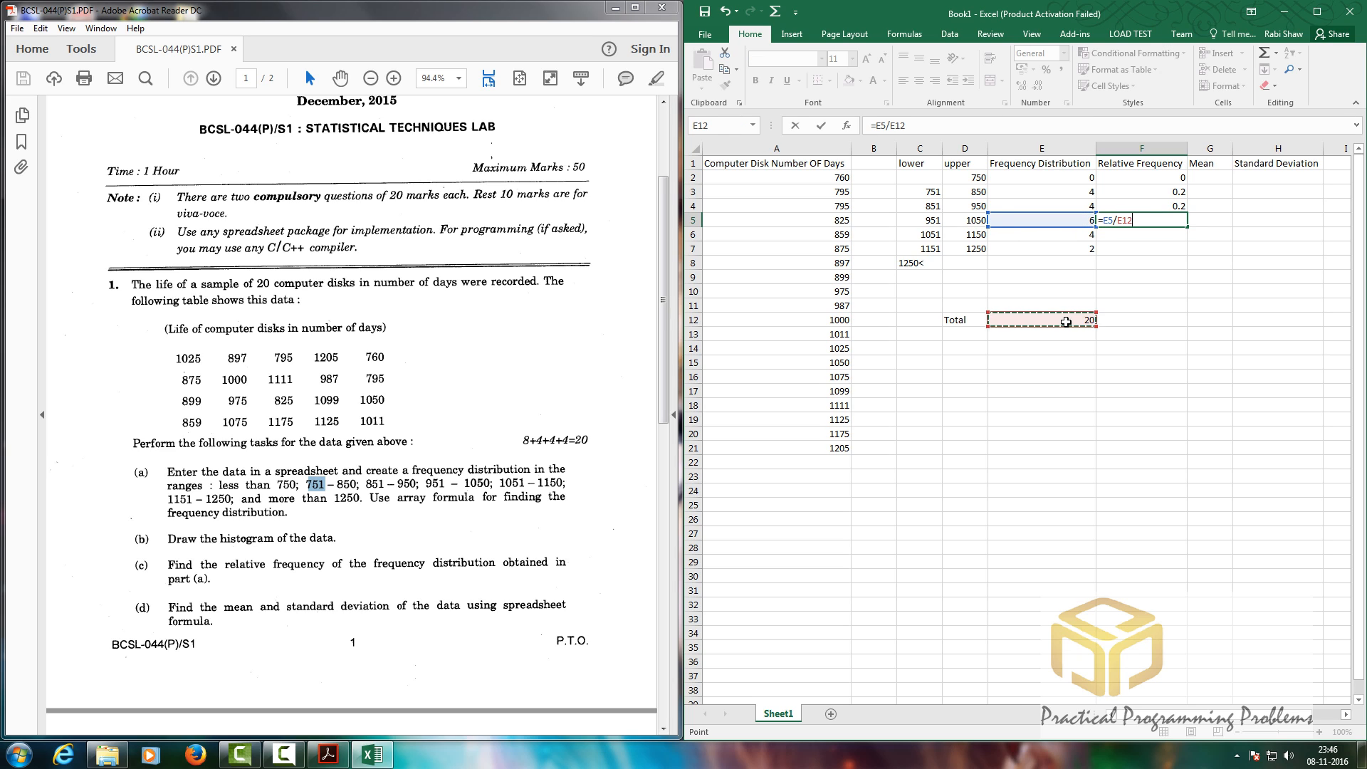
pyautogui.hotkey('ctrl', 'Return')
pyautogui.press('Return')
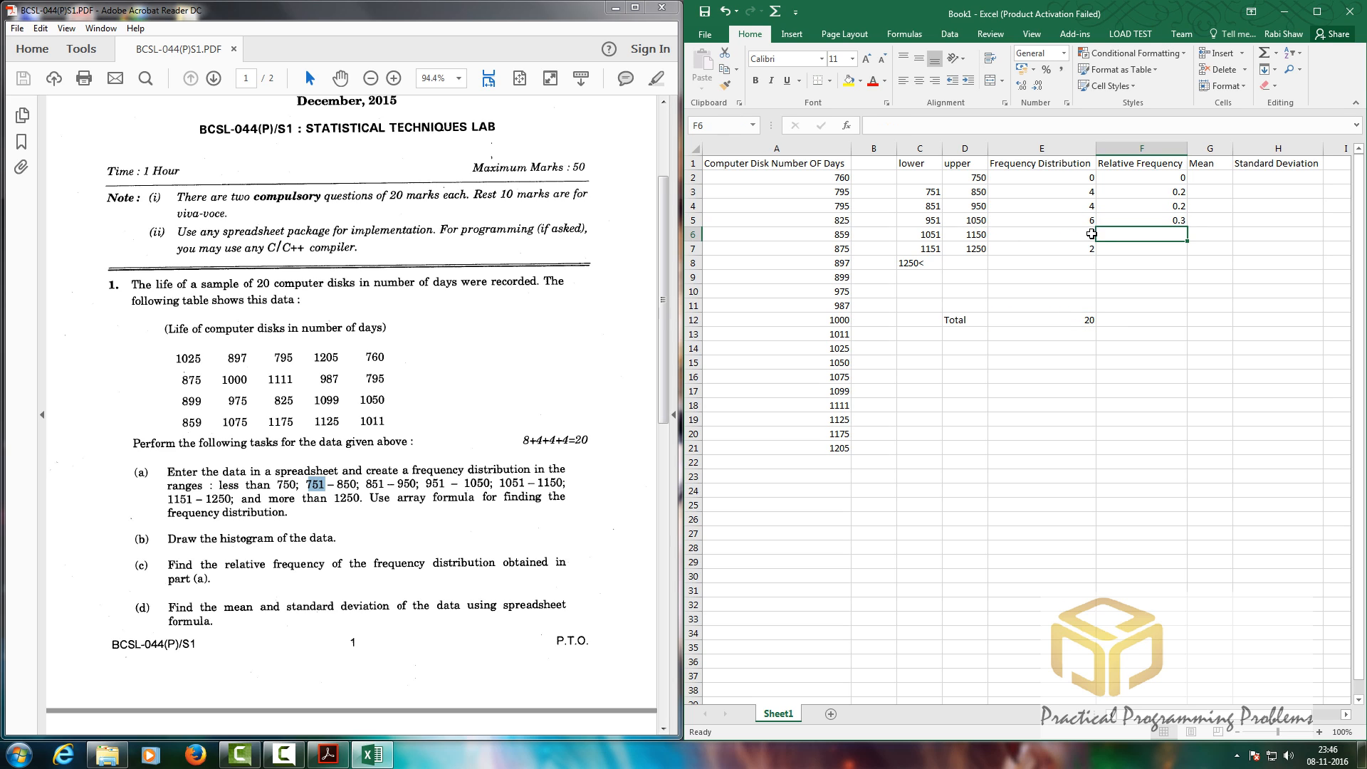
# Calculate the relative frequency of the 1051–1150 class in F6 with =E6/E12.
pyautogui.write('=')
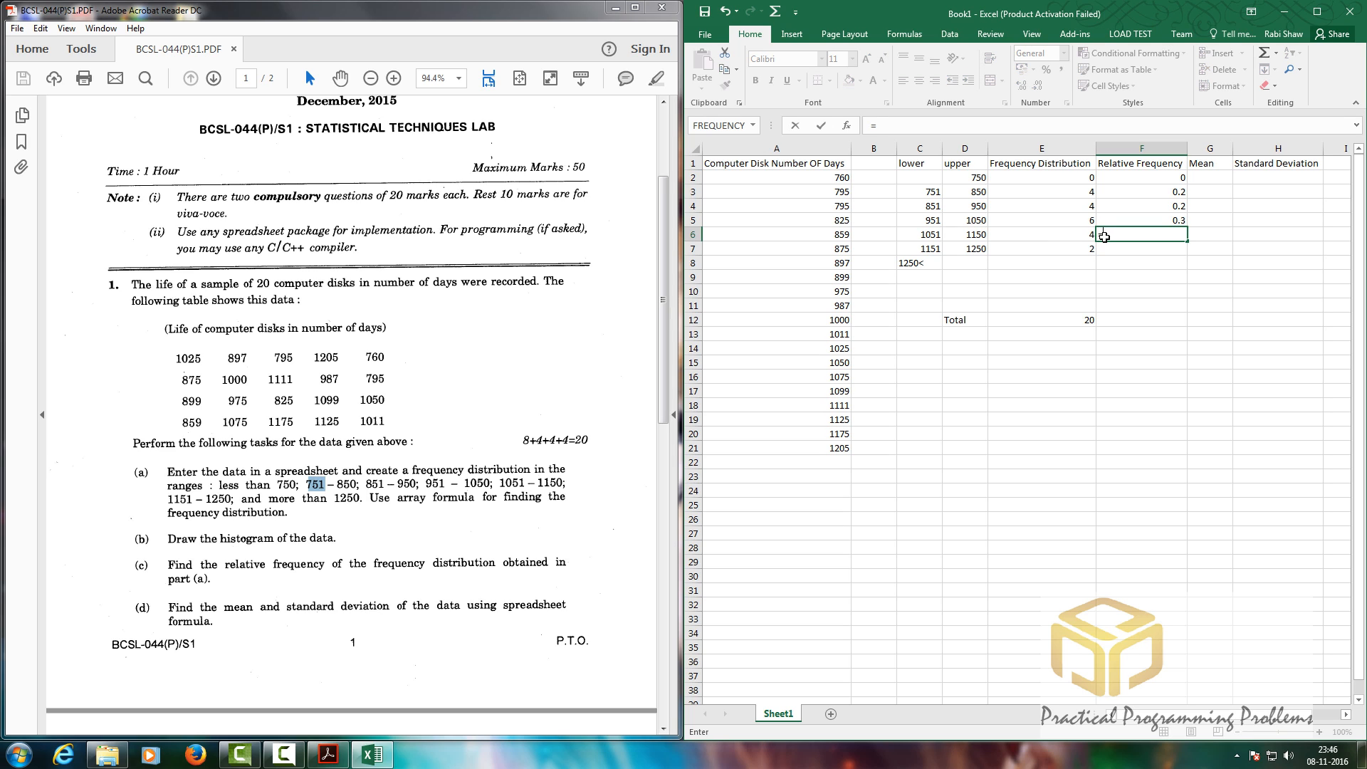
pyautogui.click(1057, 238)
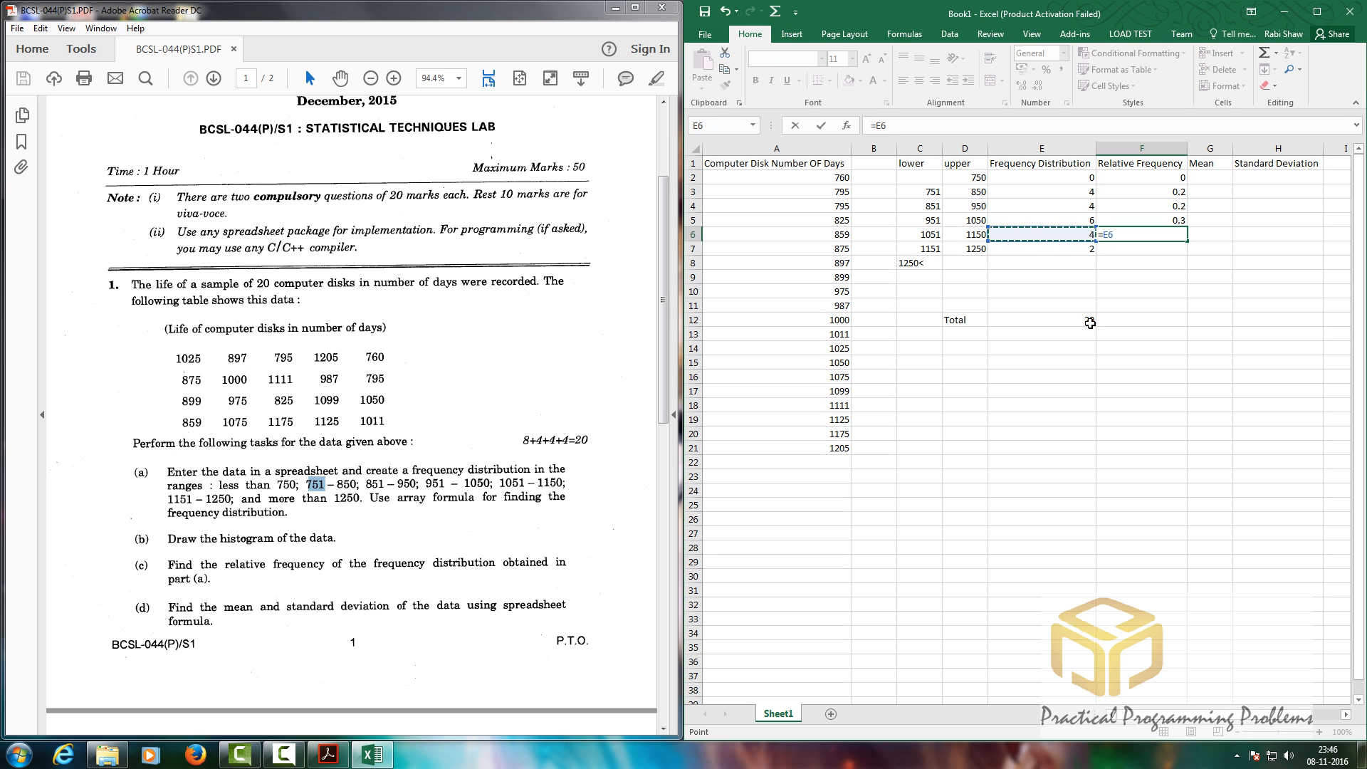
pyautogui.write('/')
pyautogui.click(1090, 323)
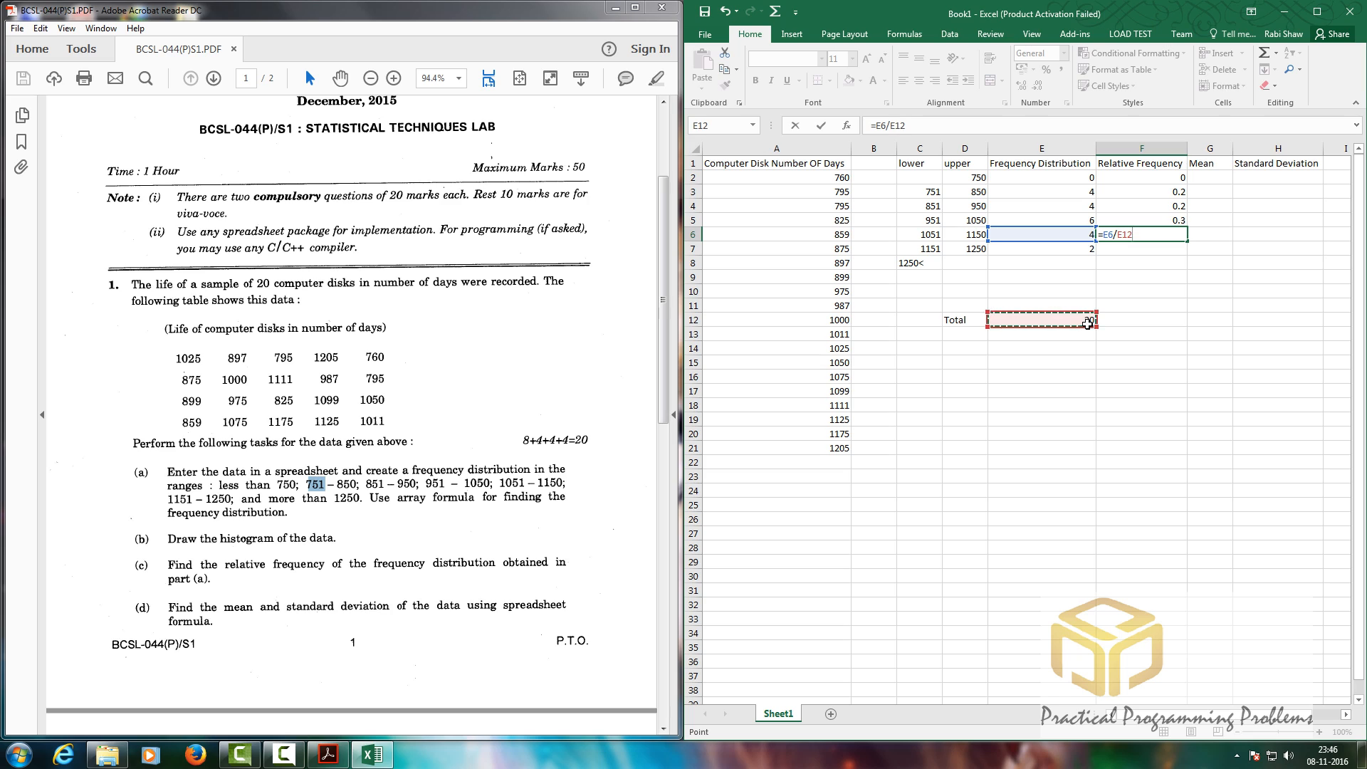
pyautogui.press('Return')
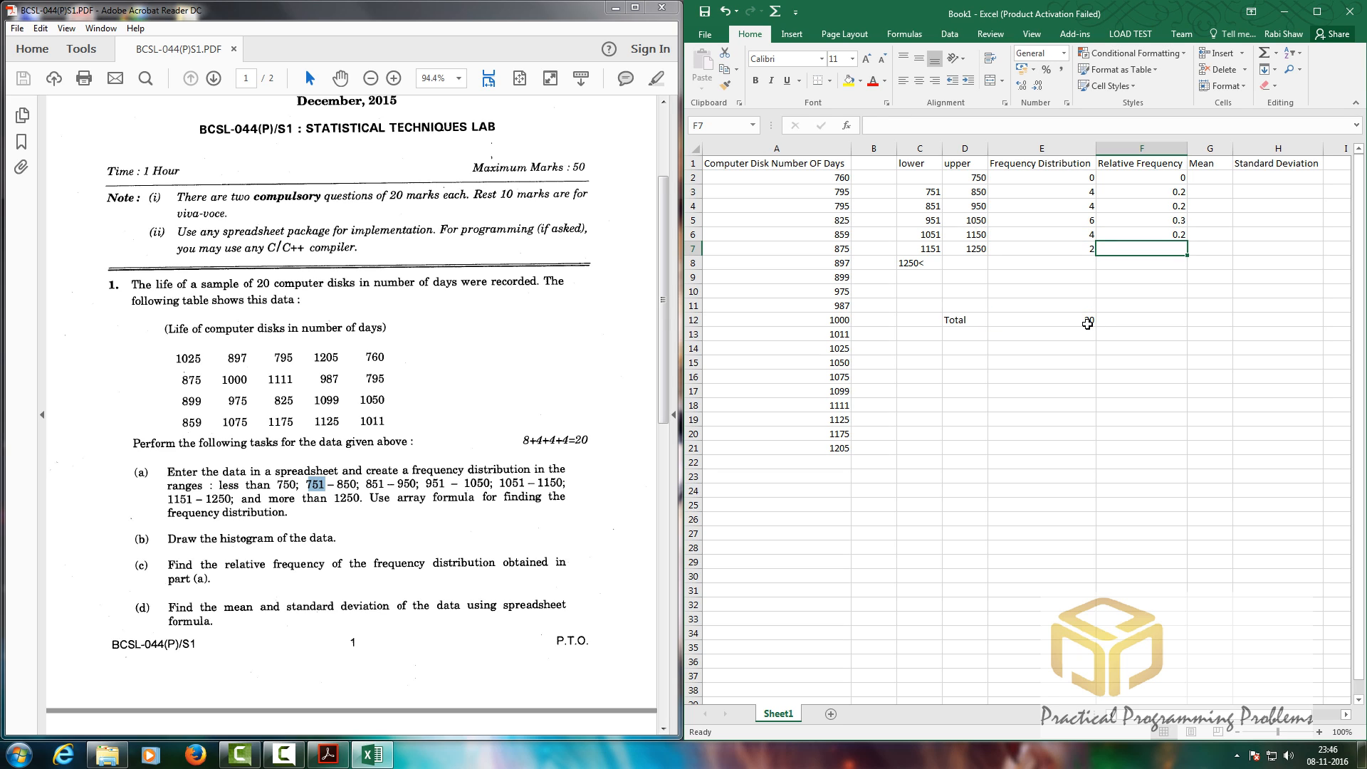
# Calculate the relative frequency of the 1151–1250 class in F7 with =E7/E12.
pyautogui.write('=')
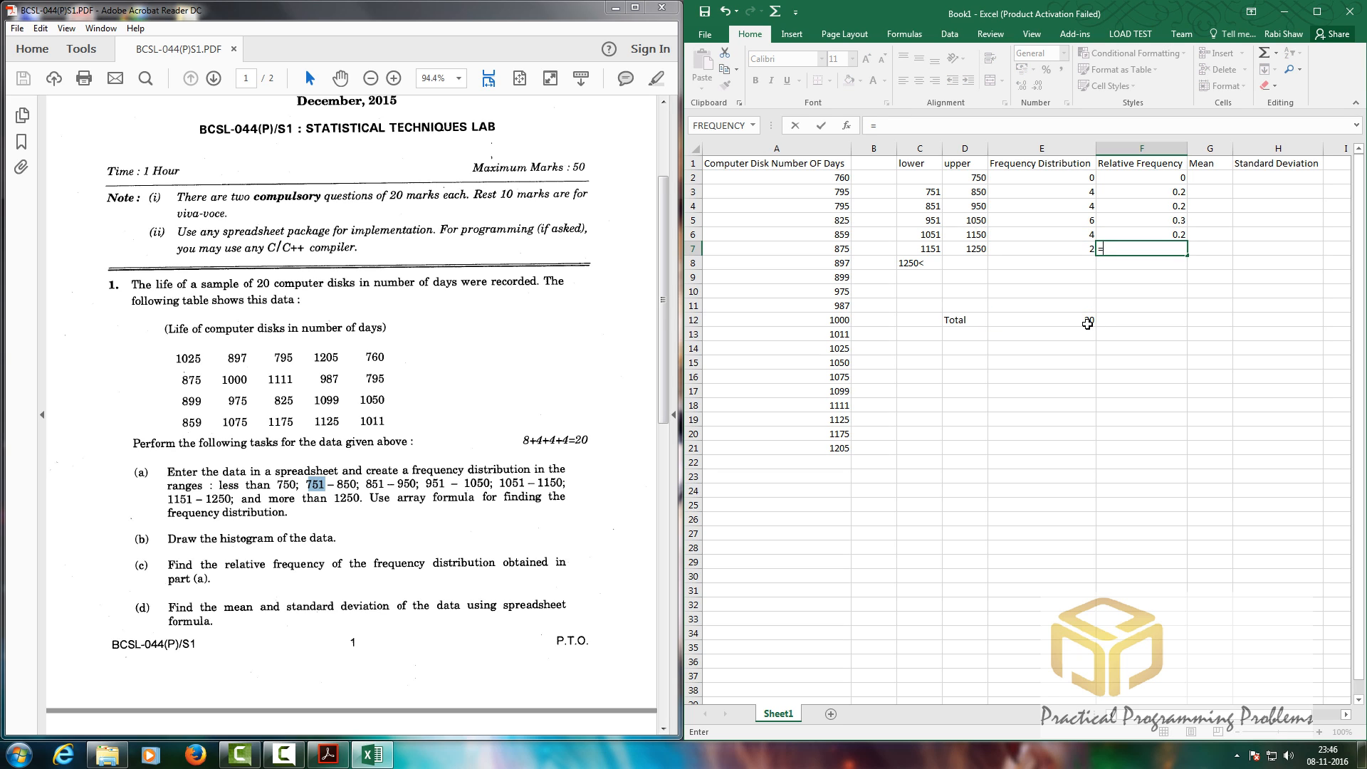
pyautogui.click(1076, 251)
pyautogui.write('/')
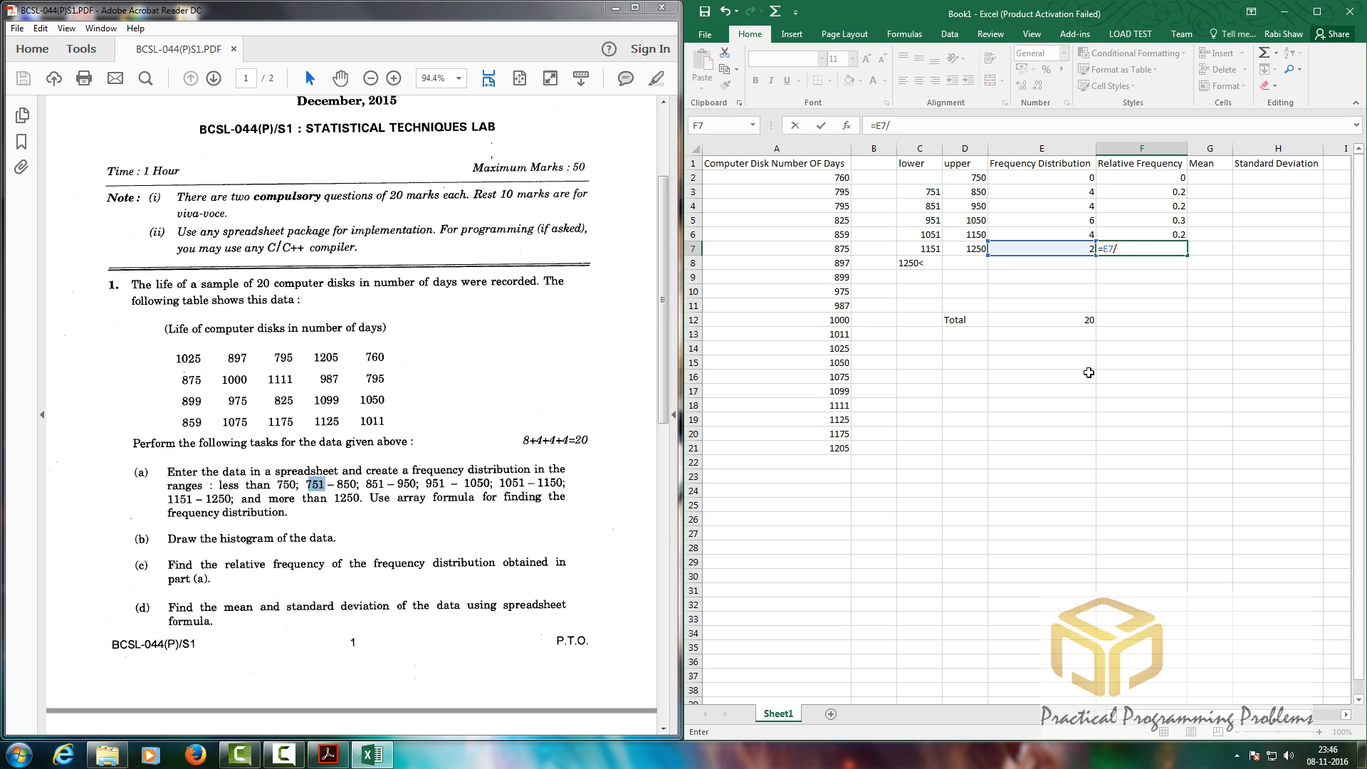
pyautogui.click(1075, 321)
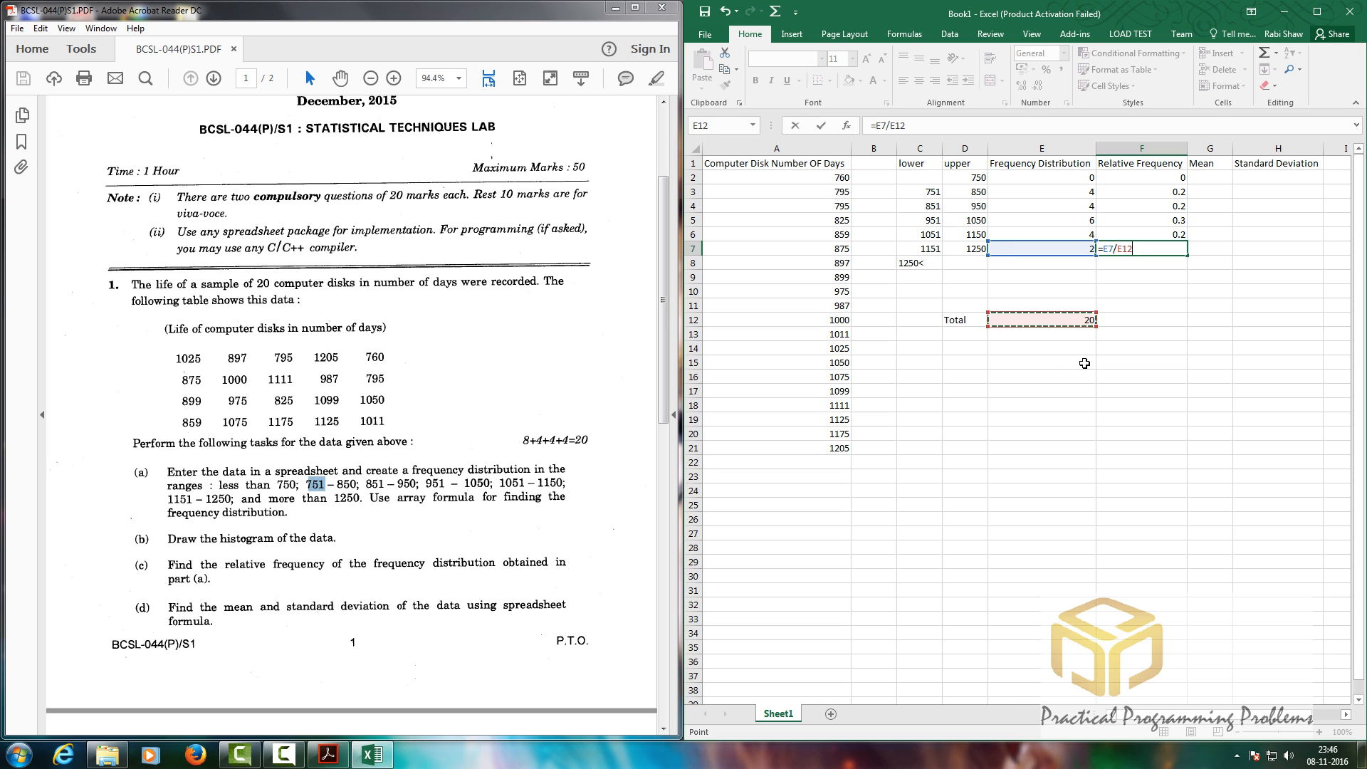
pyautogui.press('Return')
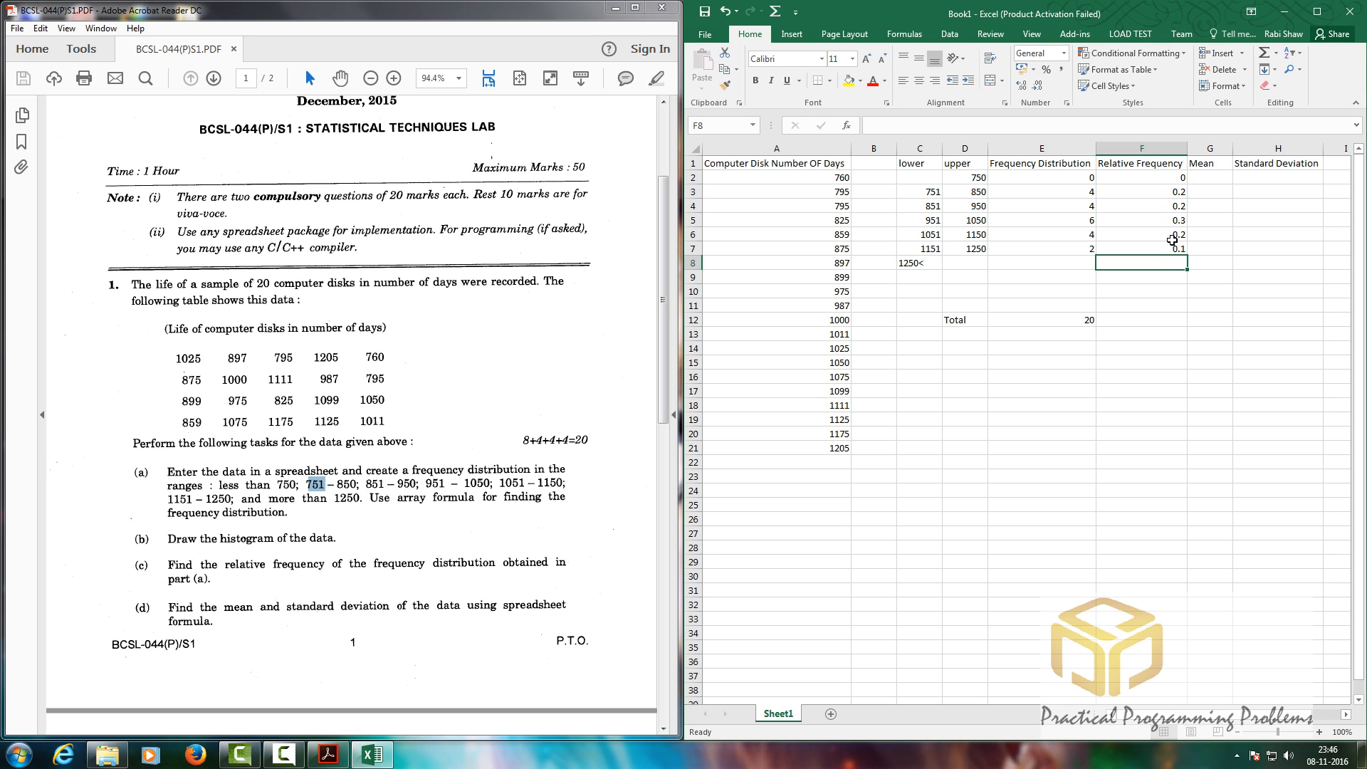
# Dismiss the Windows color scheme prompt and calculate the mean of the disk-life values in G2 with =AVERAGE(A2:A21).
pyautogui.click(1209, 177)
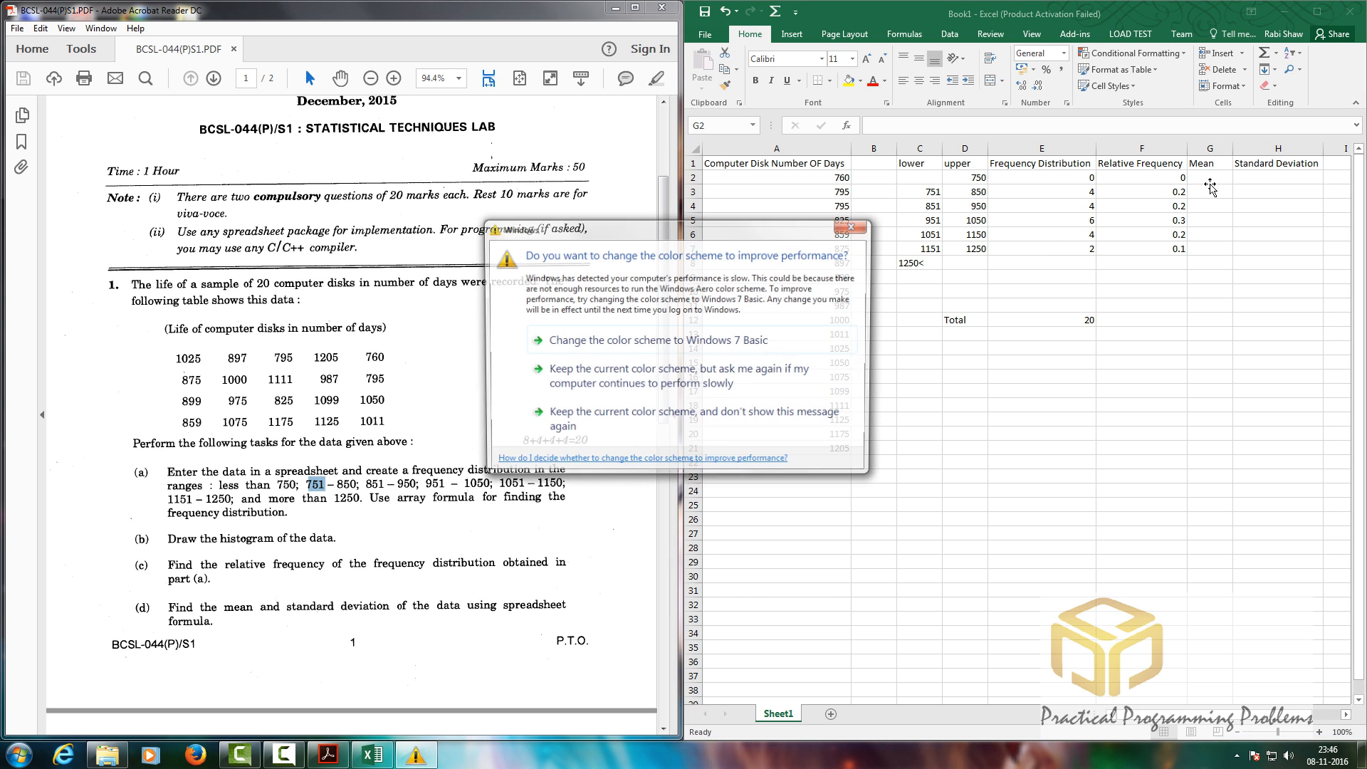
pyautogui.click(858, 227)
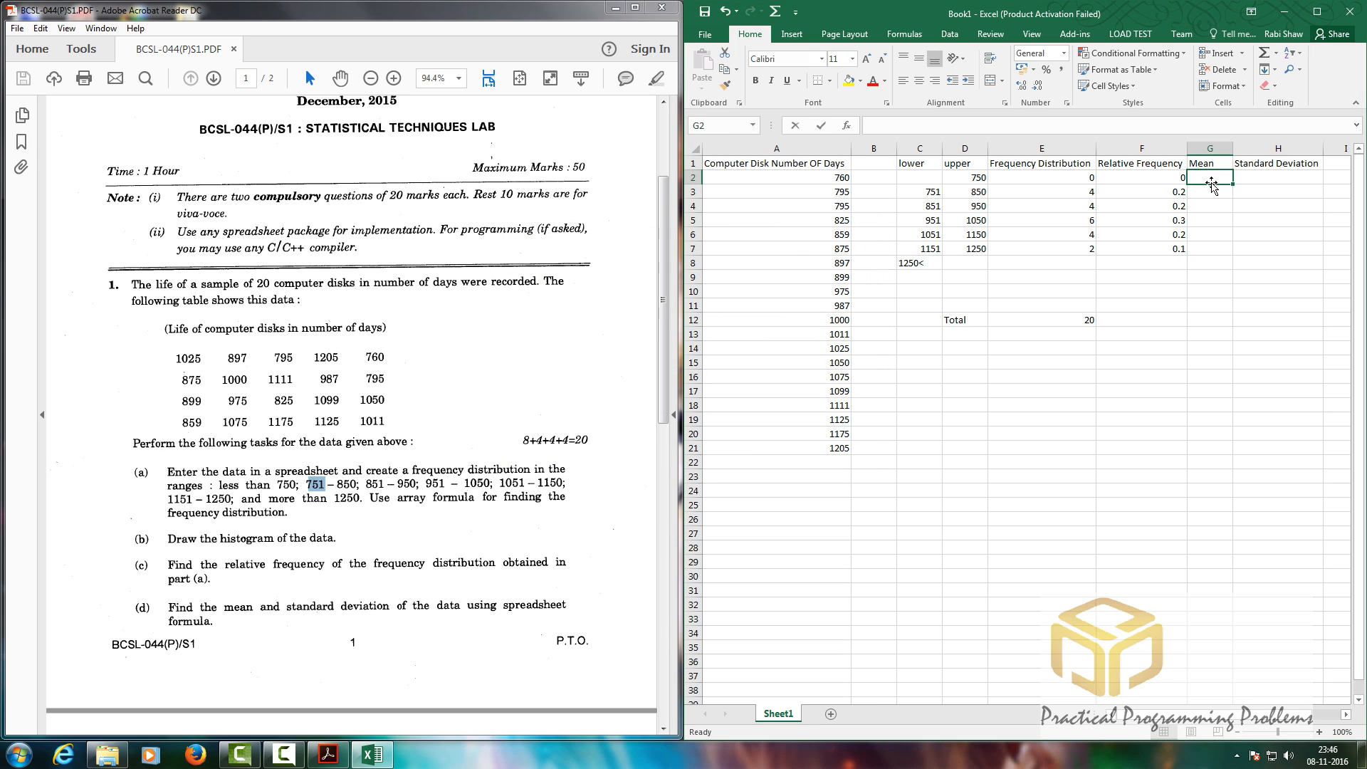
pyautogui.write('=')
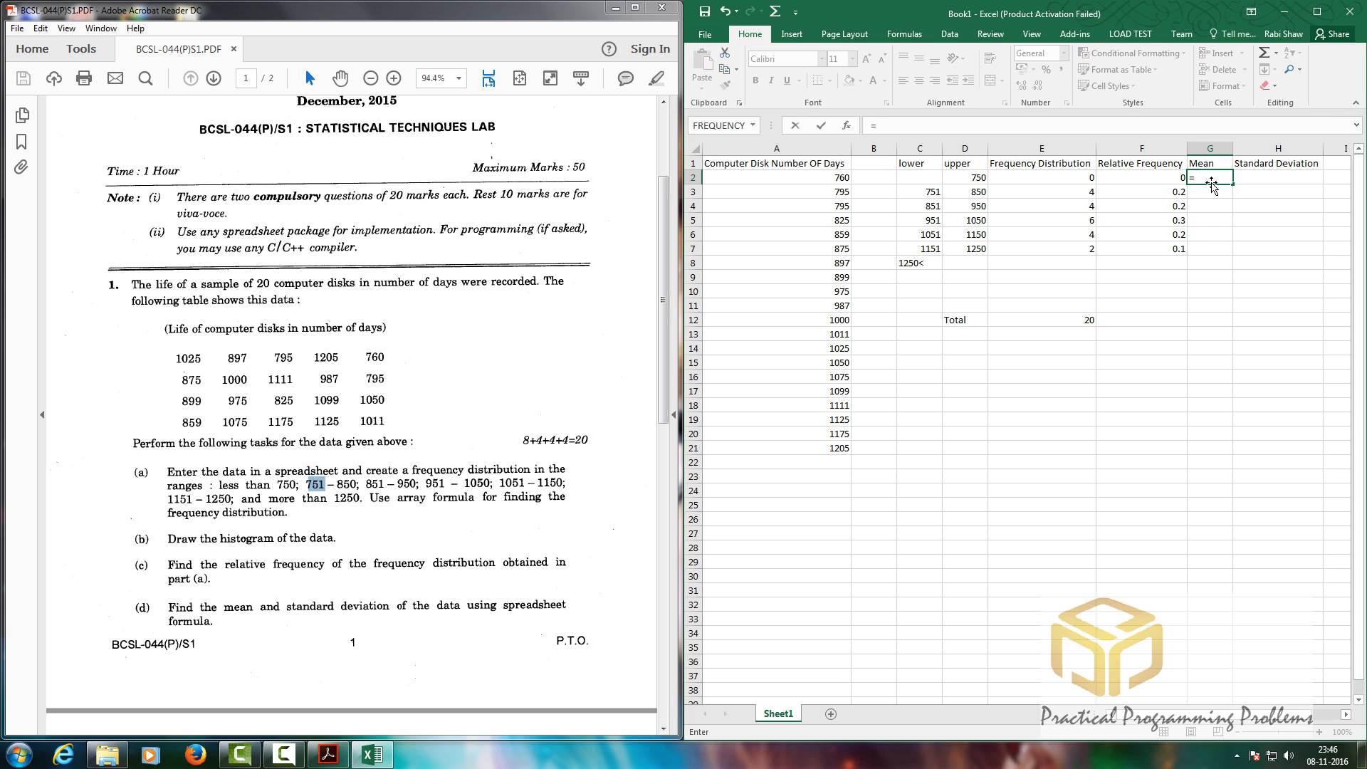
pyautogui.write('av')
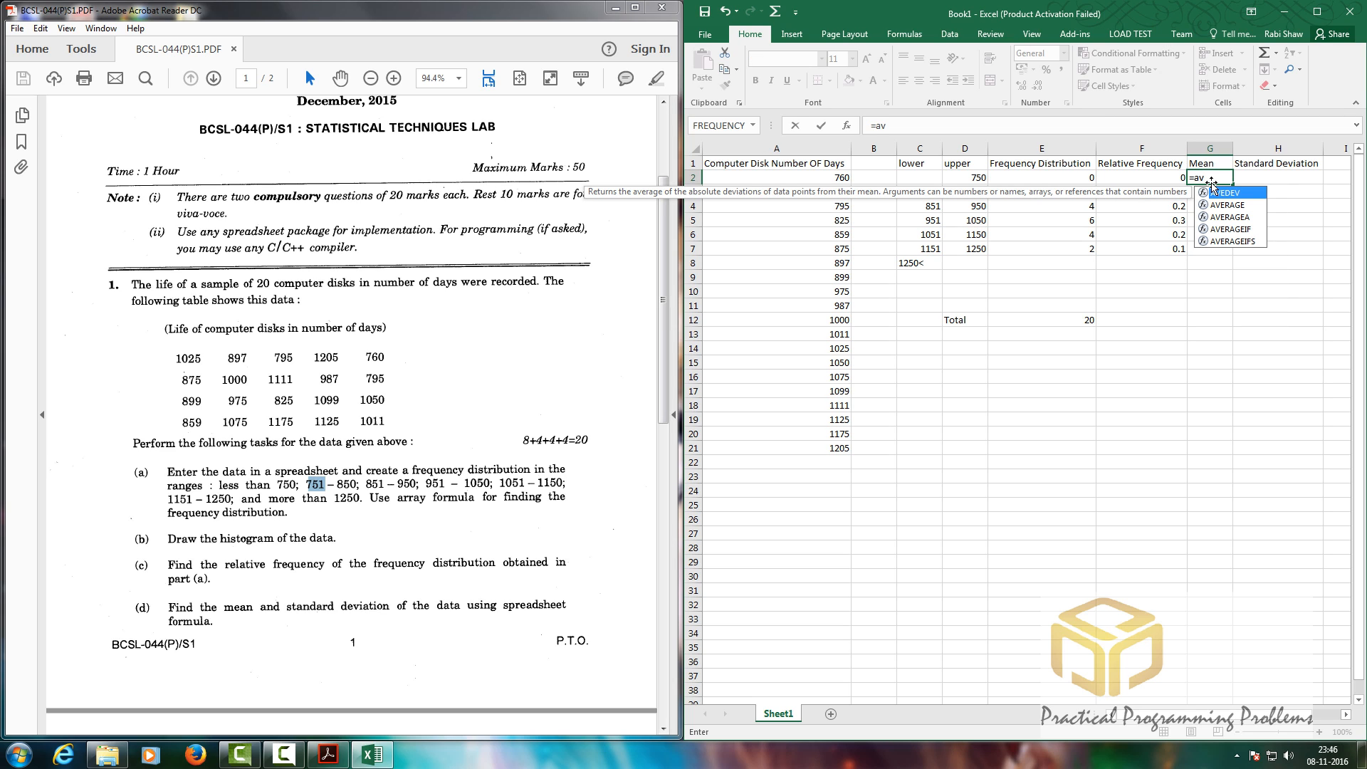
pyautogui.press('Down')
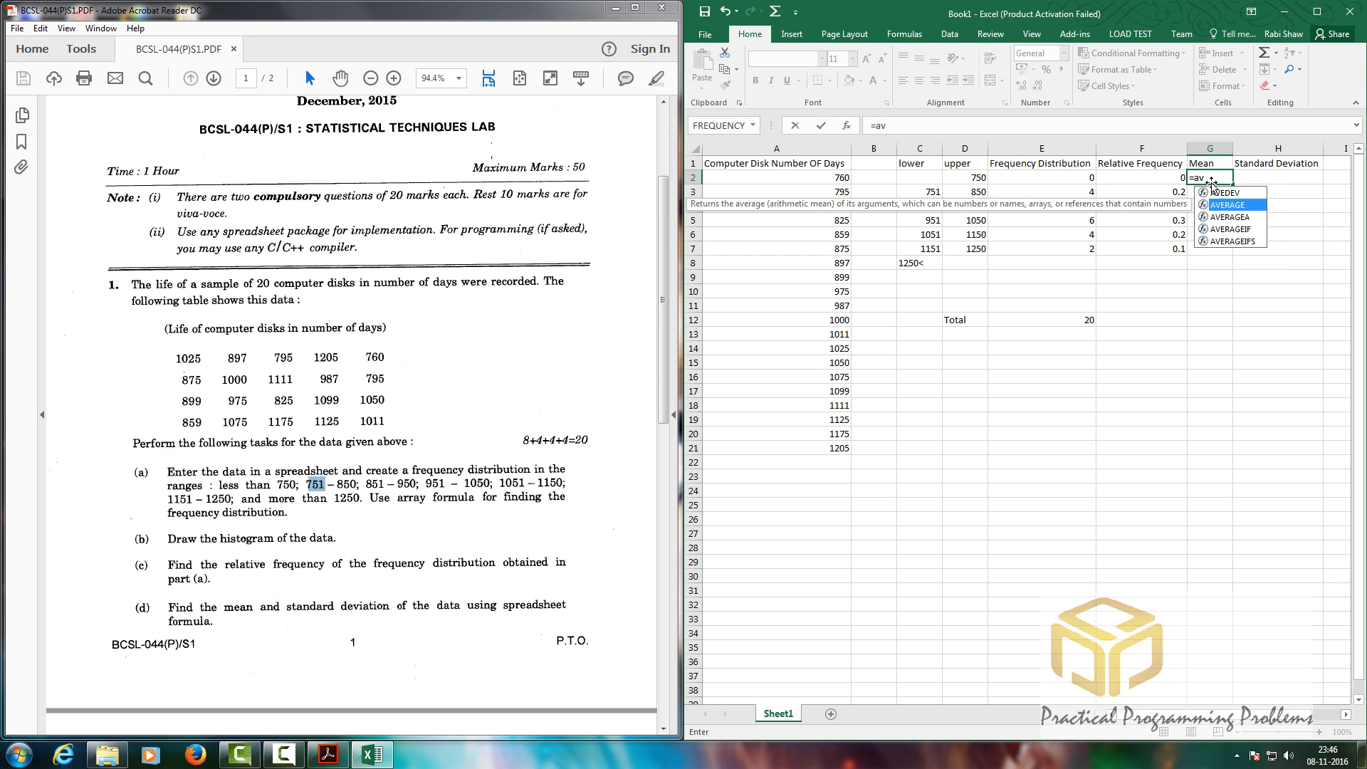
pyautogui.press('Tab')
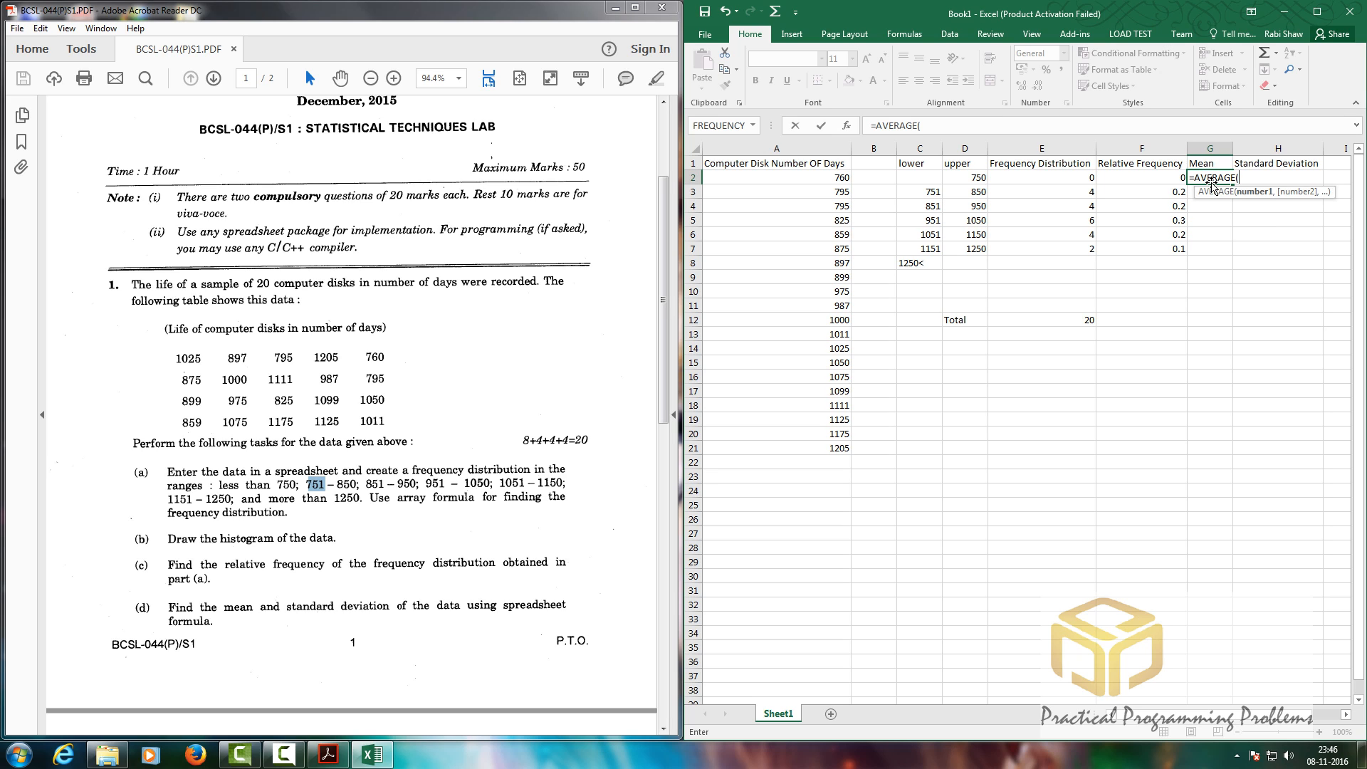
pyautogui.moveTo(830, 178); pyautogui.dragTo(828, 448)
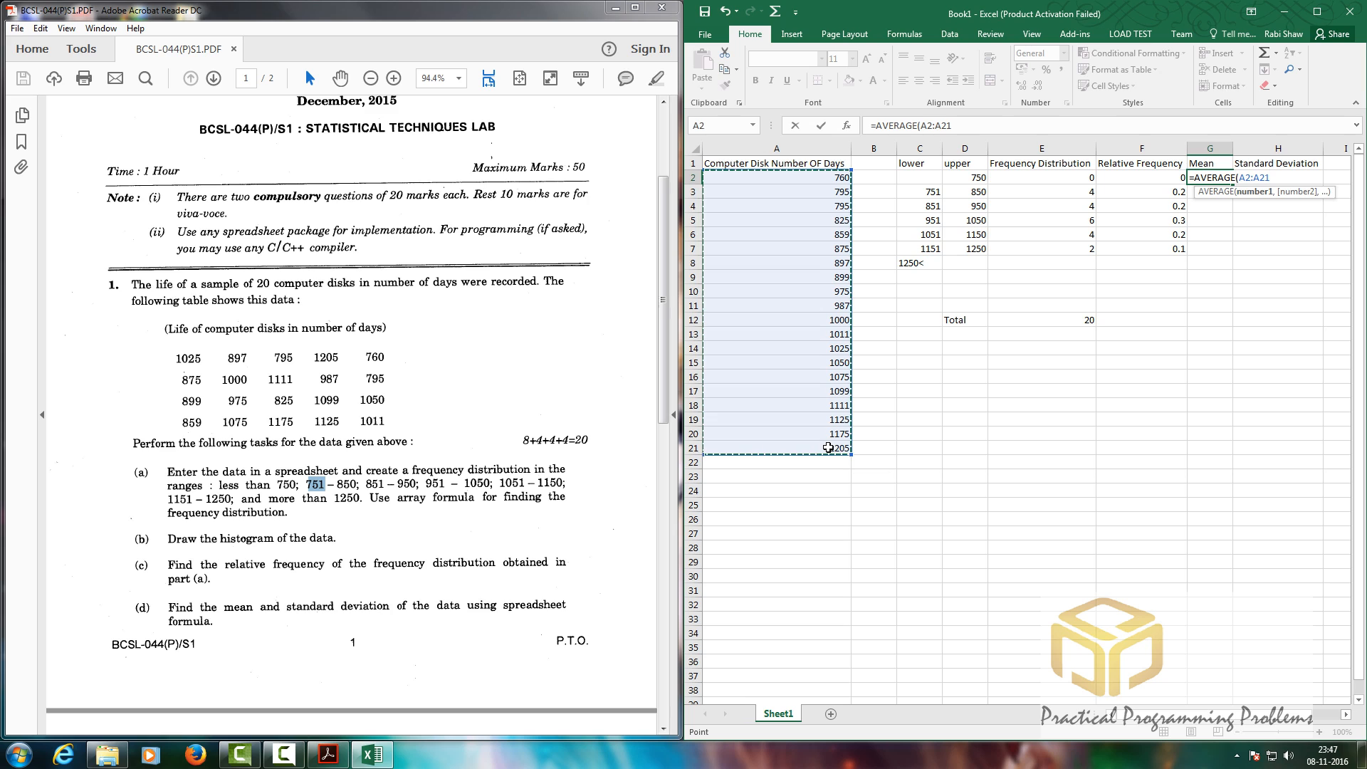
pyautogui.write(')')
pyautogui.press('Return')
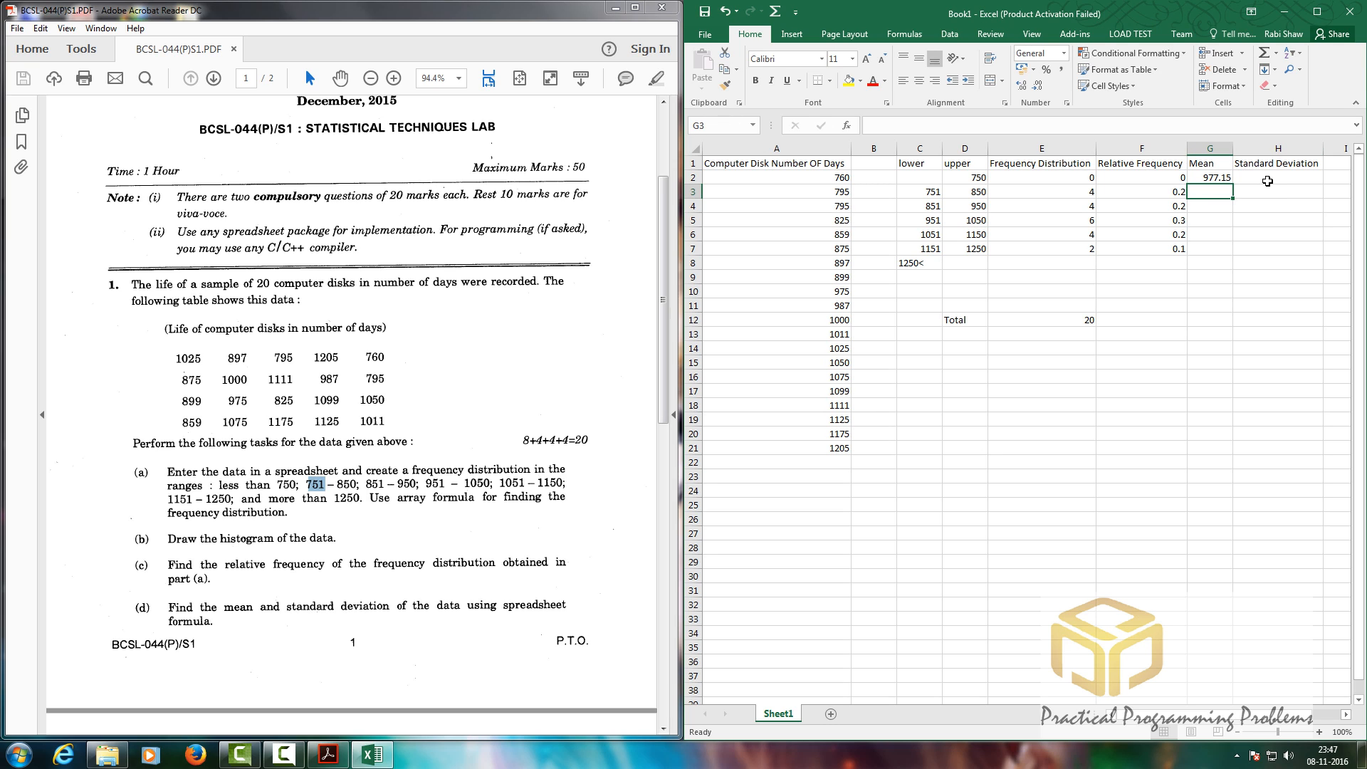
# Calculate the standard deviation of the disk-life values in H2 using STDEVA over A2:A21.
pyautogui.click(1267, 180)
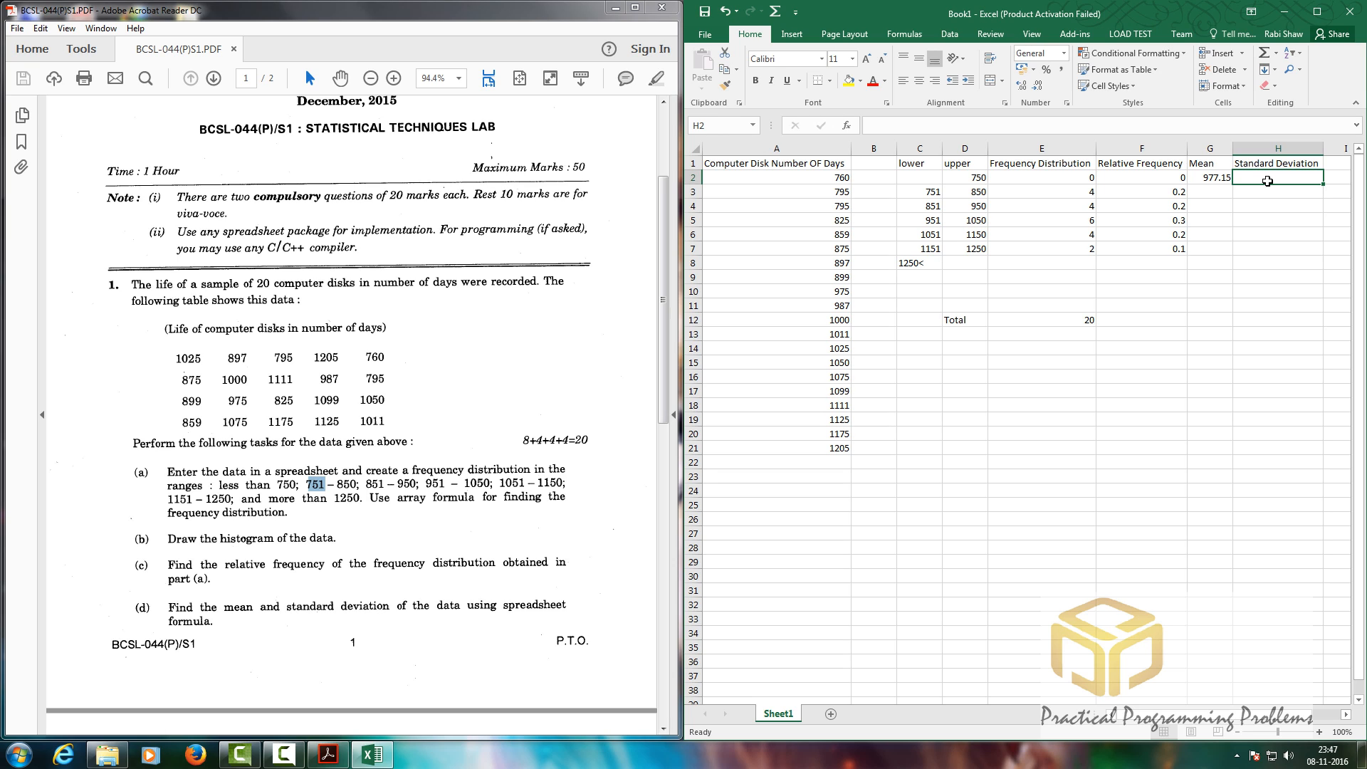
pyautogui.write('=')
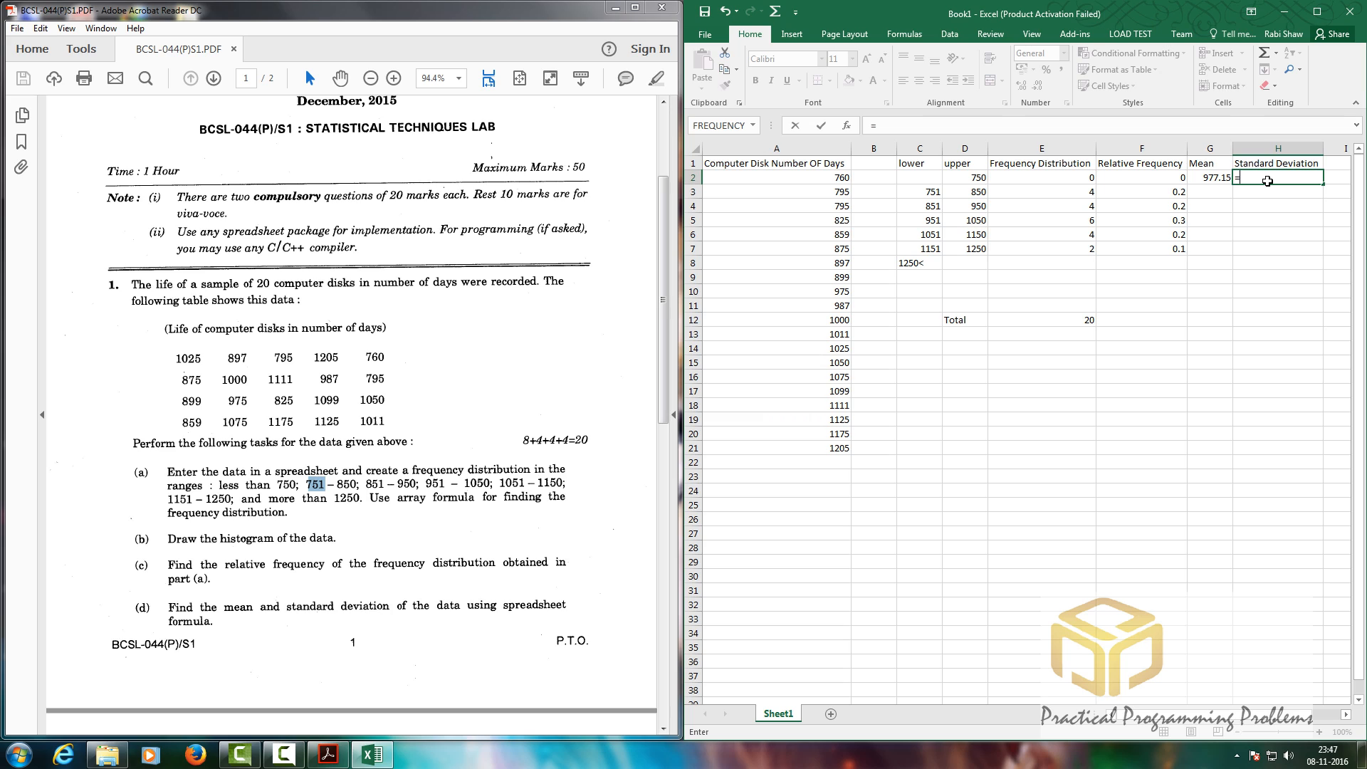
pyautogui.write('s')
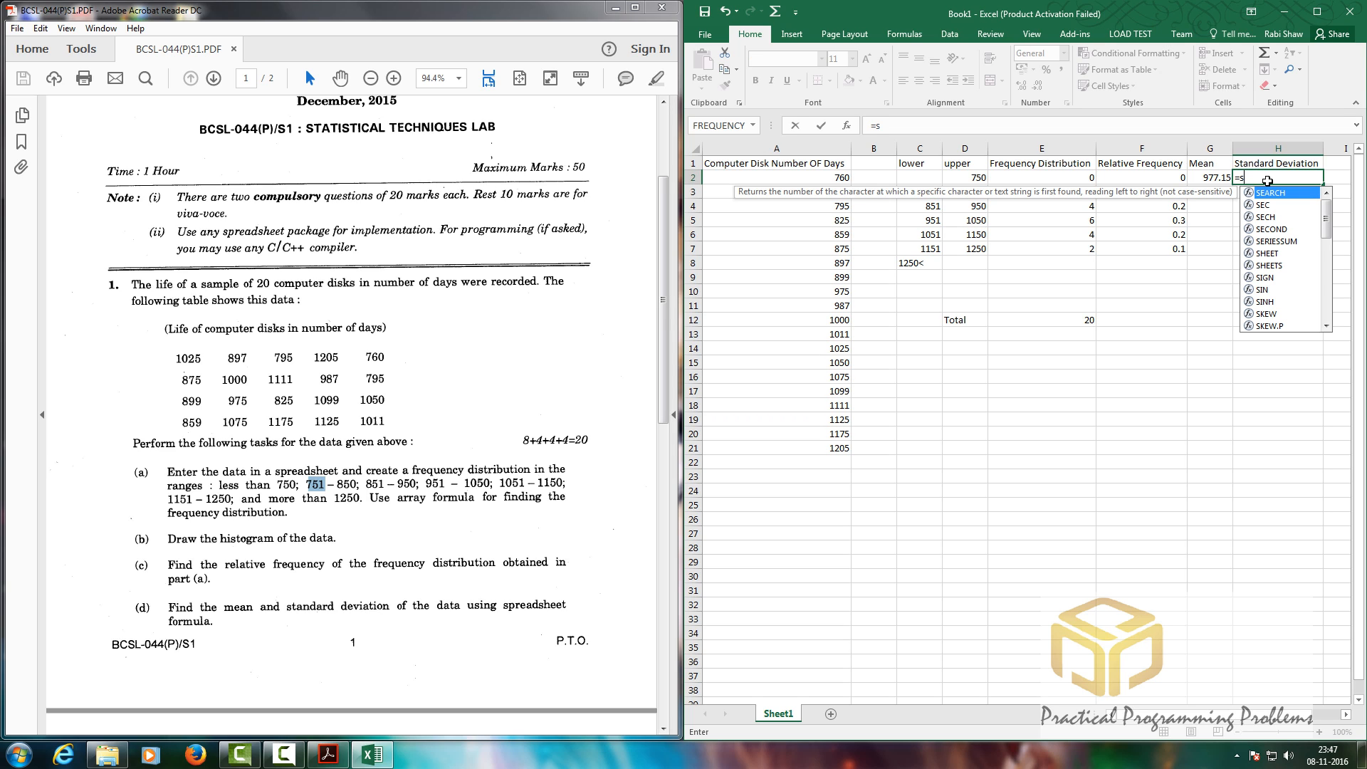
pyautogui.write('tdev')
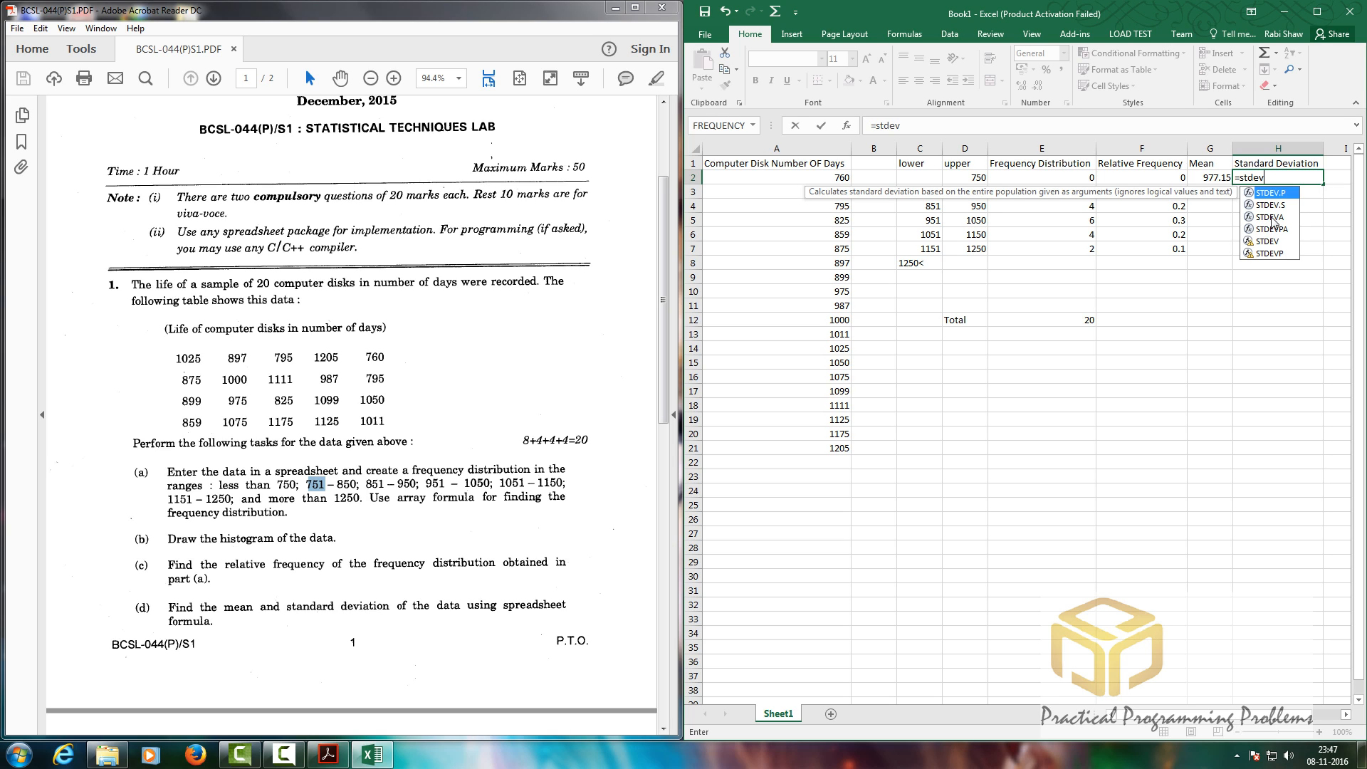
pyautogui.click(1271, 217)
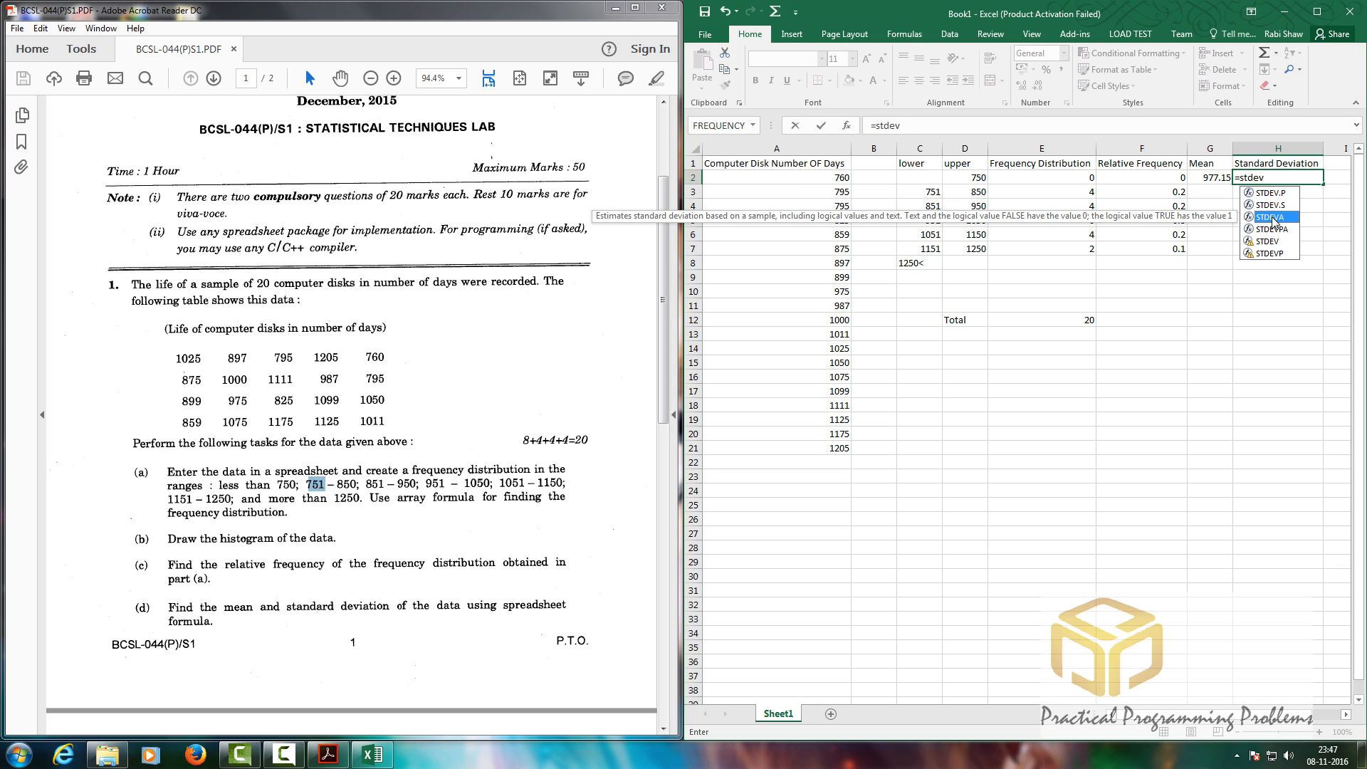
pyautogui.doubleClick(1272, 219)
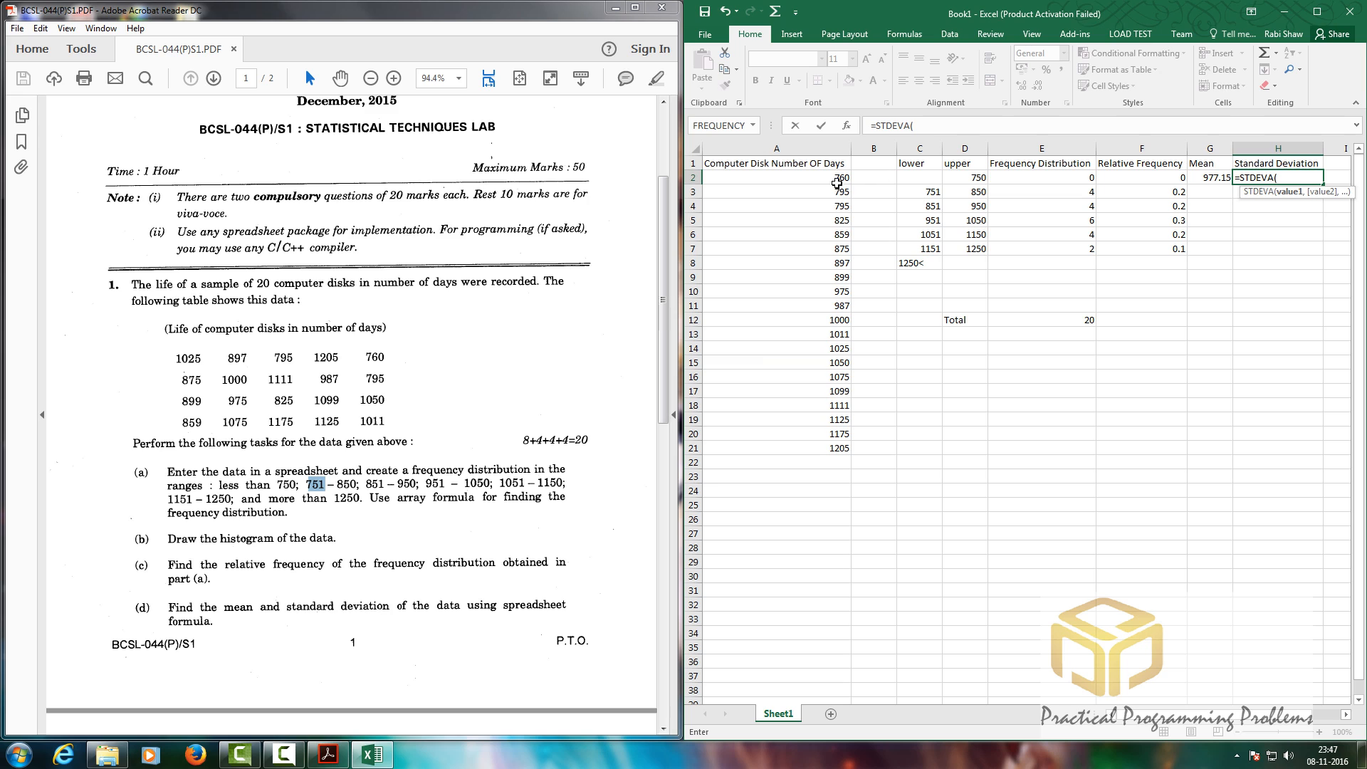
pyautogui.moveTo(837, 183); pyautogui.dragTo(820, 446)
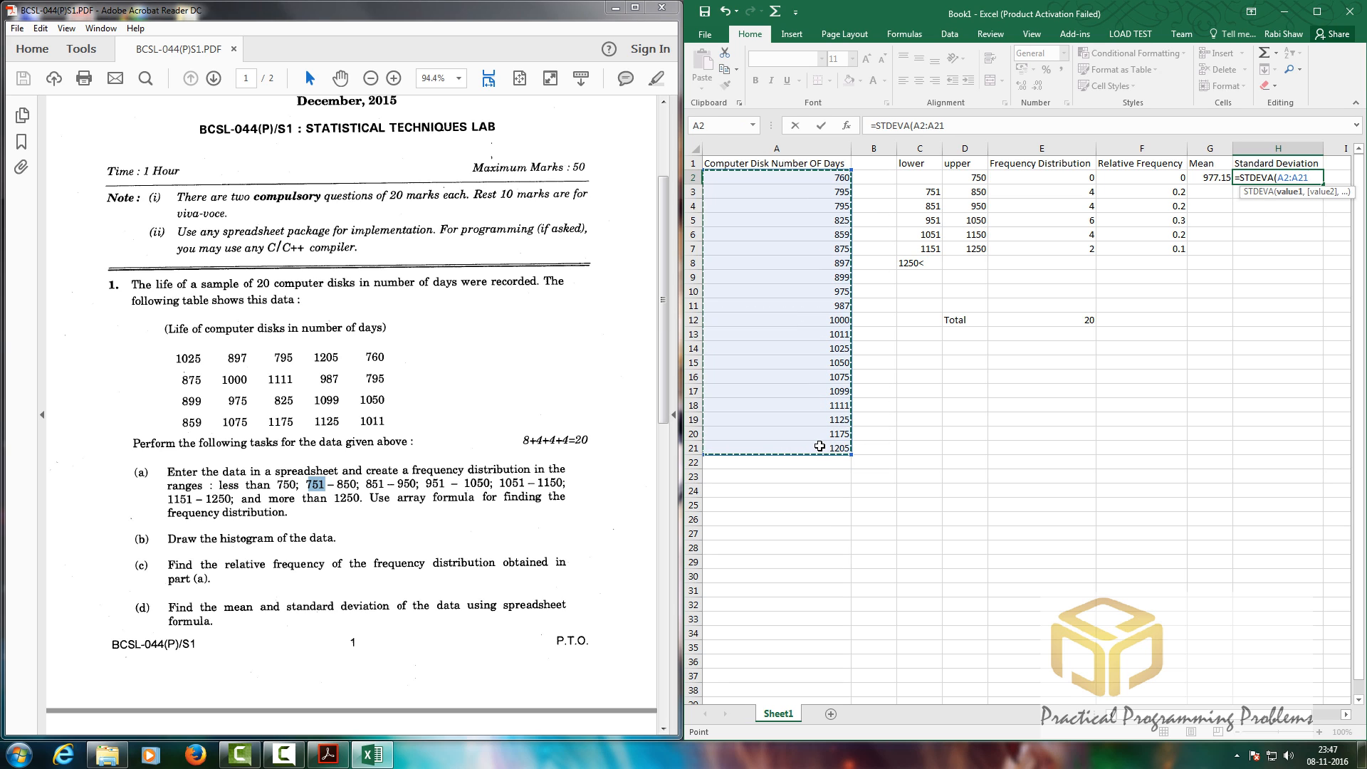
pyautogui.press('Return')
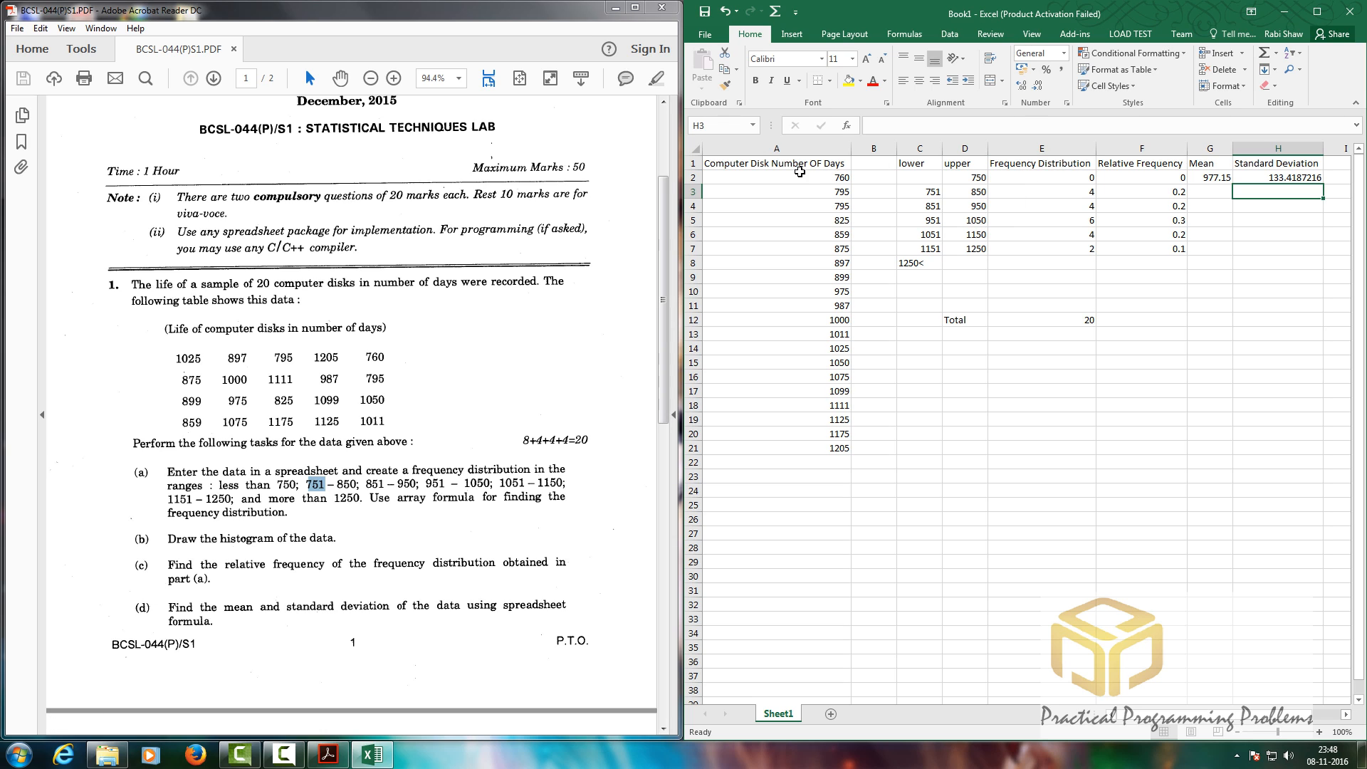
# Insert a Histogram chart of the disk-life values in A2:A21.
pyautogui.moveTo(805, 176); pyautogui.dragTo(804, 448)
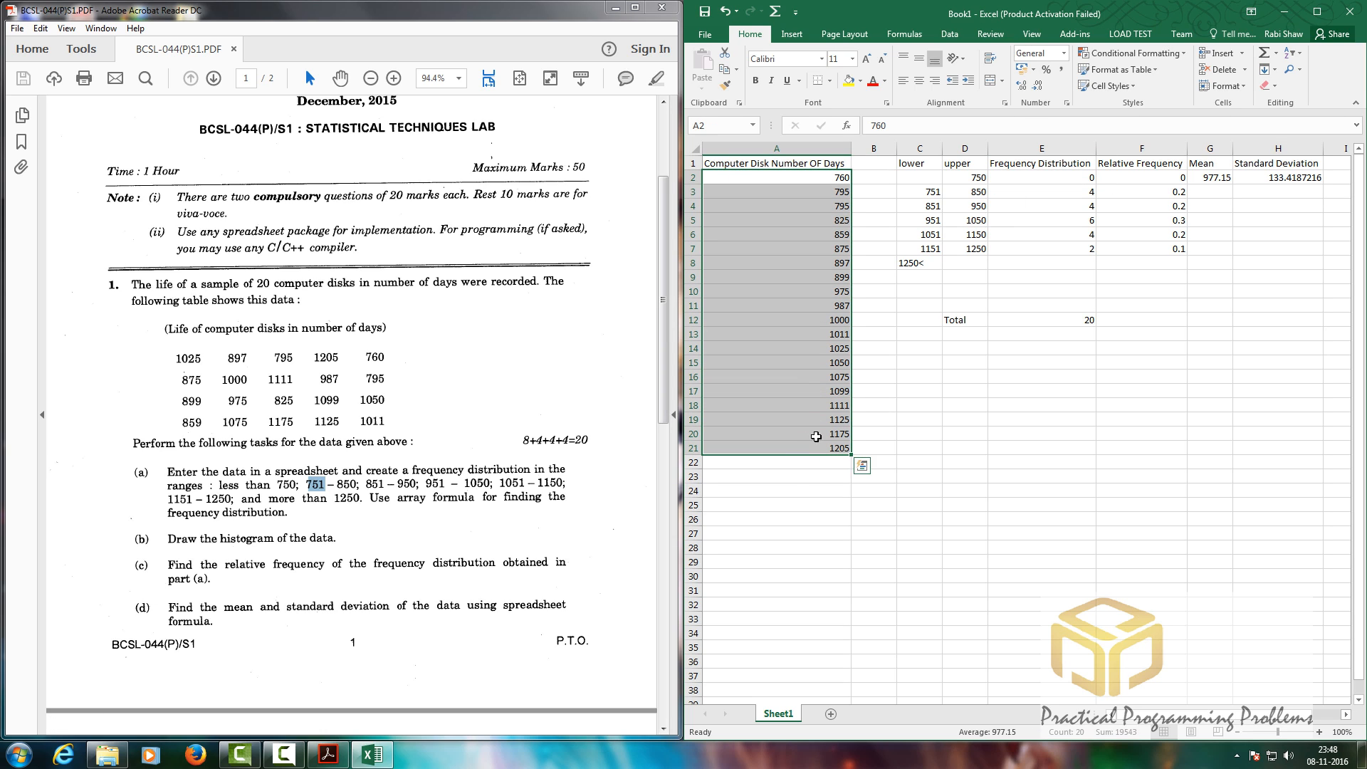
pyautogui.click(793, 33)
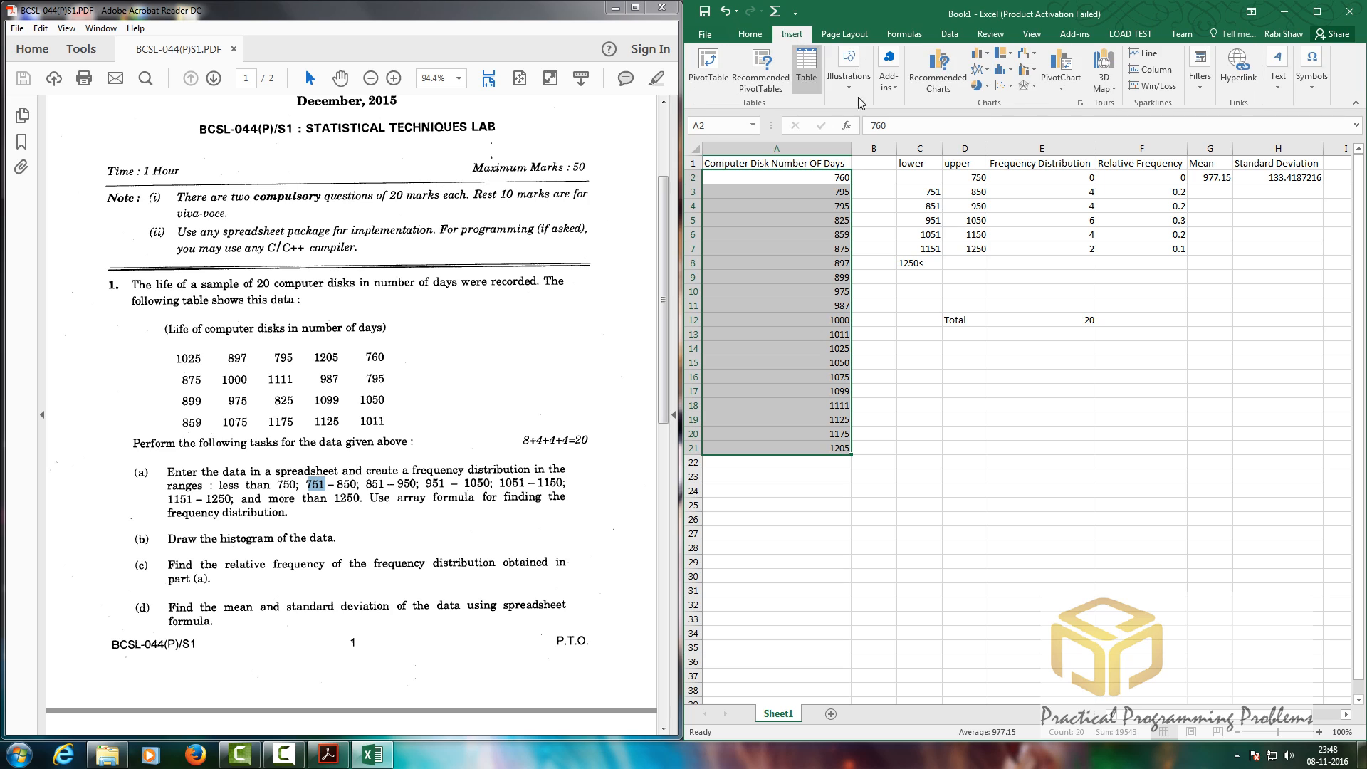
pyautogui.click(960, 84)
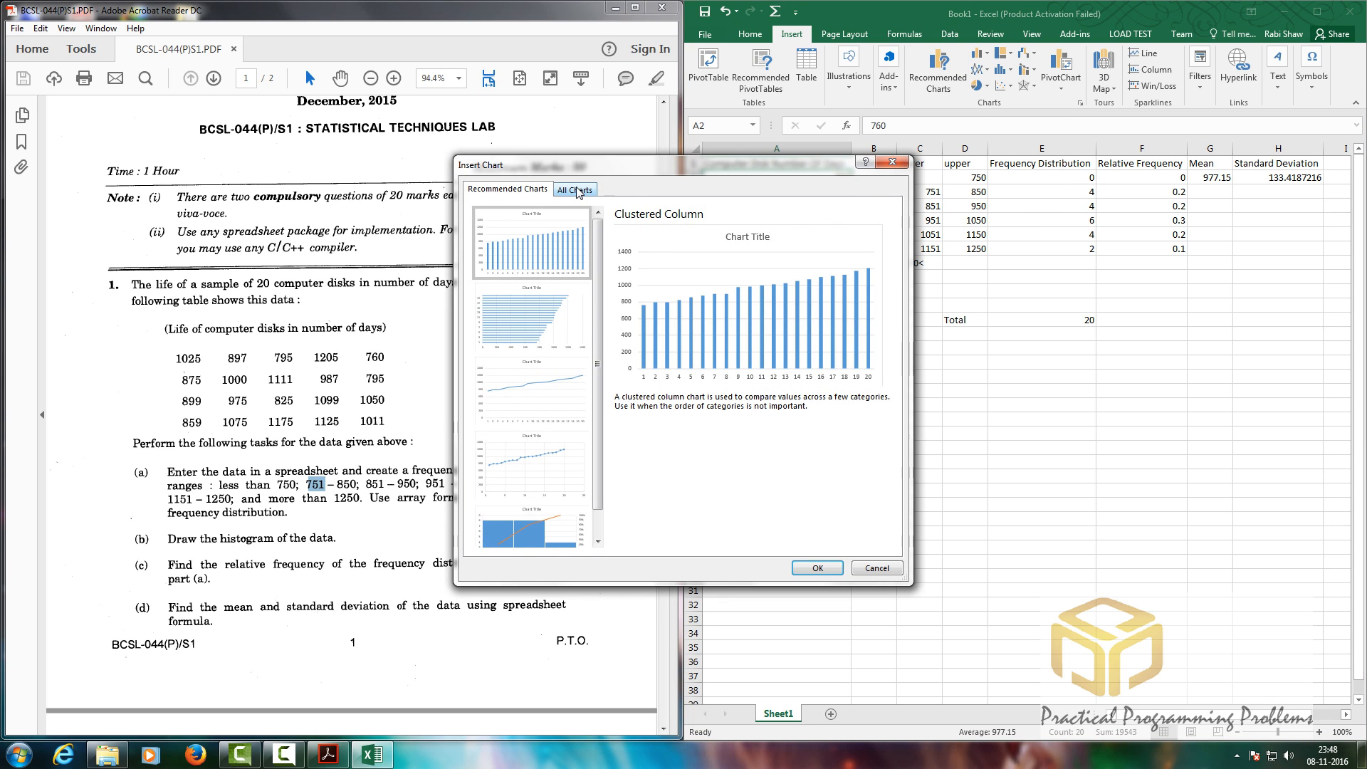
pyautogui.click(577, 190)
pyautogui.click(513, 436)
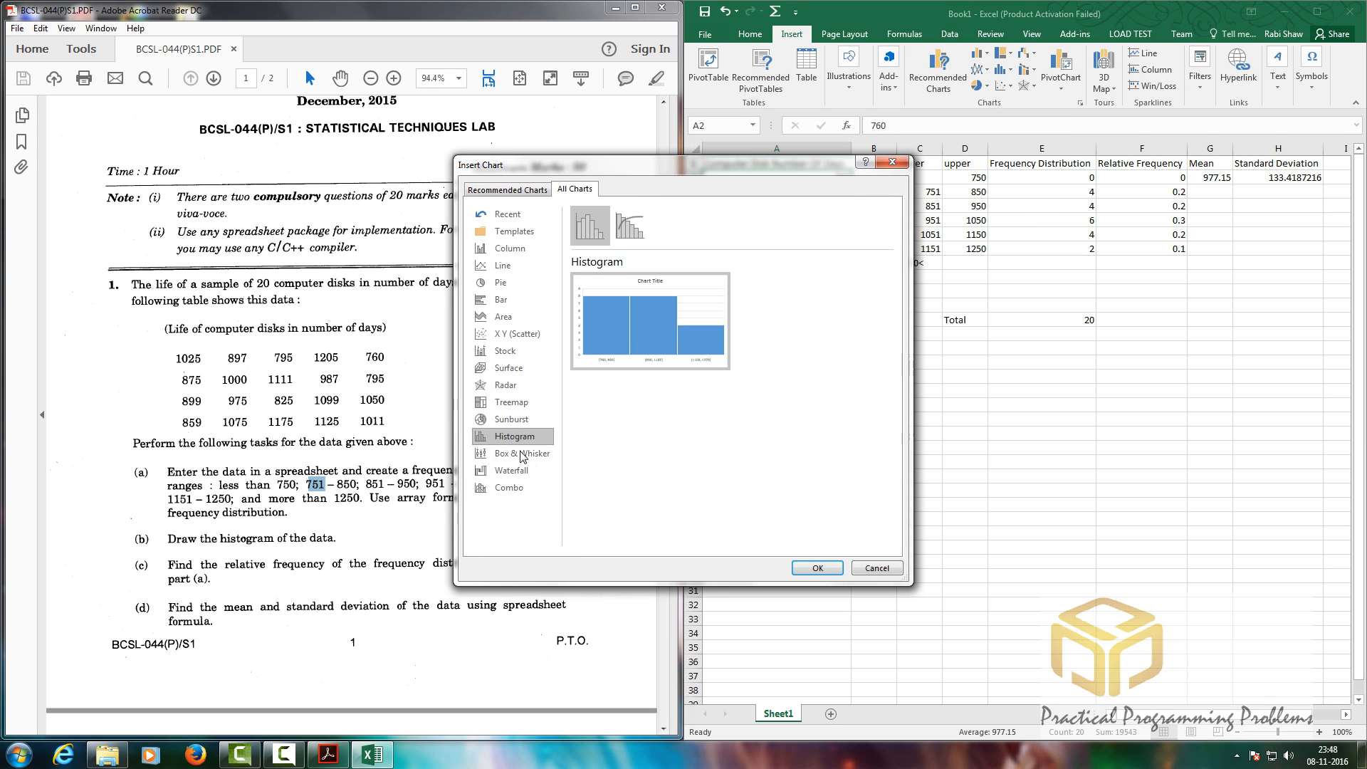
pyautogui.click(821, 568)
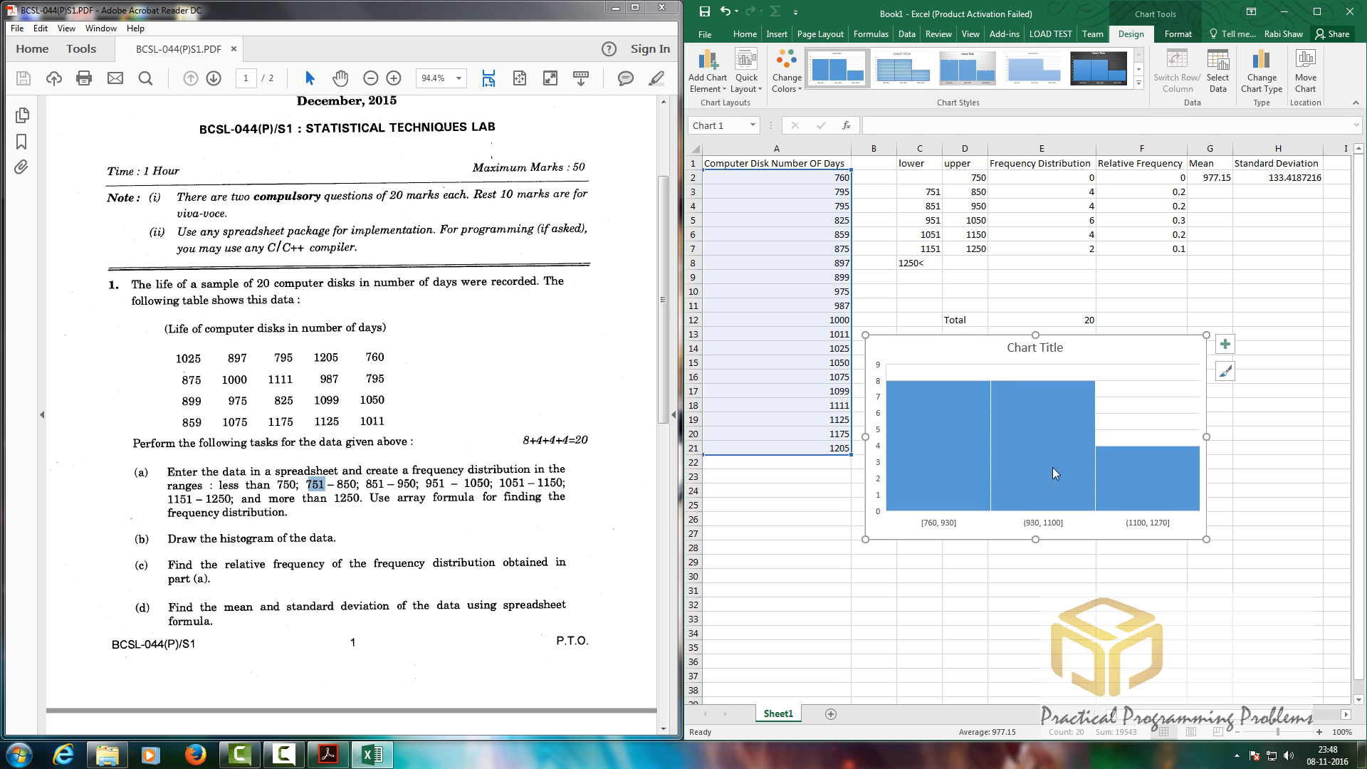
pyautogui.click(942, 527)
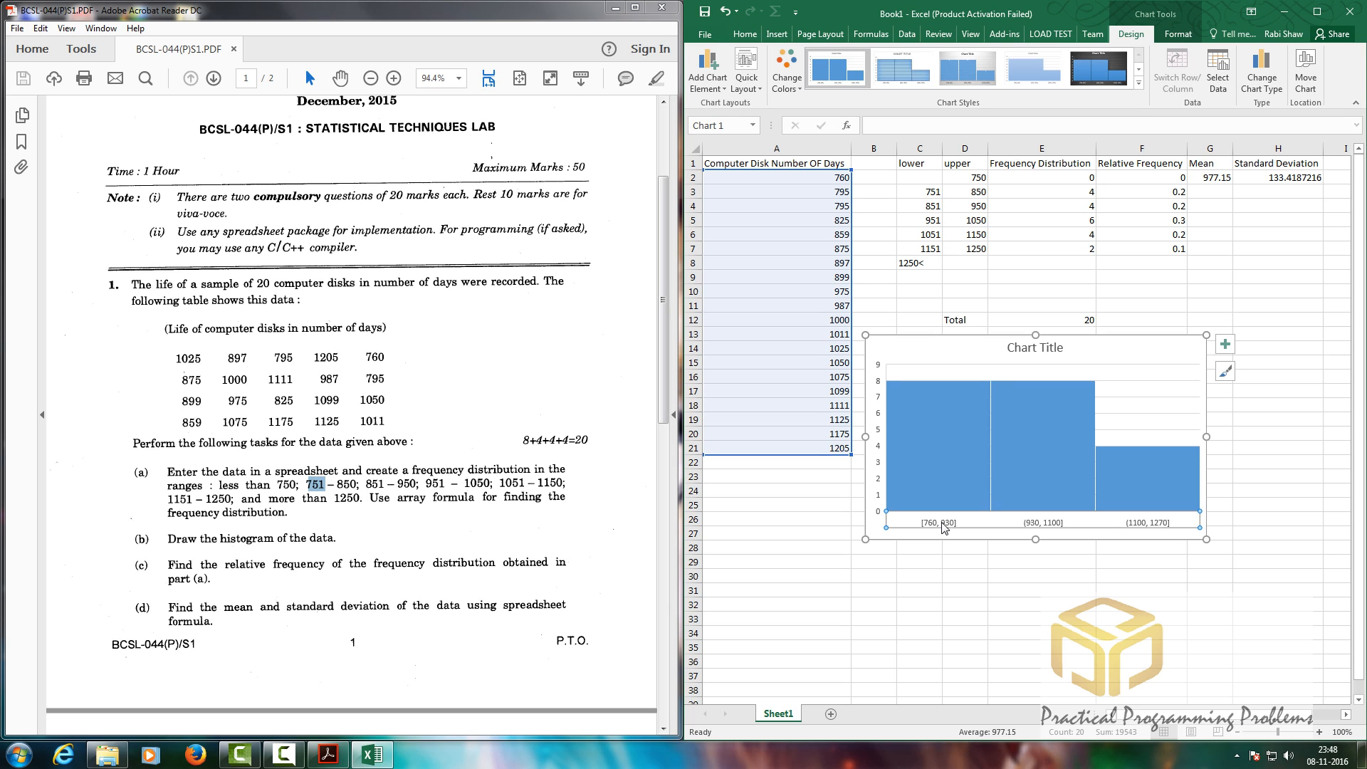
pyautogui.rightClick(986, 524)
pyautogui.press('Escape')
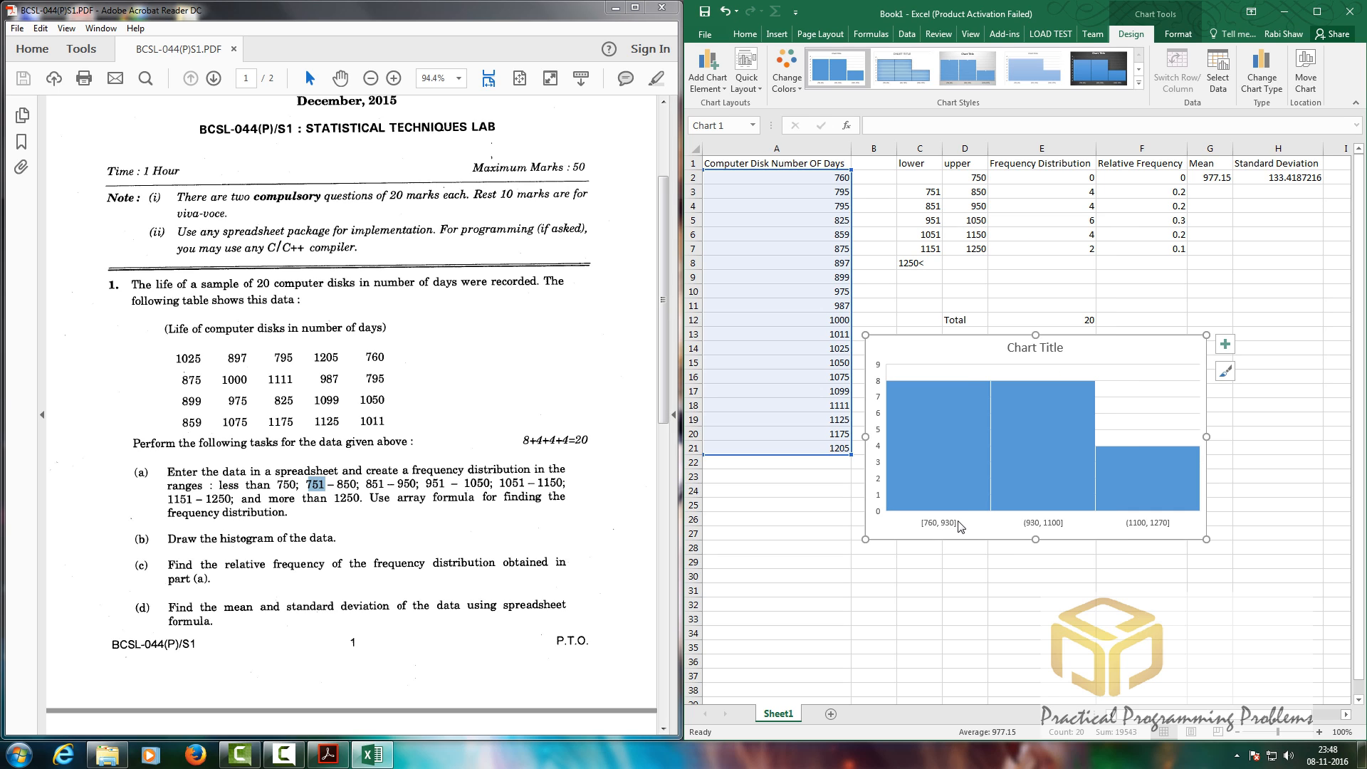
# Open the formatting options for the histogram's horizontal axis and set the number of bins to 7.
pyautogui.doubleClick(953, 525)
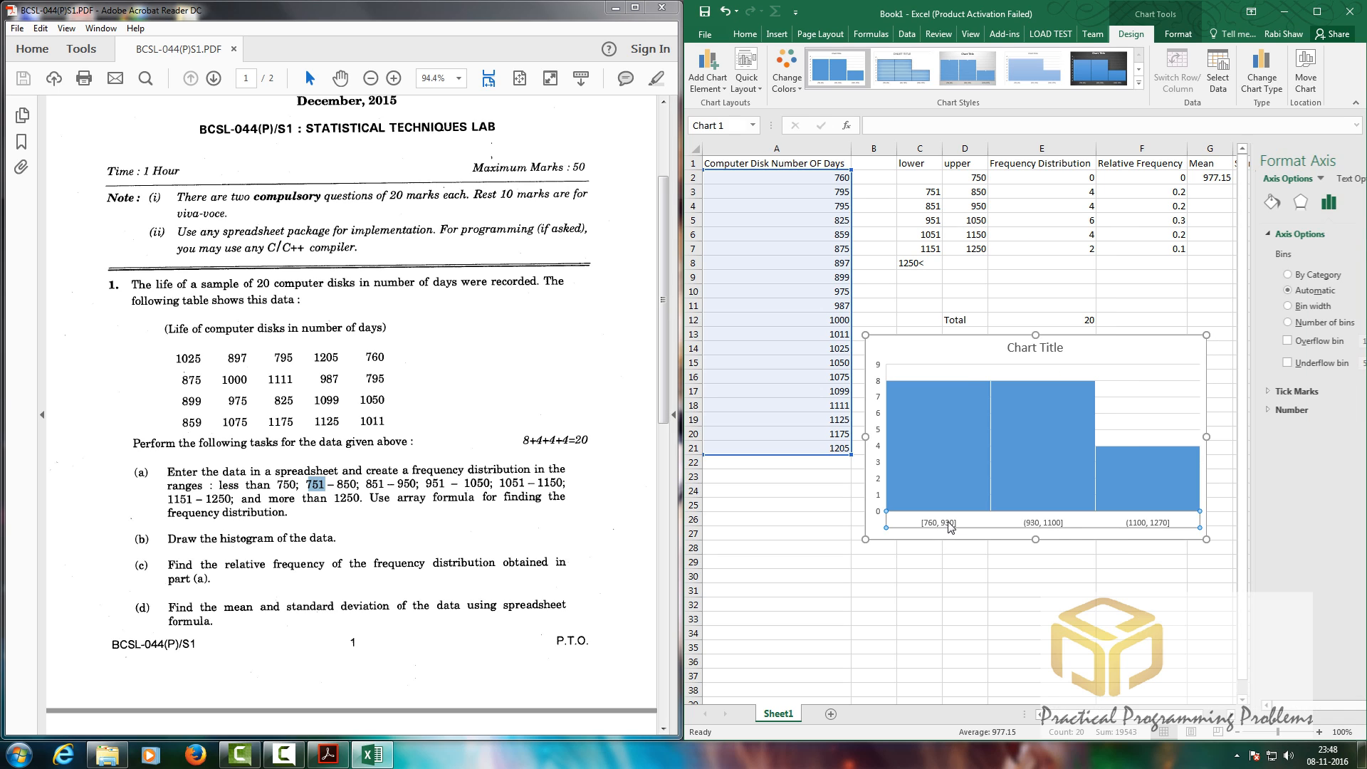
pyautogui.rightClick(950, 525)
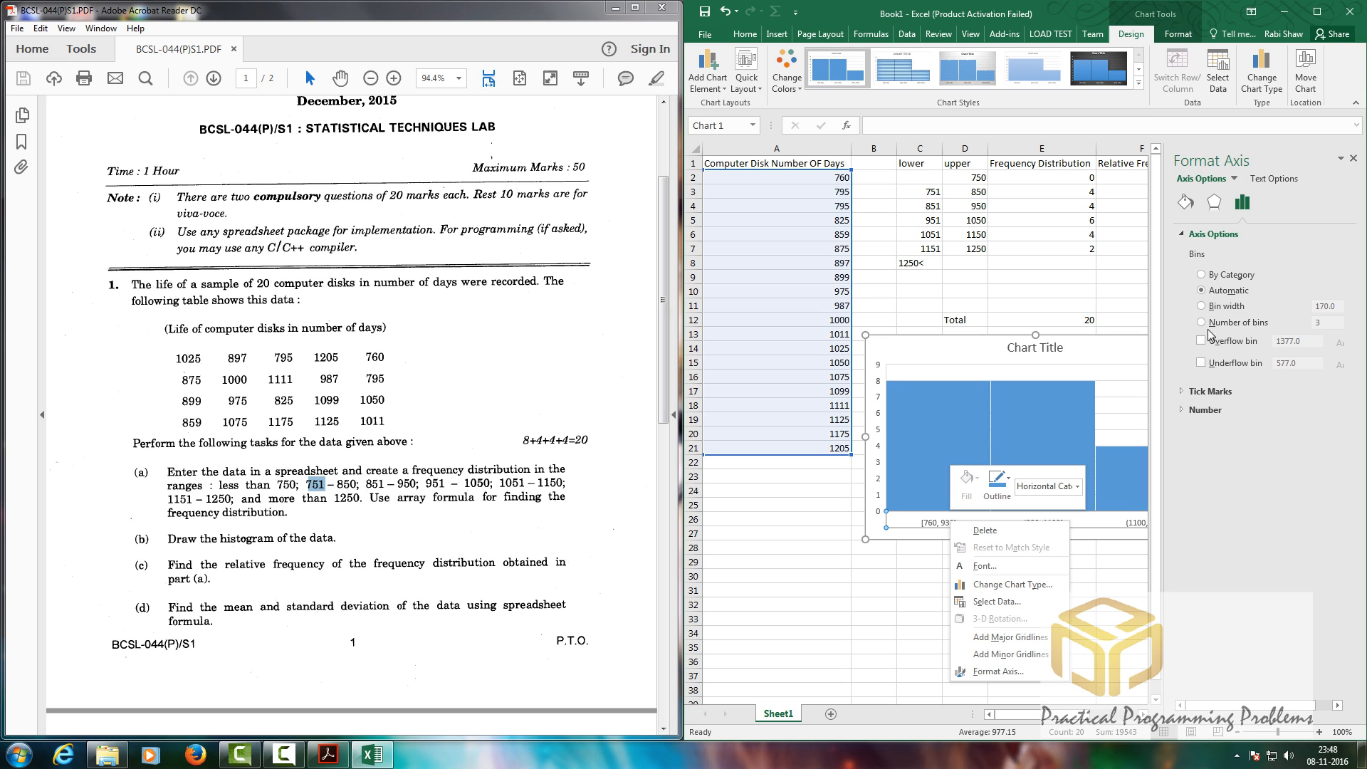
pyautogui.press('Escape')
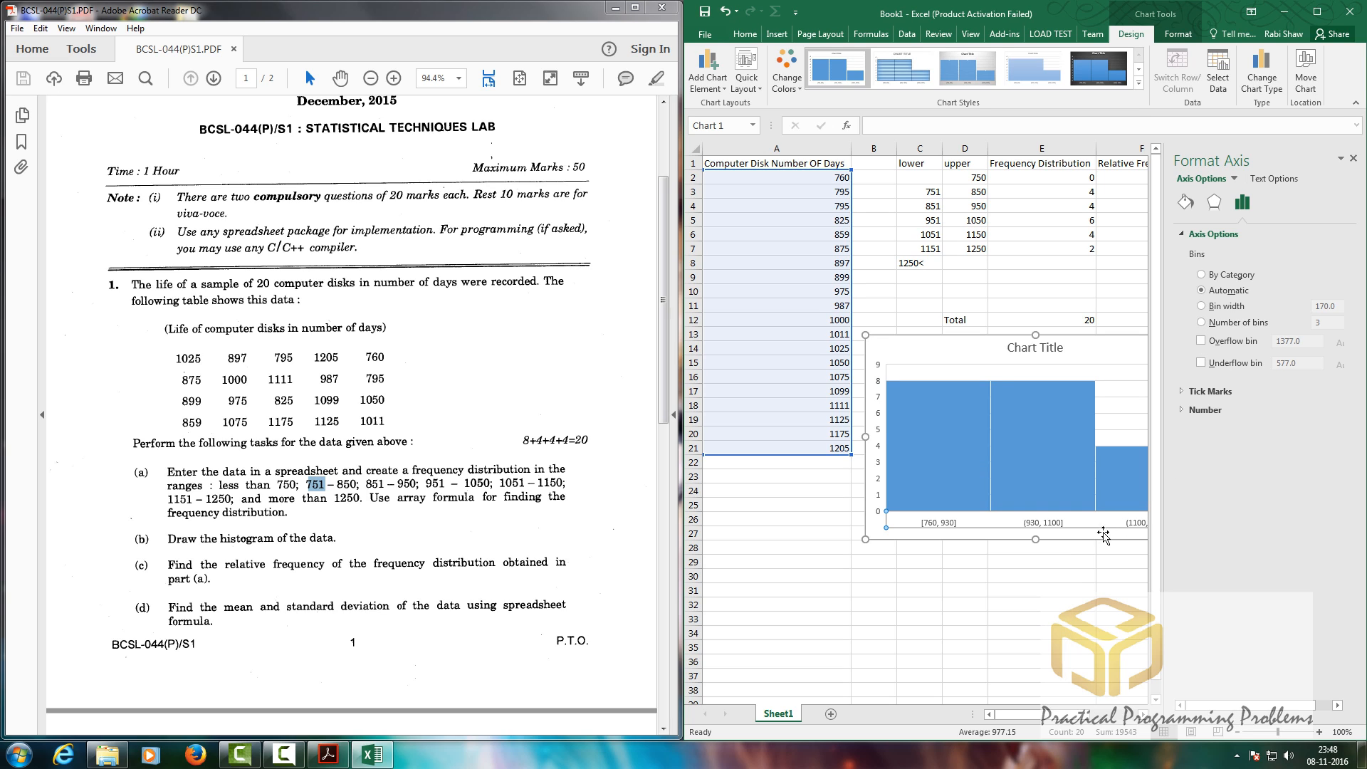
pyautogui.click(1202, 323)
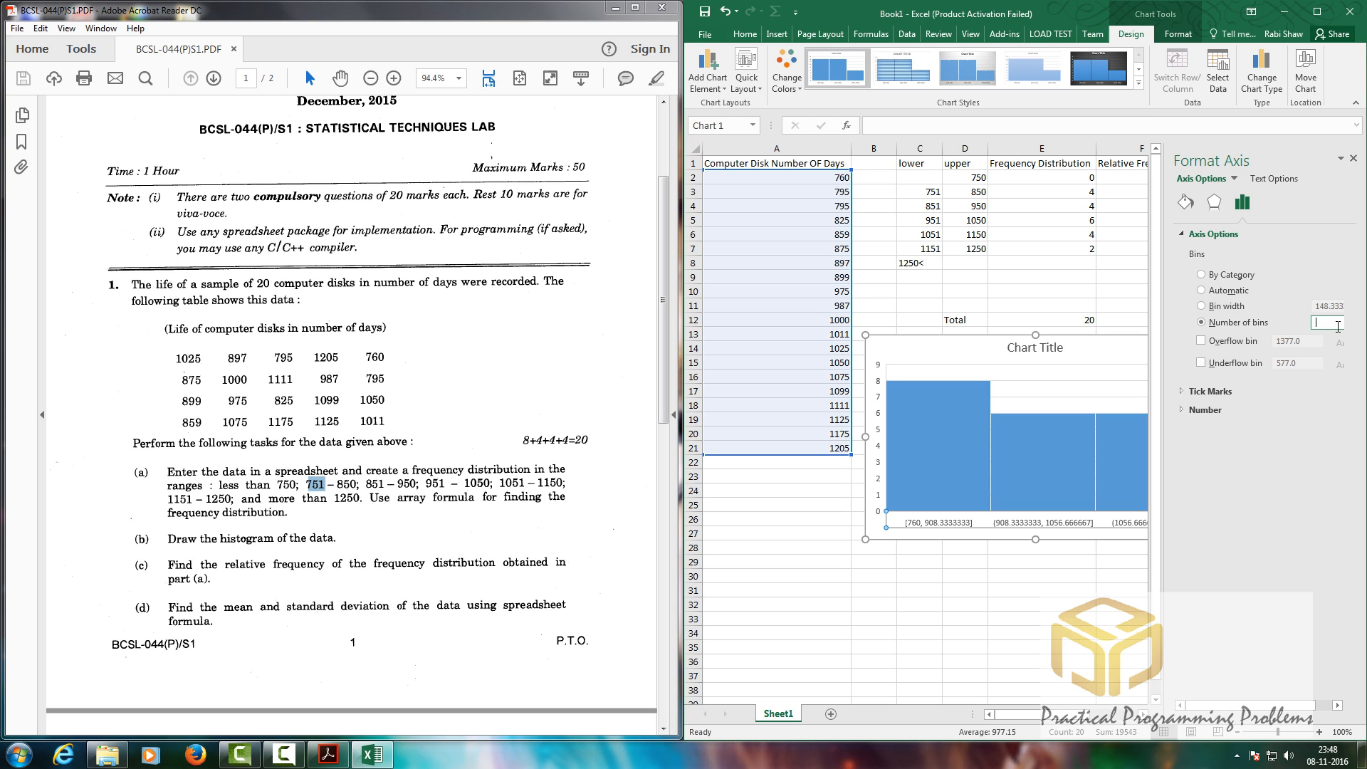
pyautogui.press('Return')
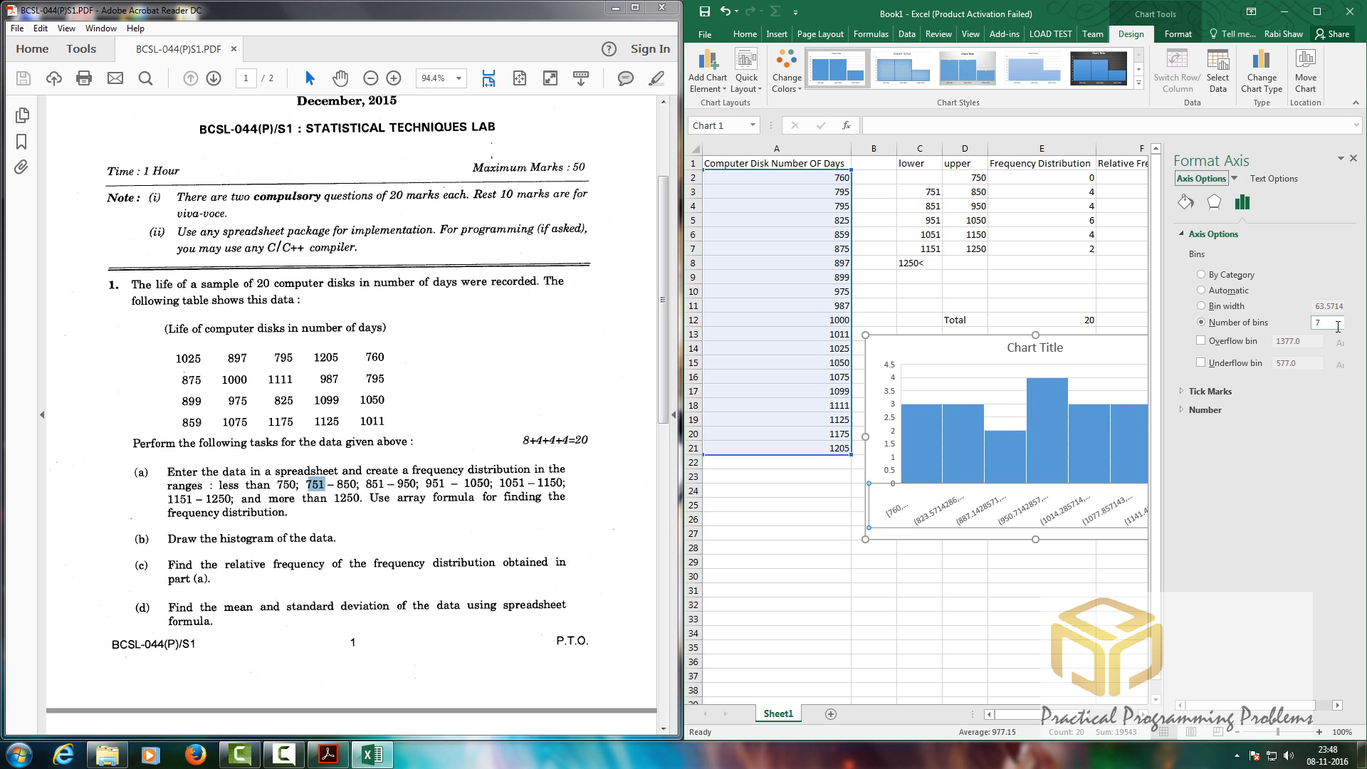
# Switch the histogram's horizontal axis to a fixed bin width and set it to 100.
pyautogui.click(1202, 307)
pyautogui.click(1316, 307)
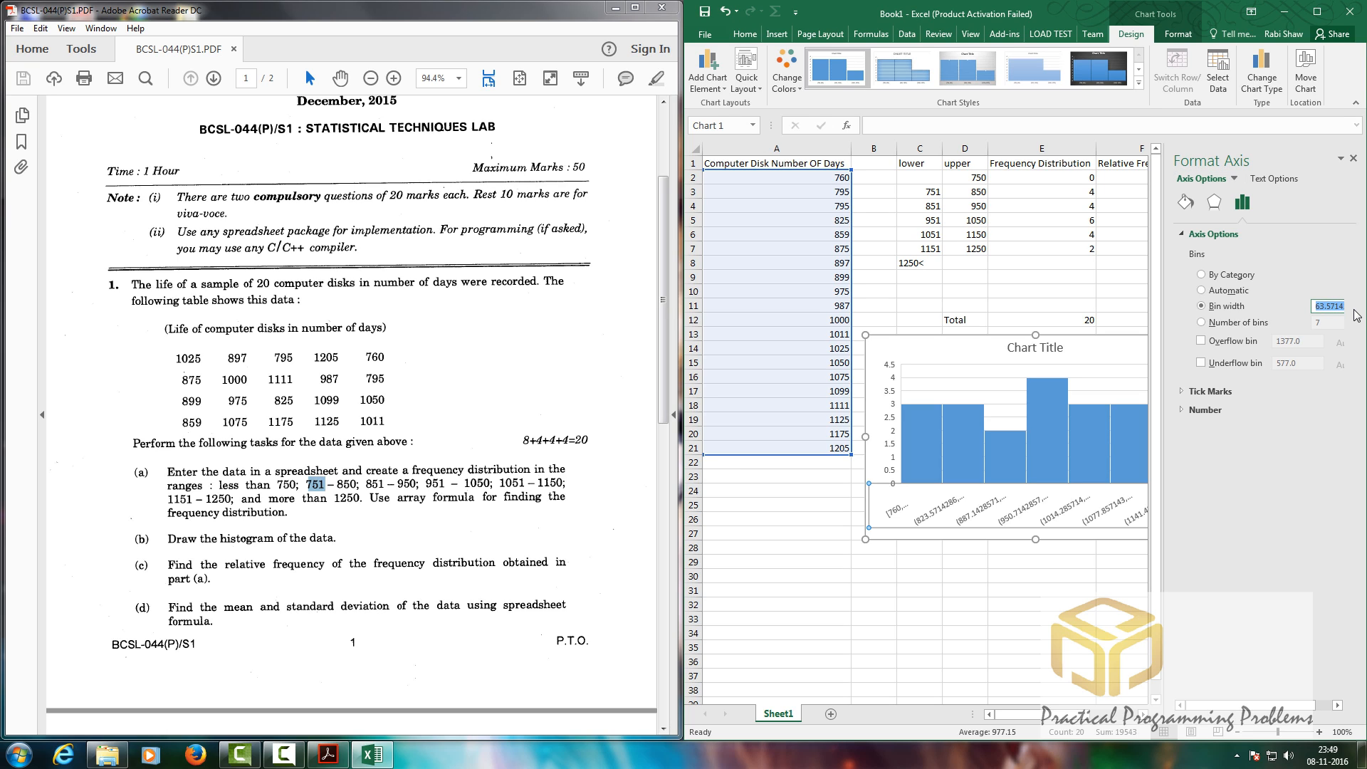
pyautogui.press('Delete')
pyautogui.press('Delete')
pyautogui.press('Delete')
pyautogui.press('Delete')
pyautogui.press('Delete')
pyautogui.press('Delete')
pyautogui.press('Delete')
pyautogui.write('100')
pyautogui.press('Return')
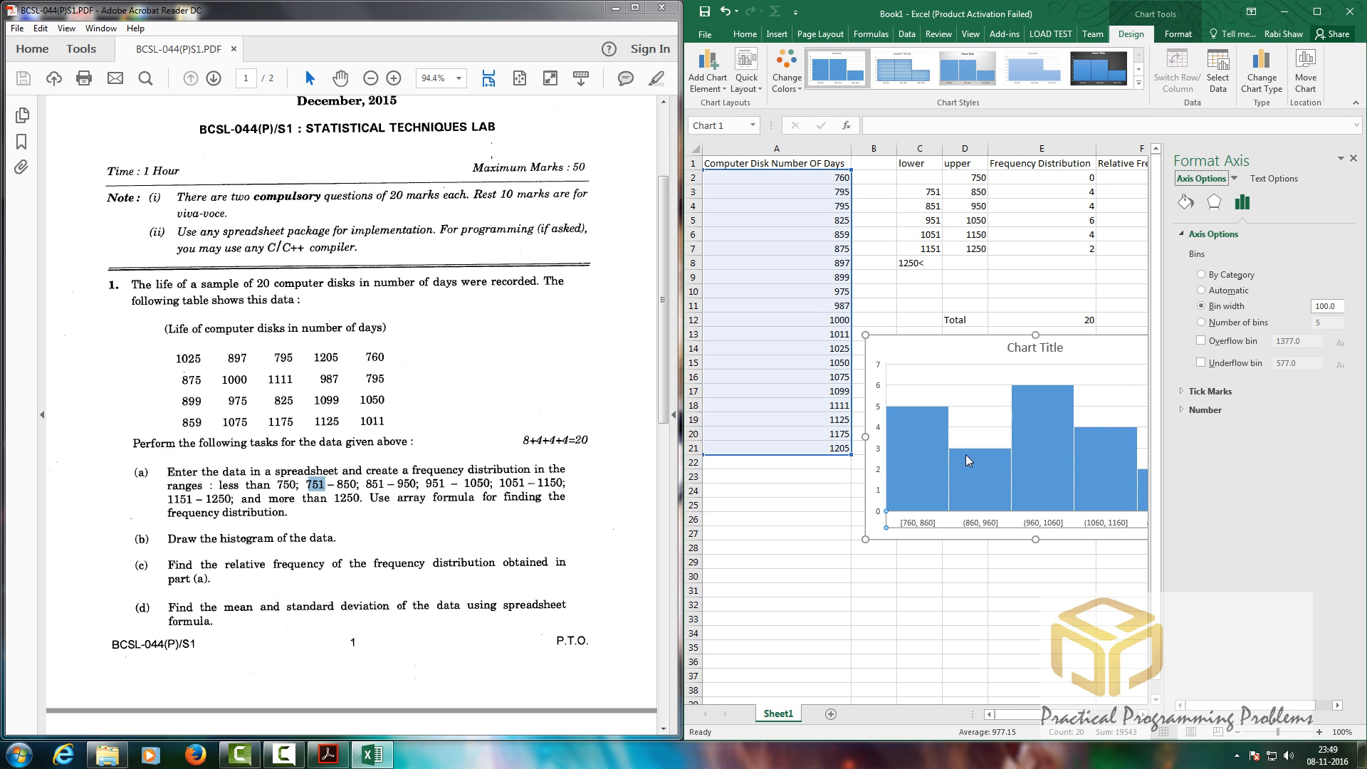
# Change the histogram's bin width to 50, close the axis formatting options and deselect the chart.
pyautogui.click(1338, 307)
pyautogui.press('BackSpace')
pyautogui.press('BackSpace')
pyautogui.press('Return')
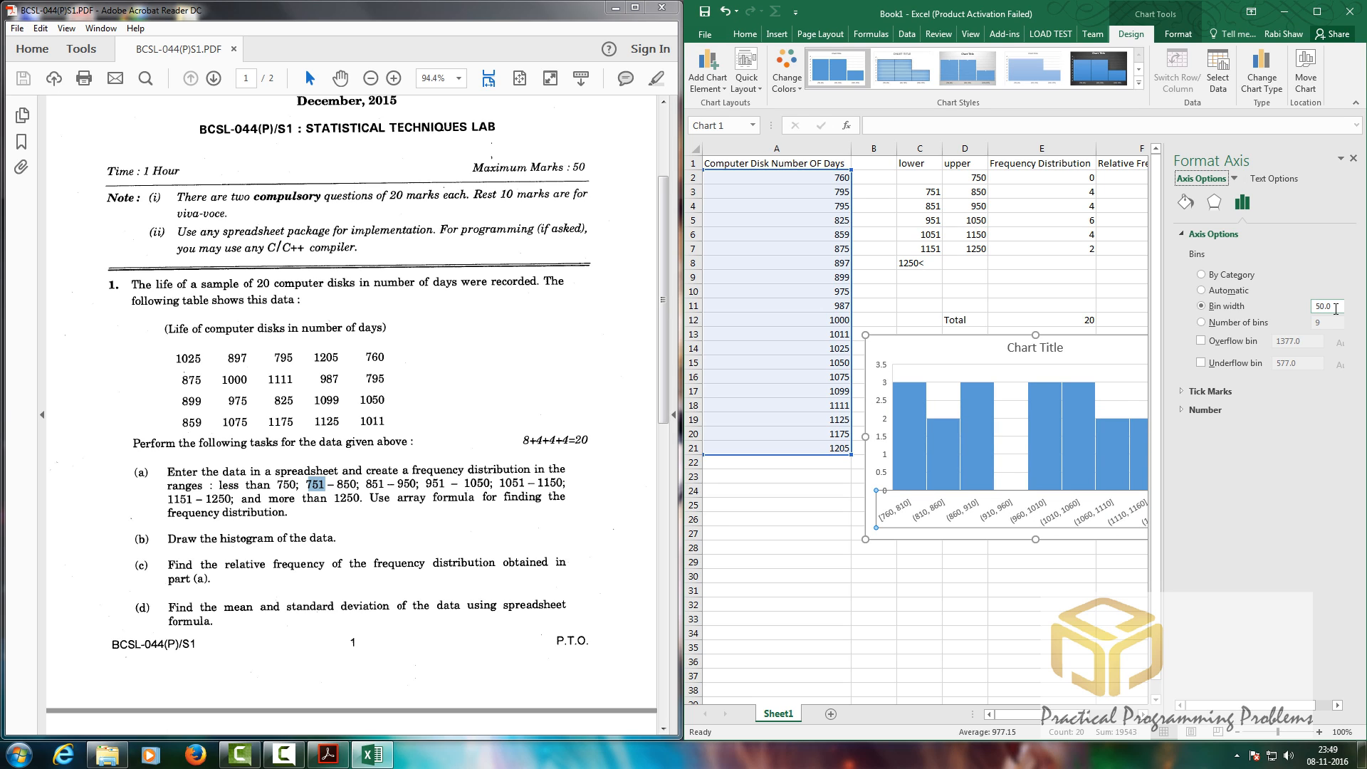
pyautogui.click(1356, 158)
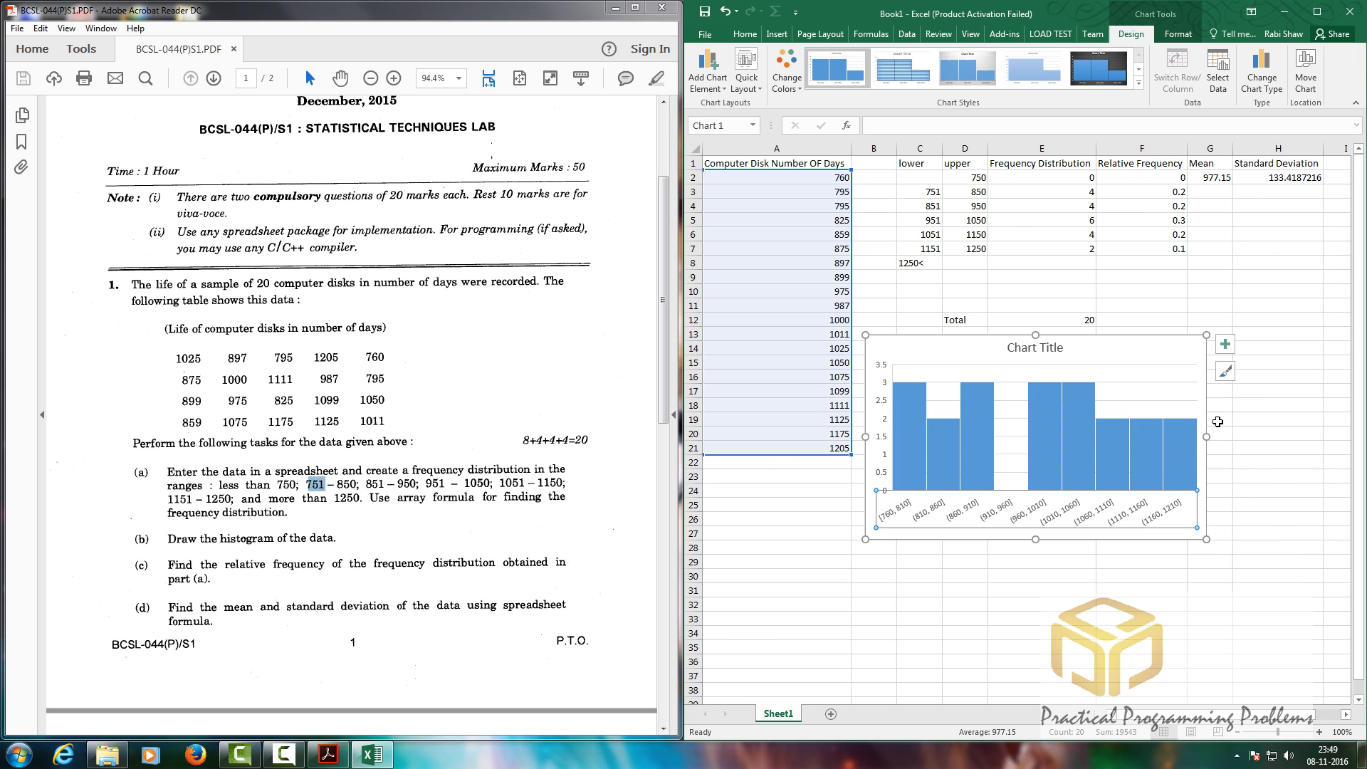
pyautogui.click(1158, 595)
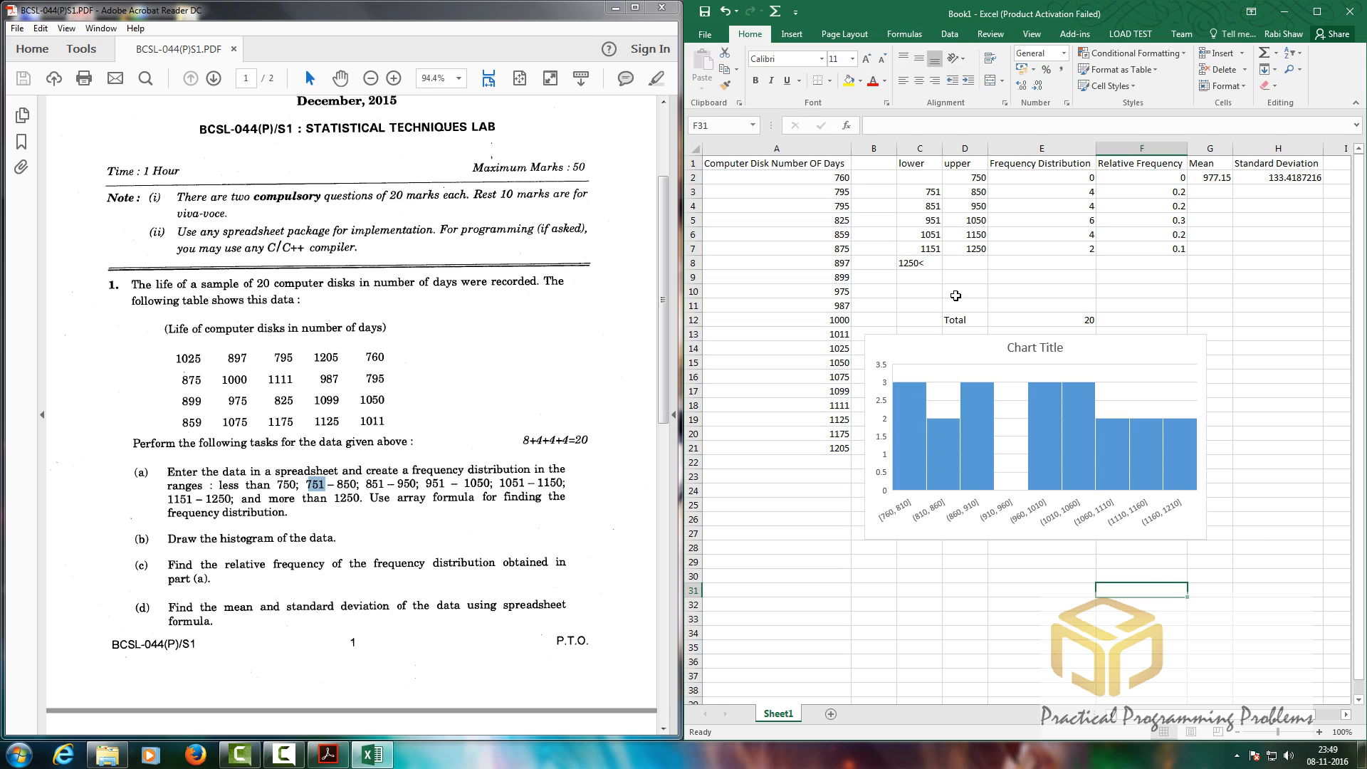